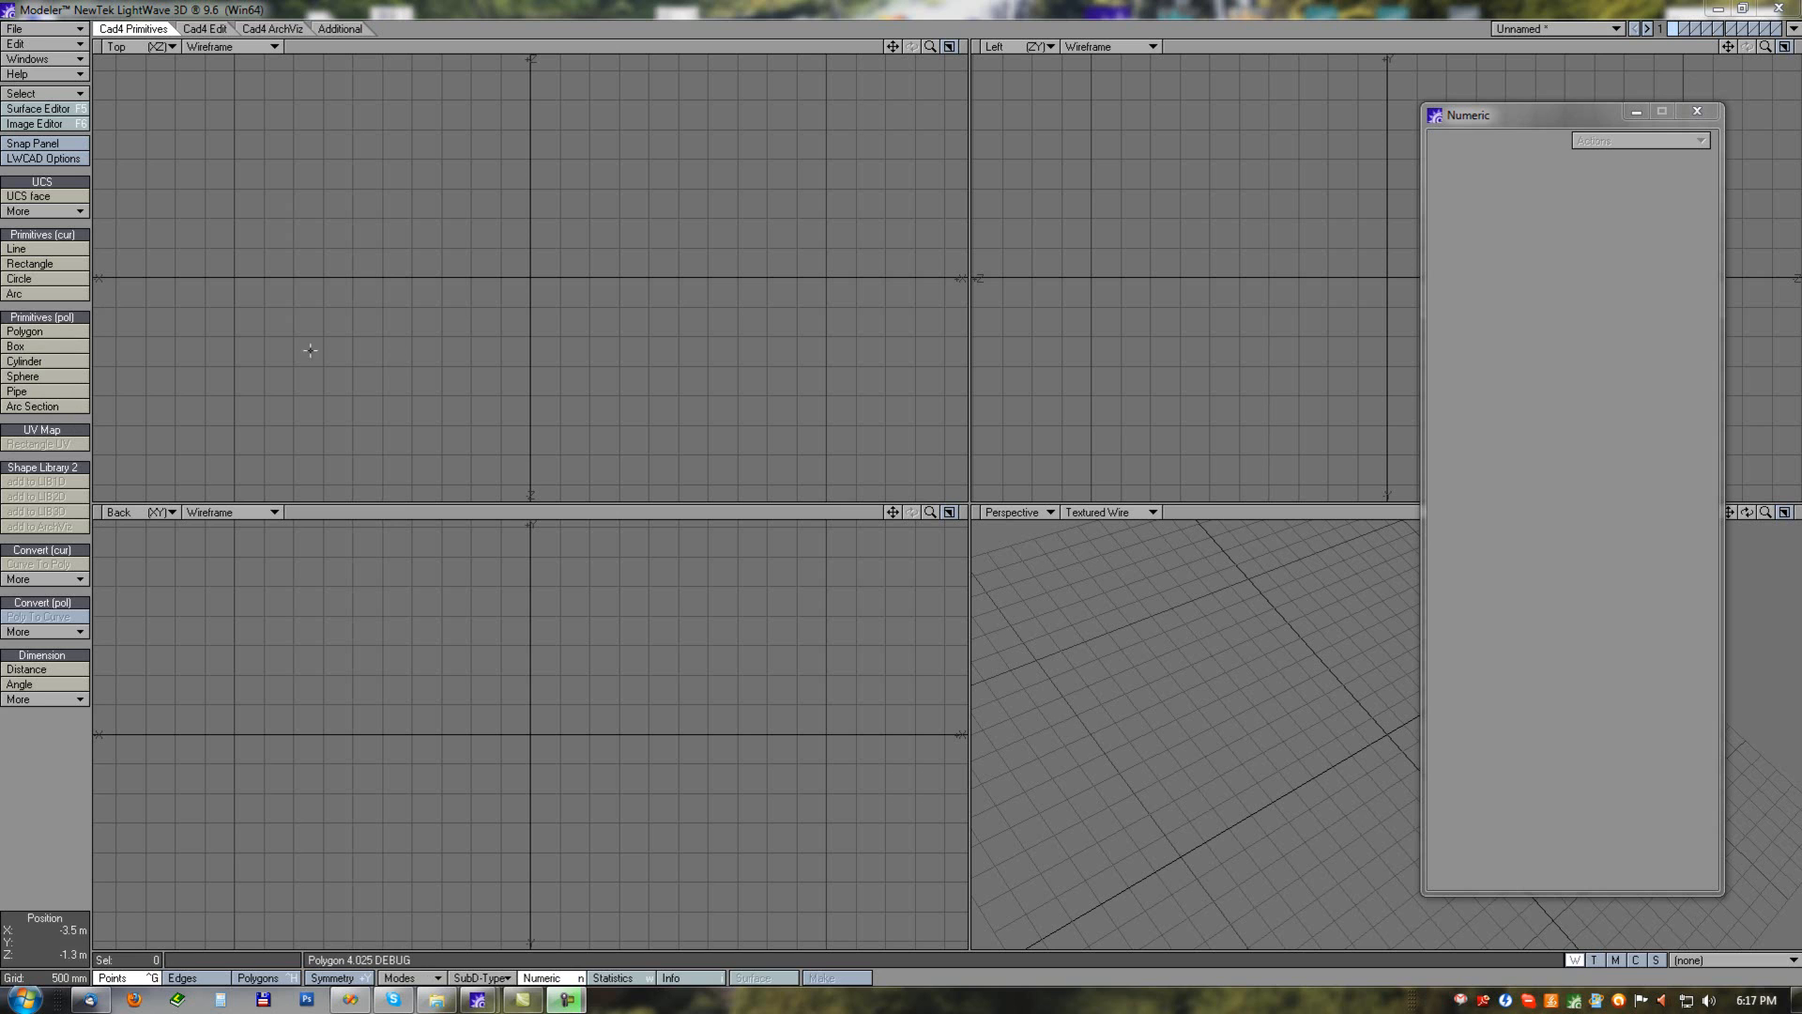
Draw a four-sided polygon around the origin in the Top view, ending at about X 850 mm, Y 1.1 m.
click(22, 331)
click(338, 176)
click(291, 337)
click(536, 431)
click(581, 213)
alt+shift+drag(1339, 757, 1218, 692)
alt+shift+drag(410, 107, 489, 210)
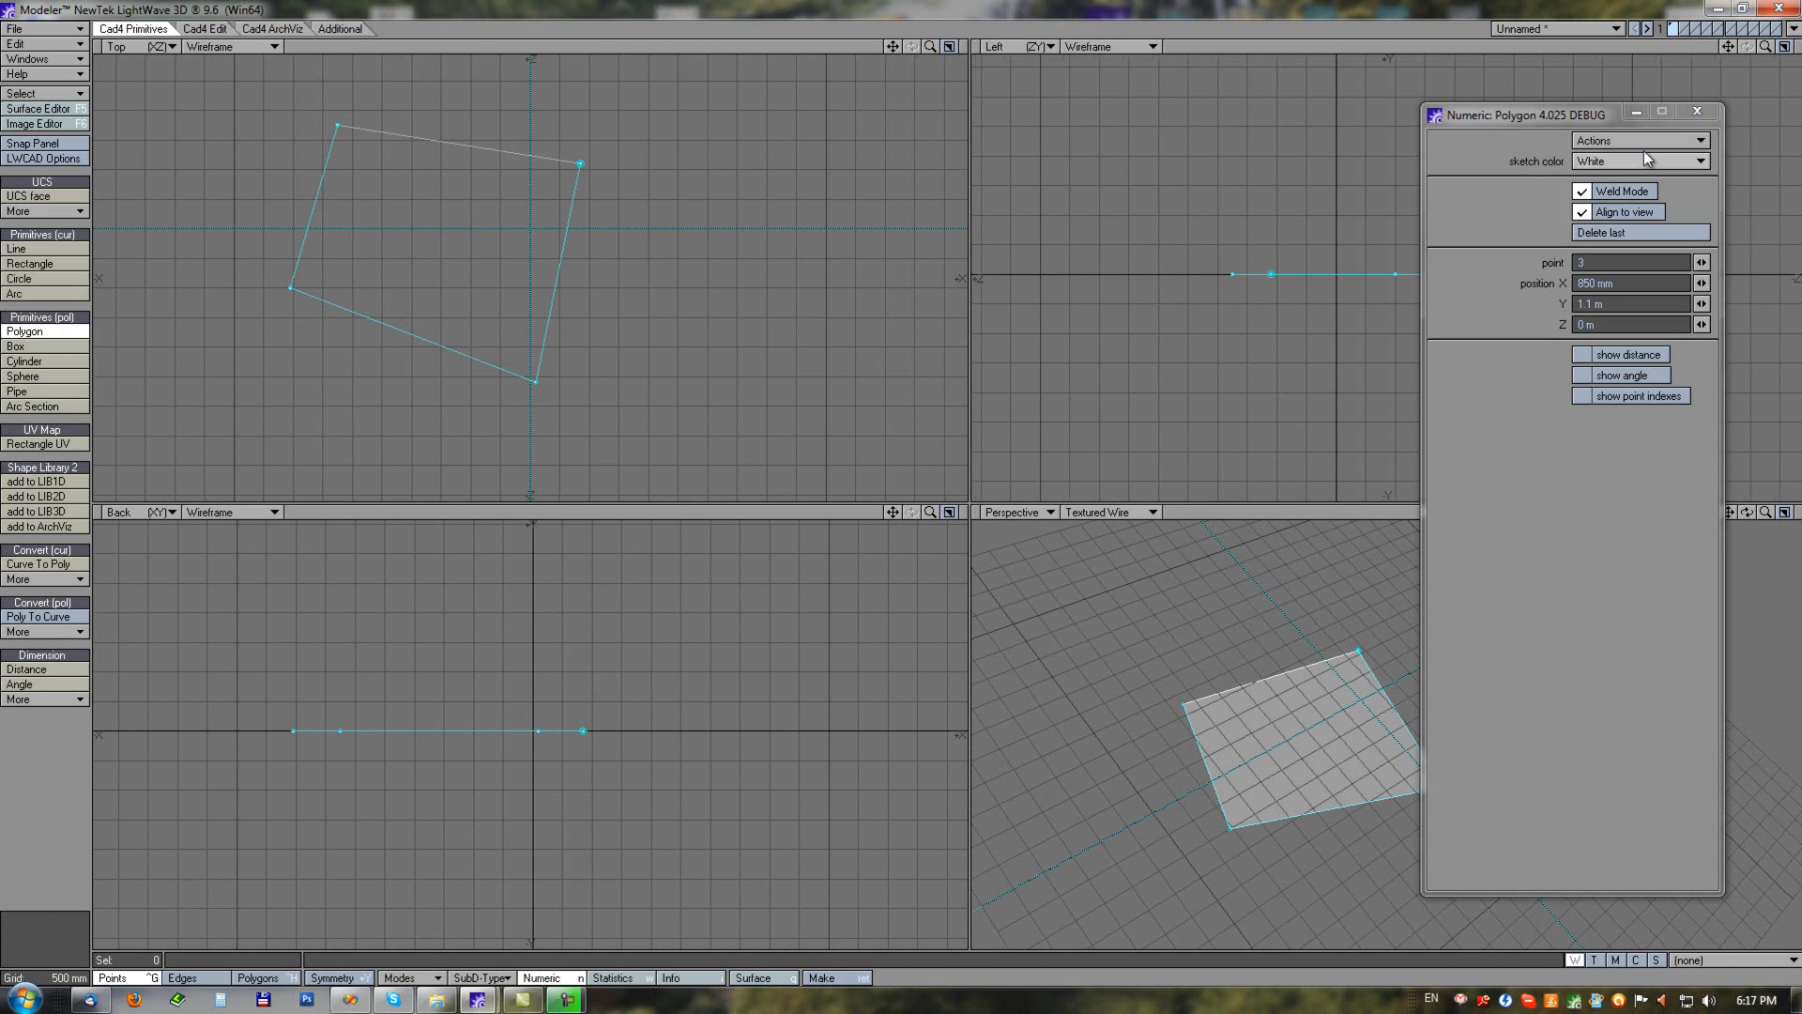
With Weld Mode on, draw a second four-sided polygon sharing the first one's near-vertical edge, ending at about X 4.05 m, Y 1.2 m.
click(1584, 192)
click(723, 406)
click(621, 376)
click(536, 382)
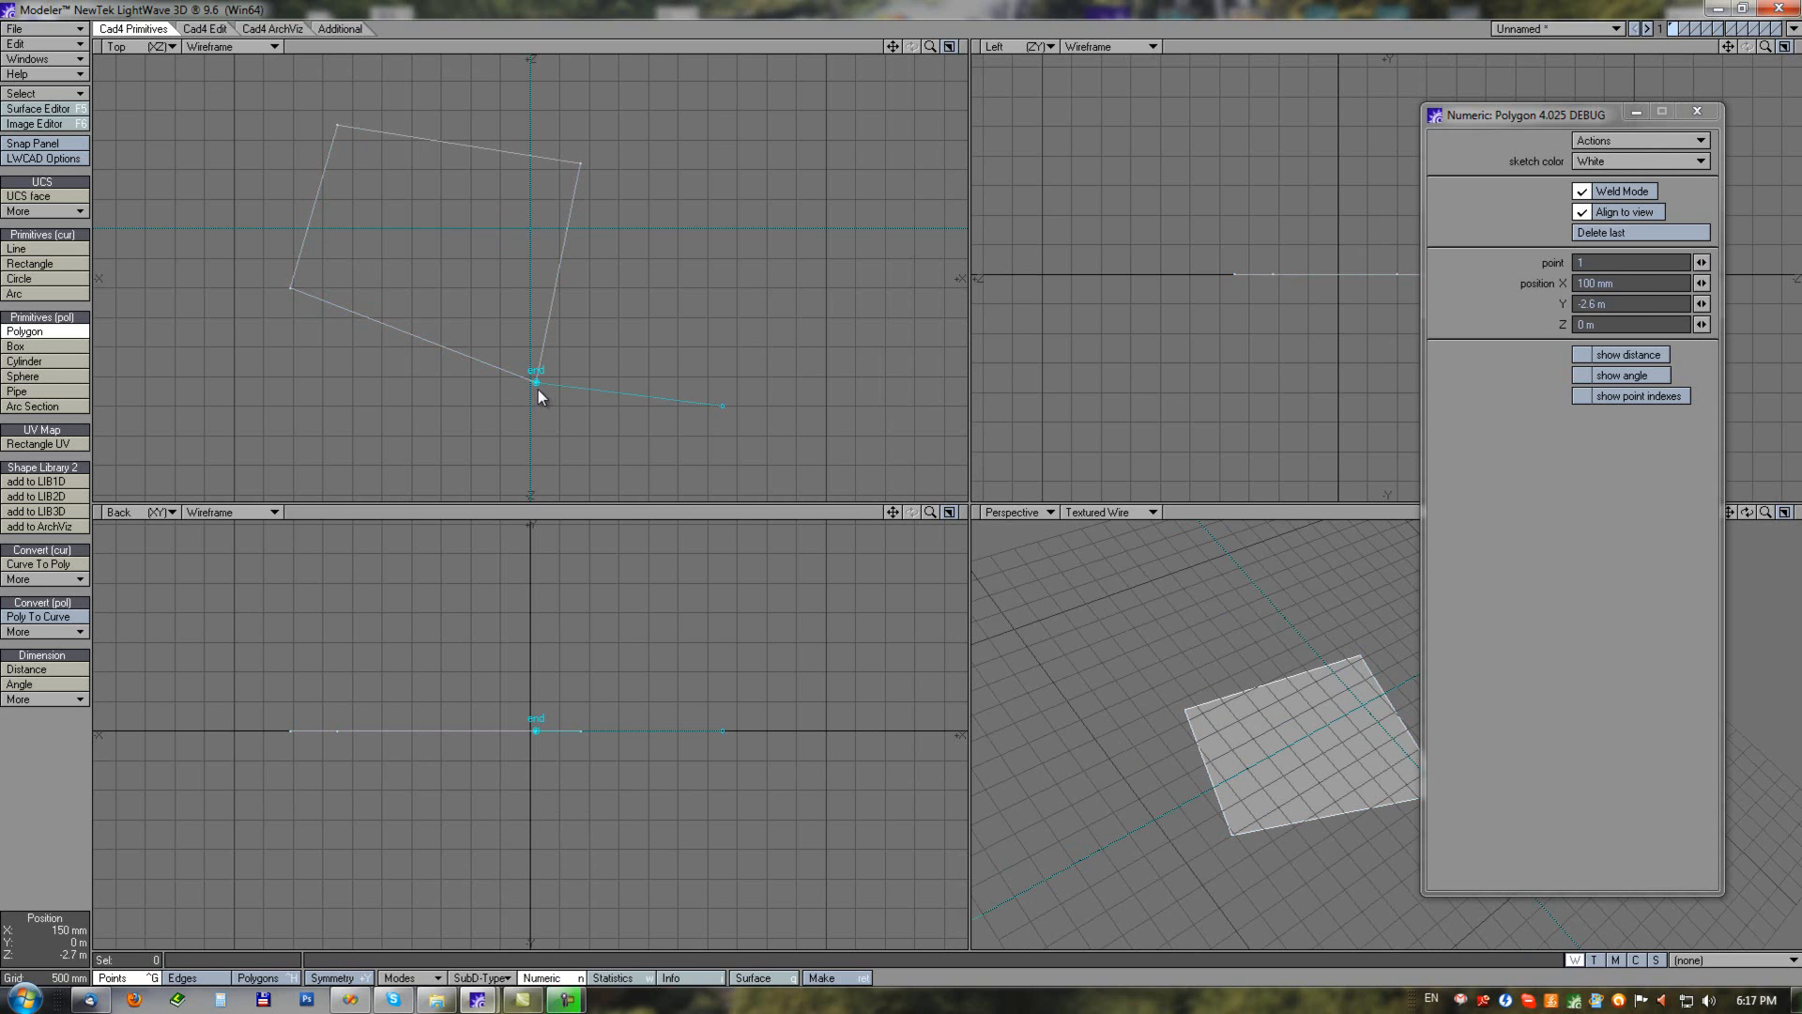
click(584, 165)
click(769, 158)
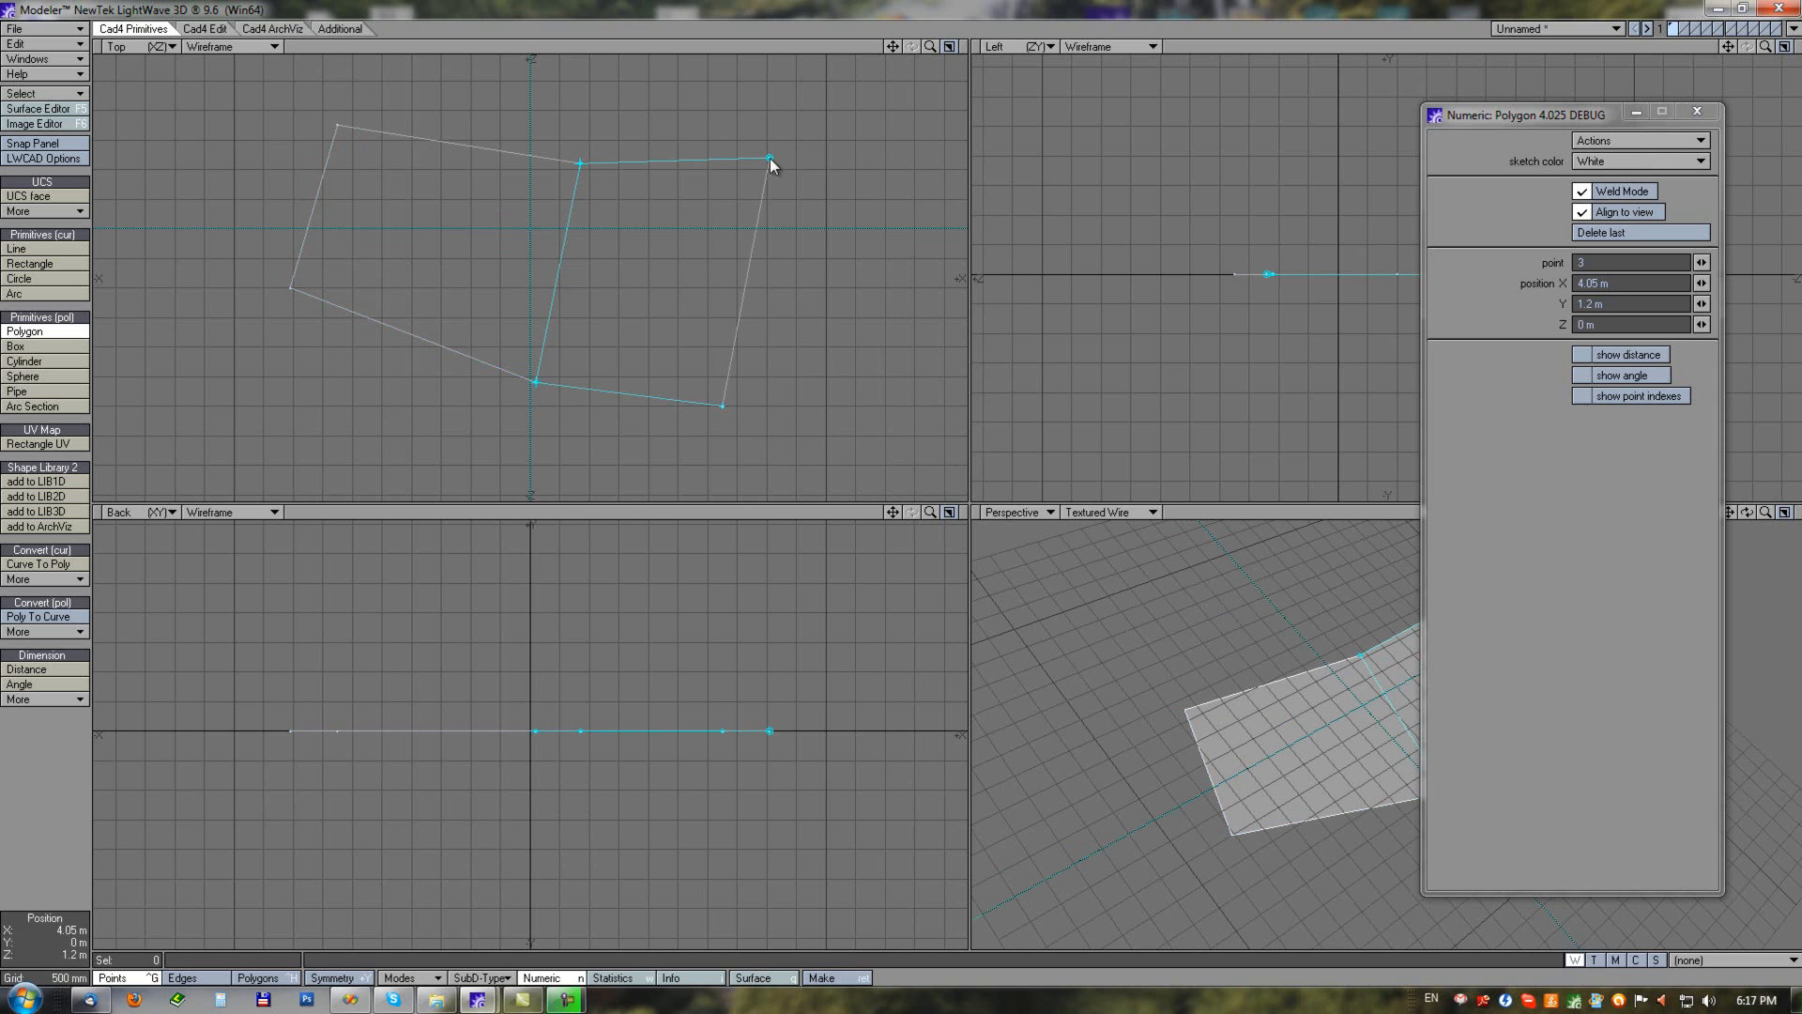
Turn Weld Mode off and on again for the polygon.
click(1585, 195)
alt+drag(604, 179, 532, 198)
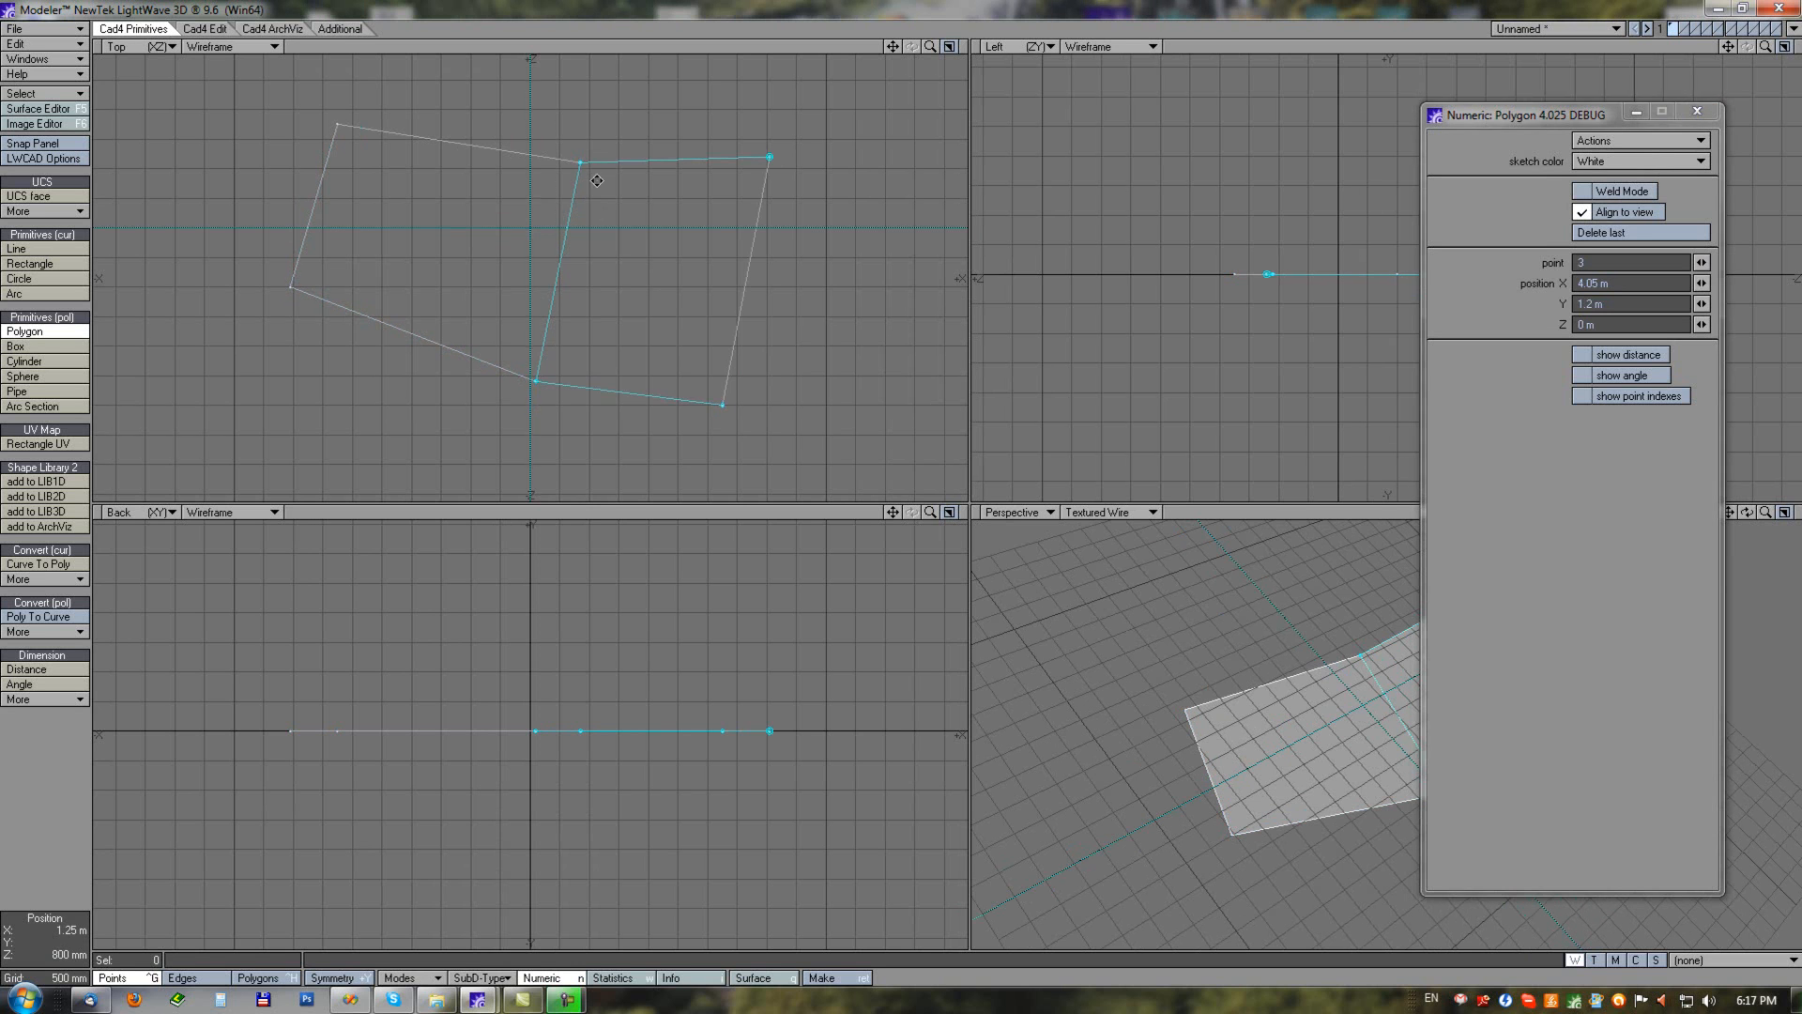
click(1581, 192)
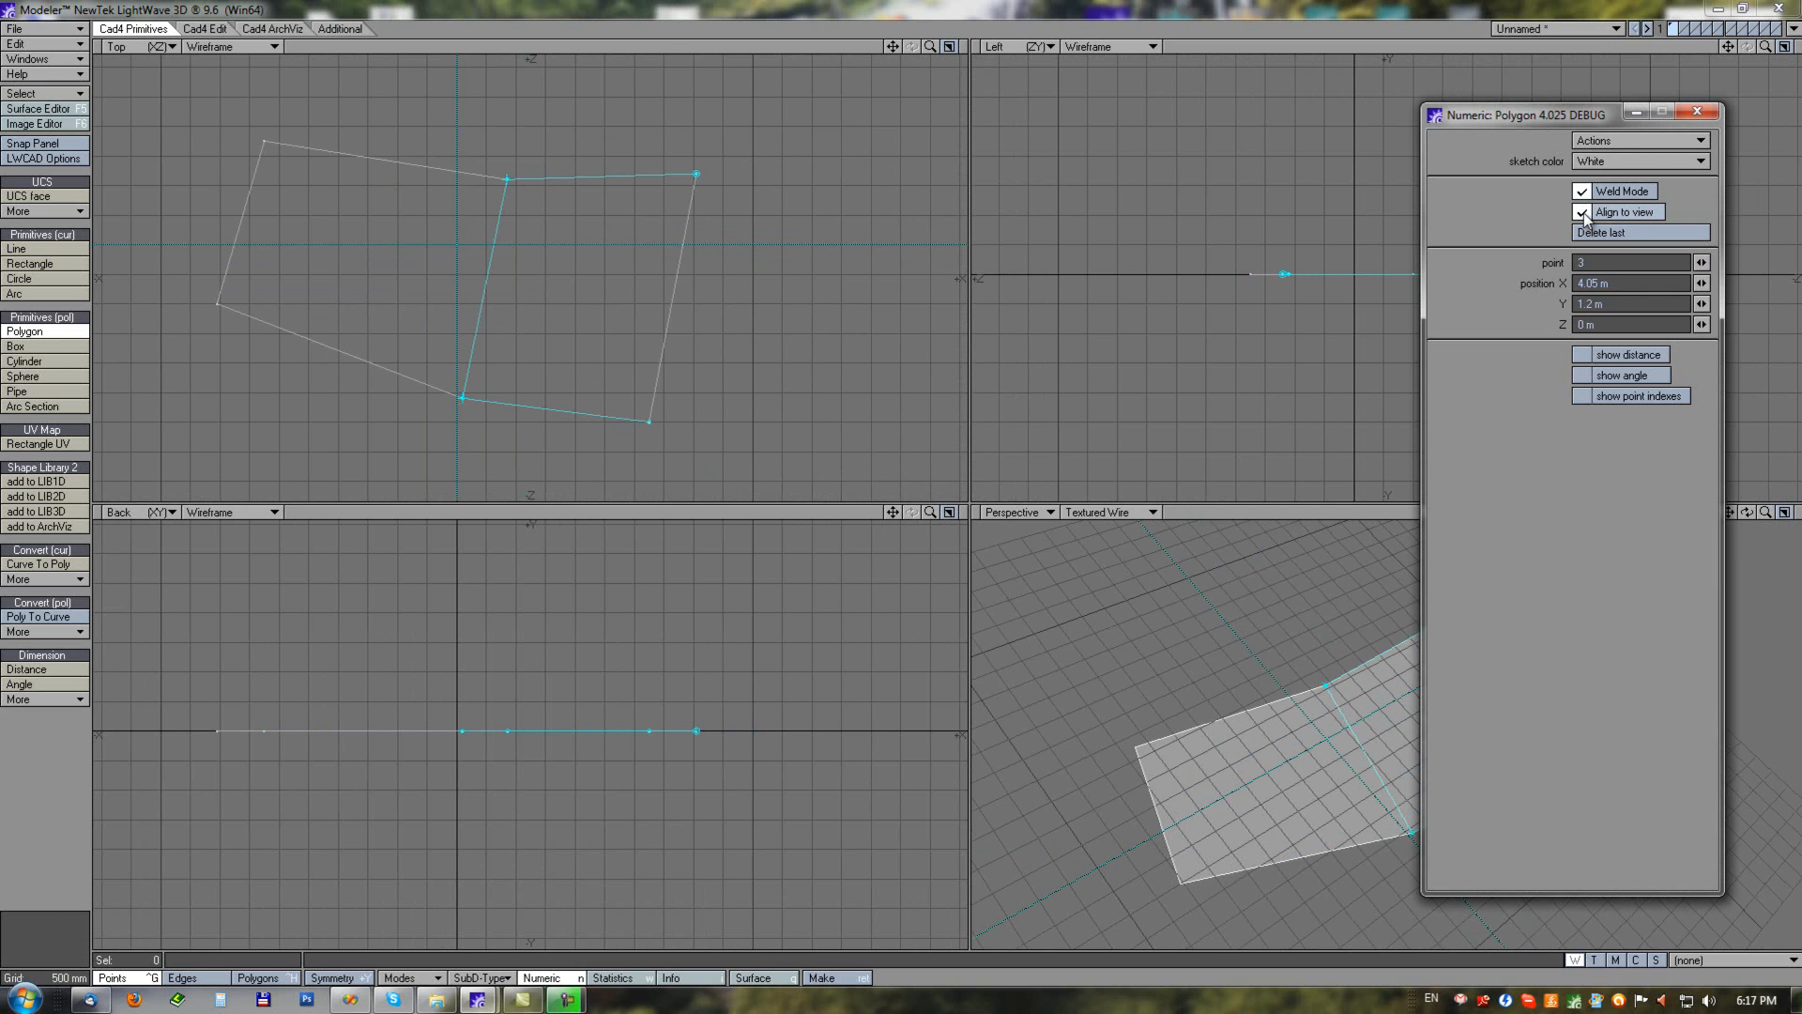
alt+drag(1332, 744, 1243, 695)
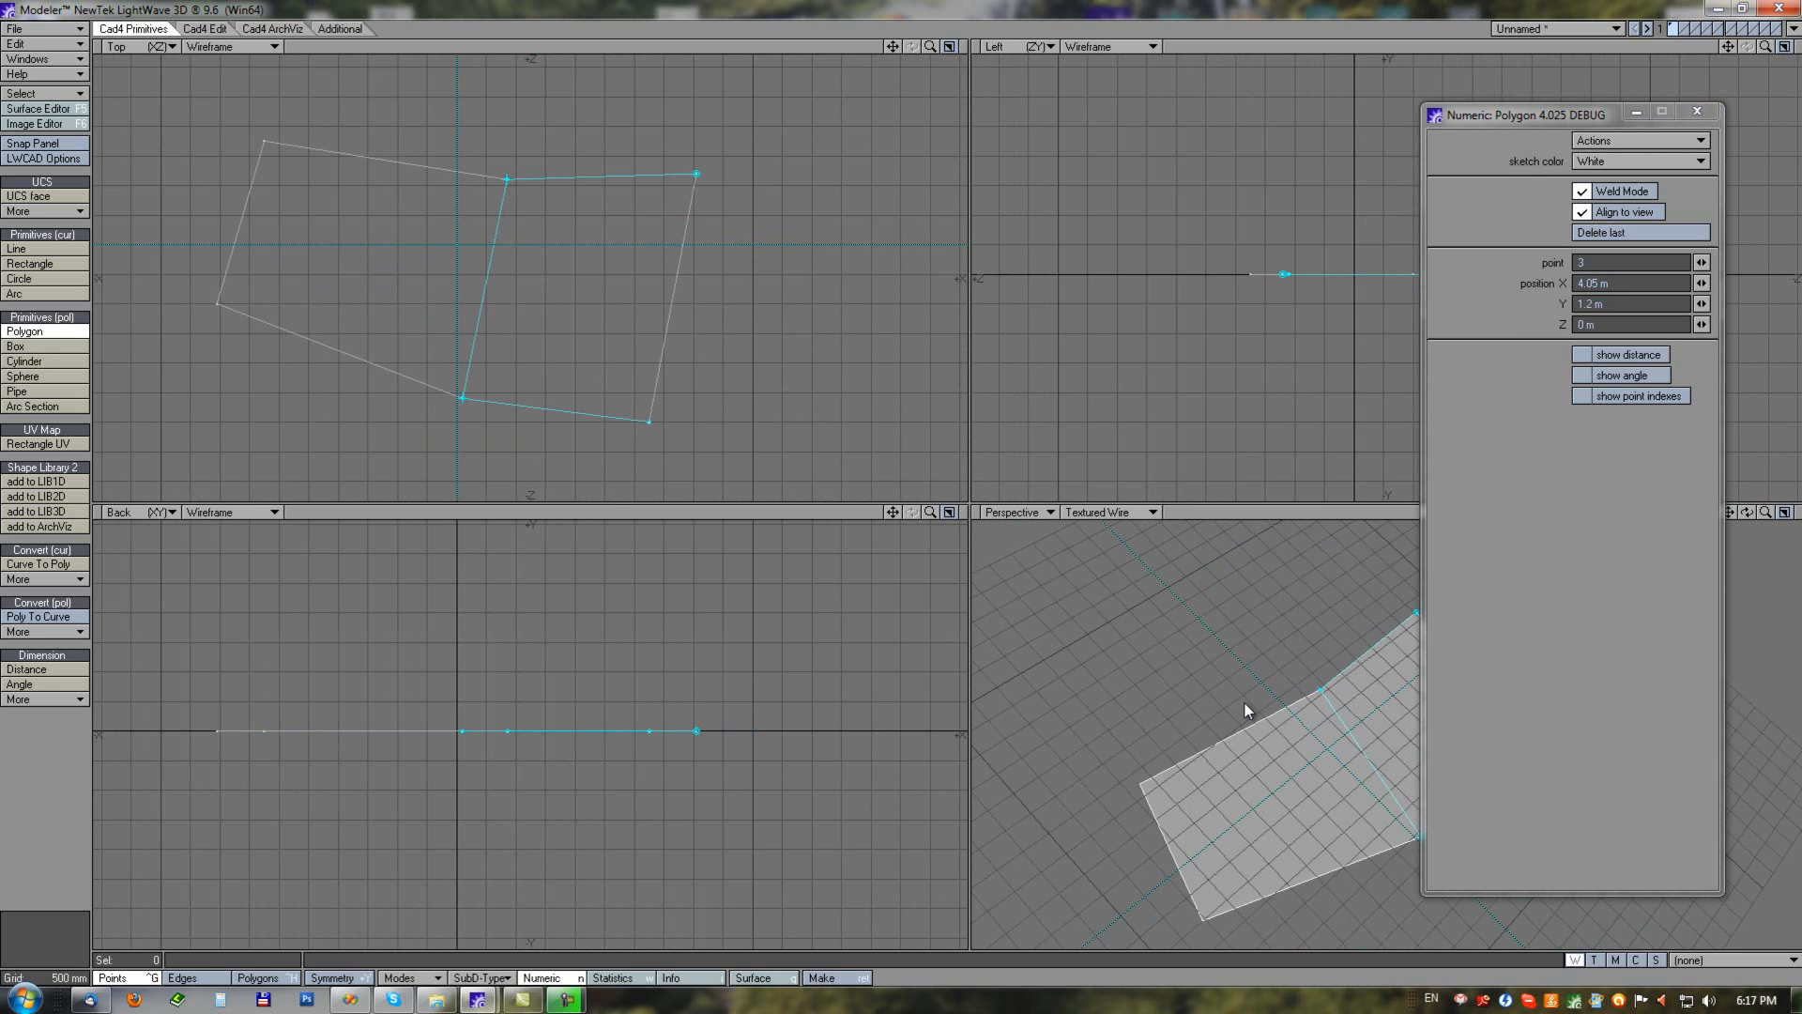
Delete the second polygon's last two points and place them again, ending at about X 4.05 m, Y 1.15 m.
click(1597, 231)
click(1598, 231)
drag(587, 270, 511, 183)
drag(683, 176, 697, 176)
Show distances, angles and point indexes on the polygon, and finish the Polygon tool.
click(1581, 356)
click(1582, 376)
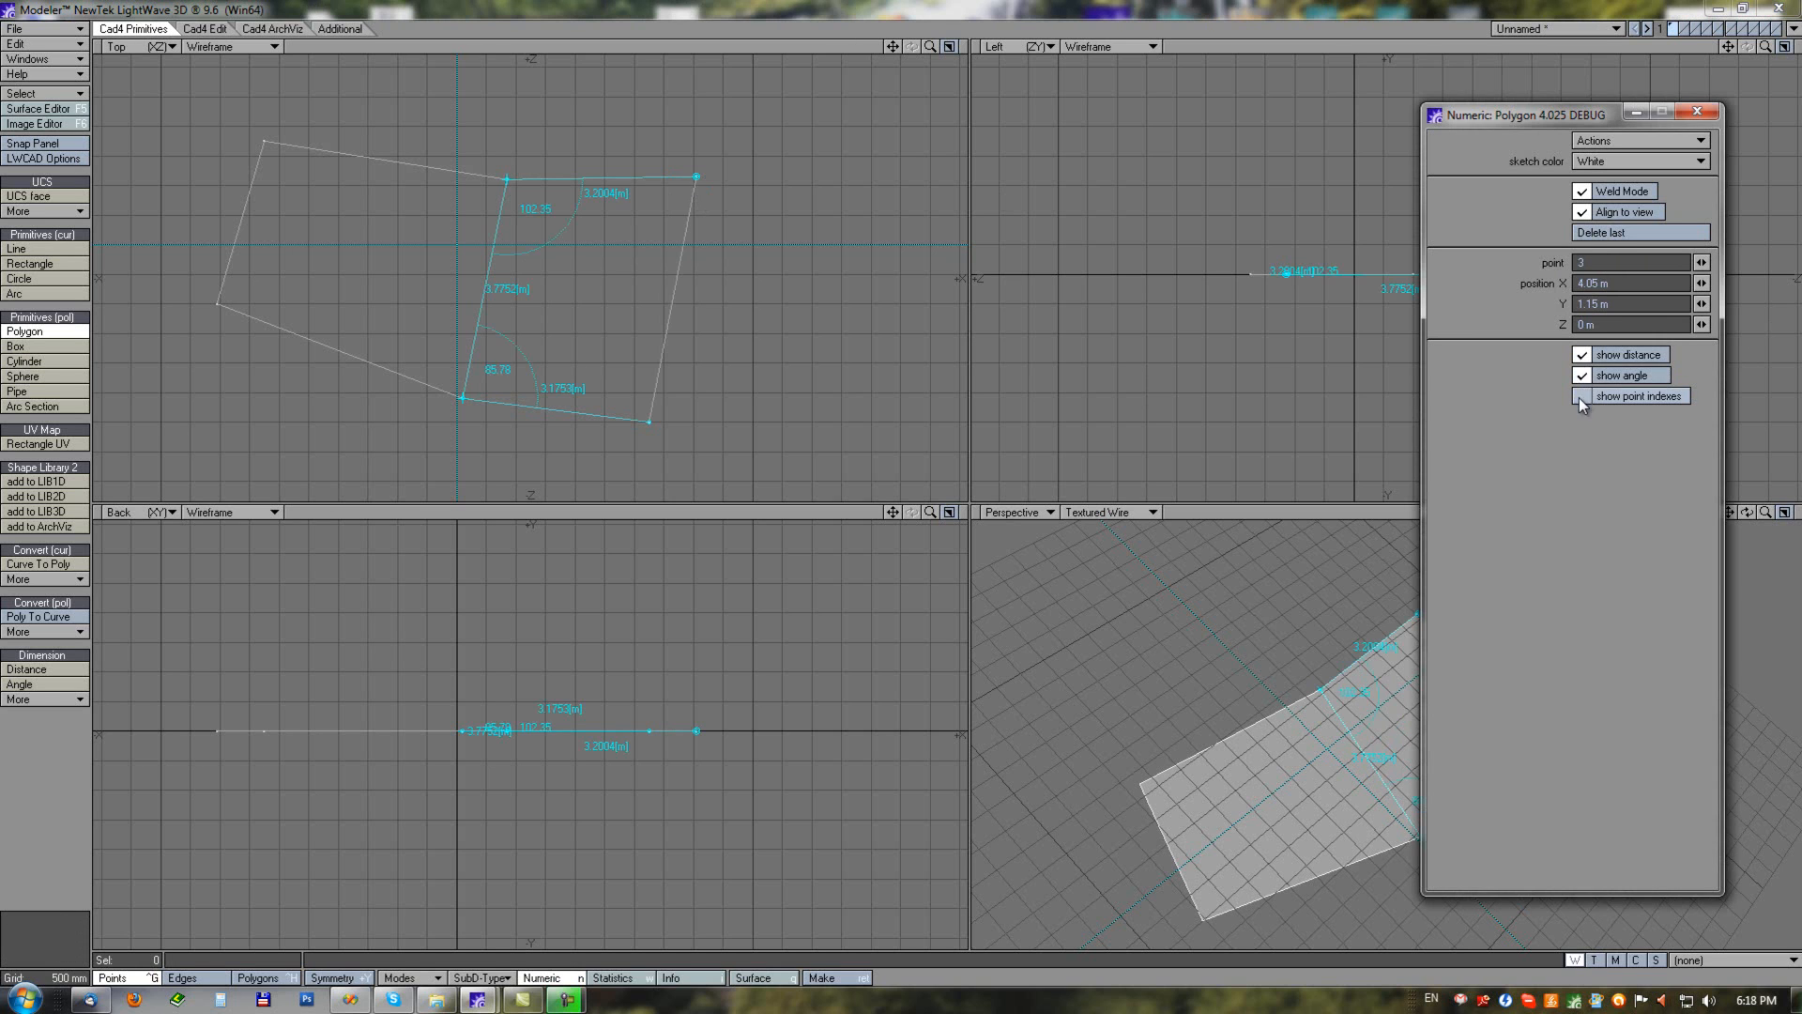
click(1581, 397)
click(35, 335)
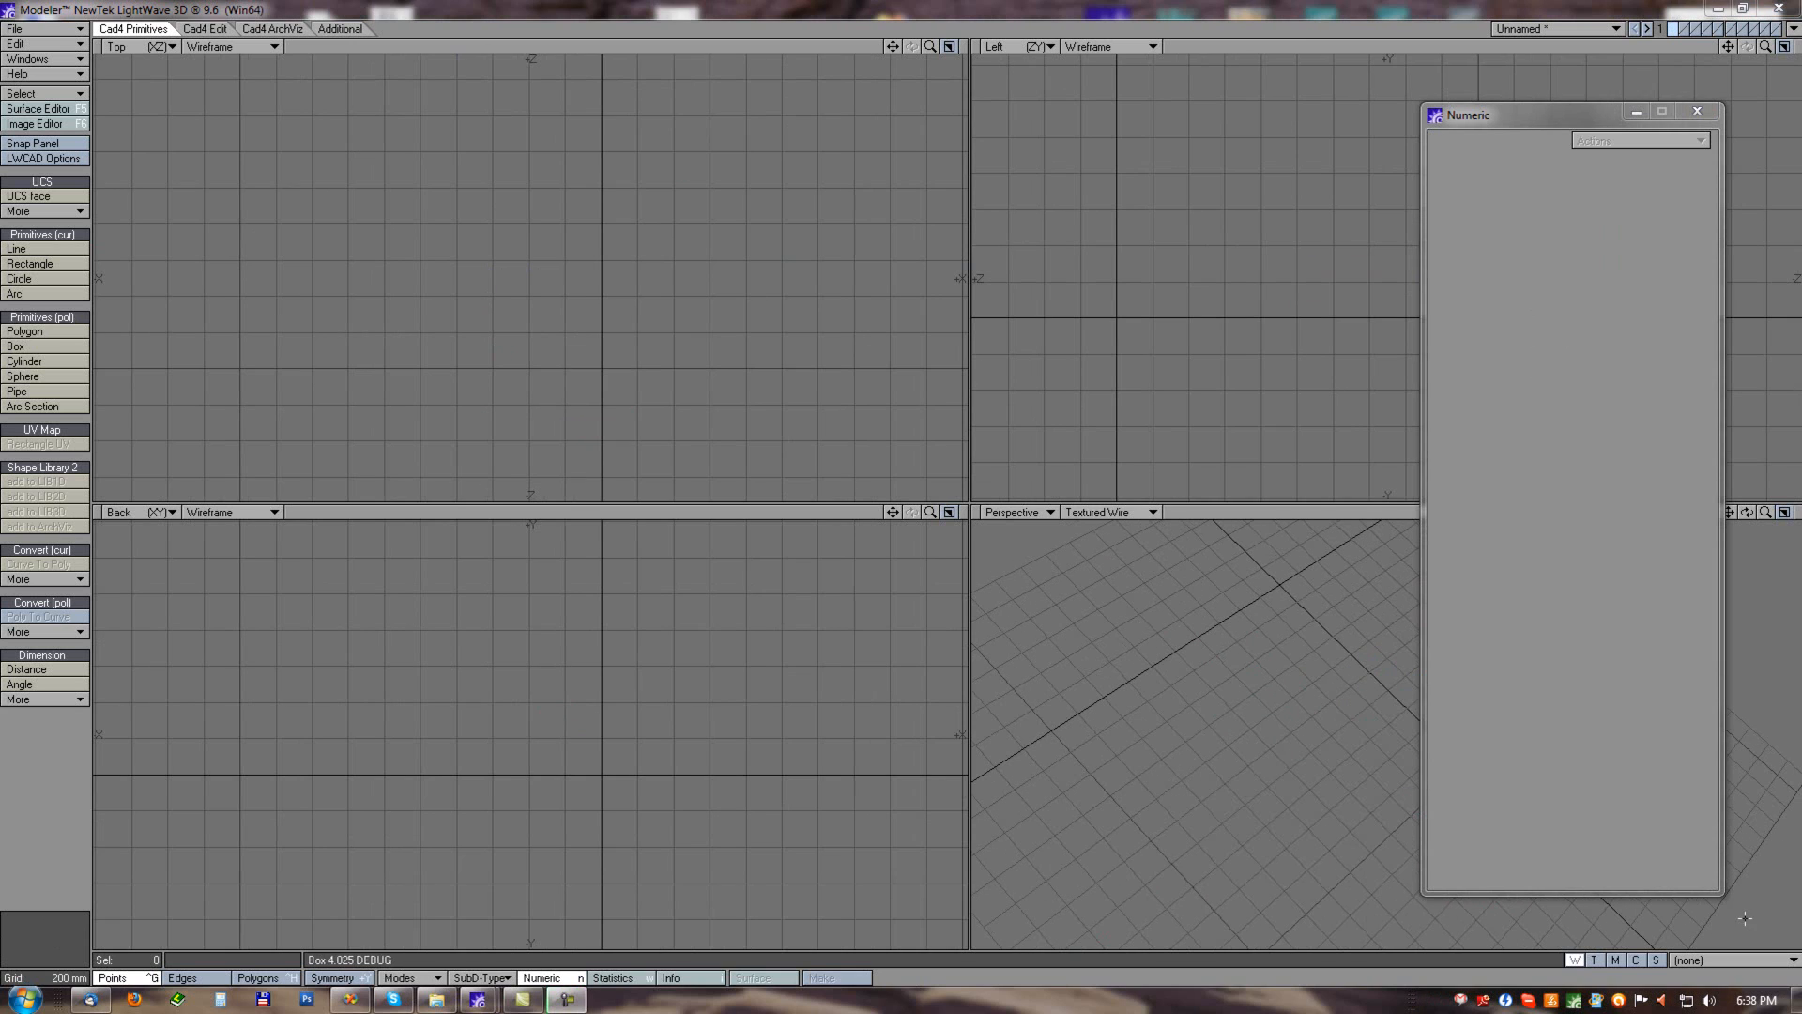
Draw a box base of about 1.04 by 1.06 m in the Top view, using the Corner base mode.
click(21, 347)
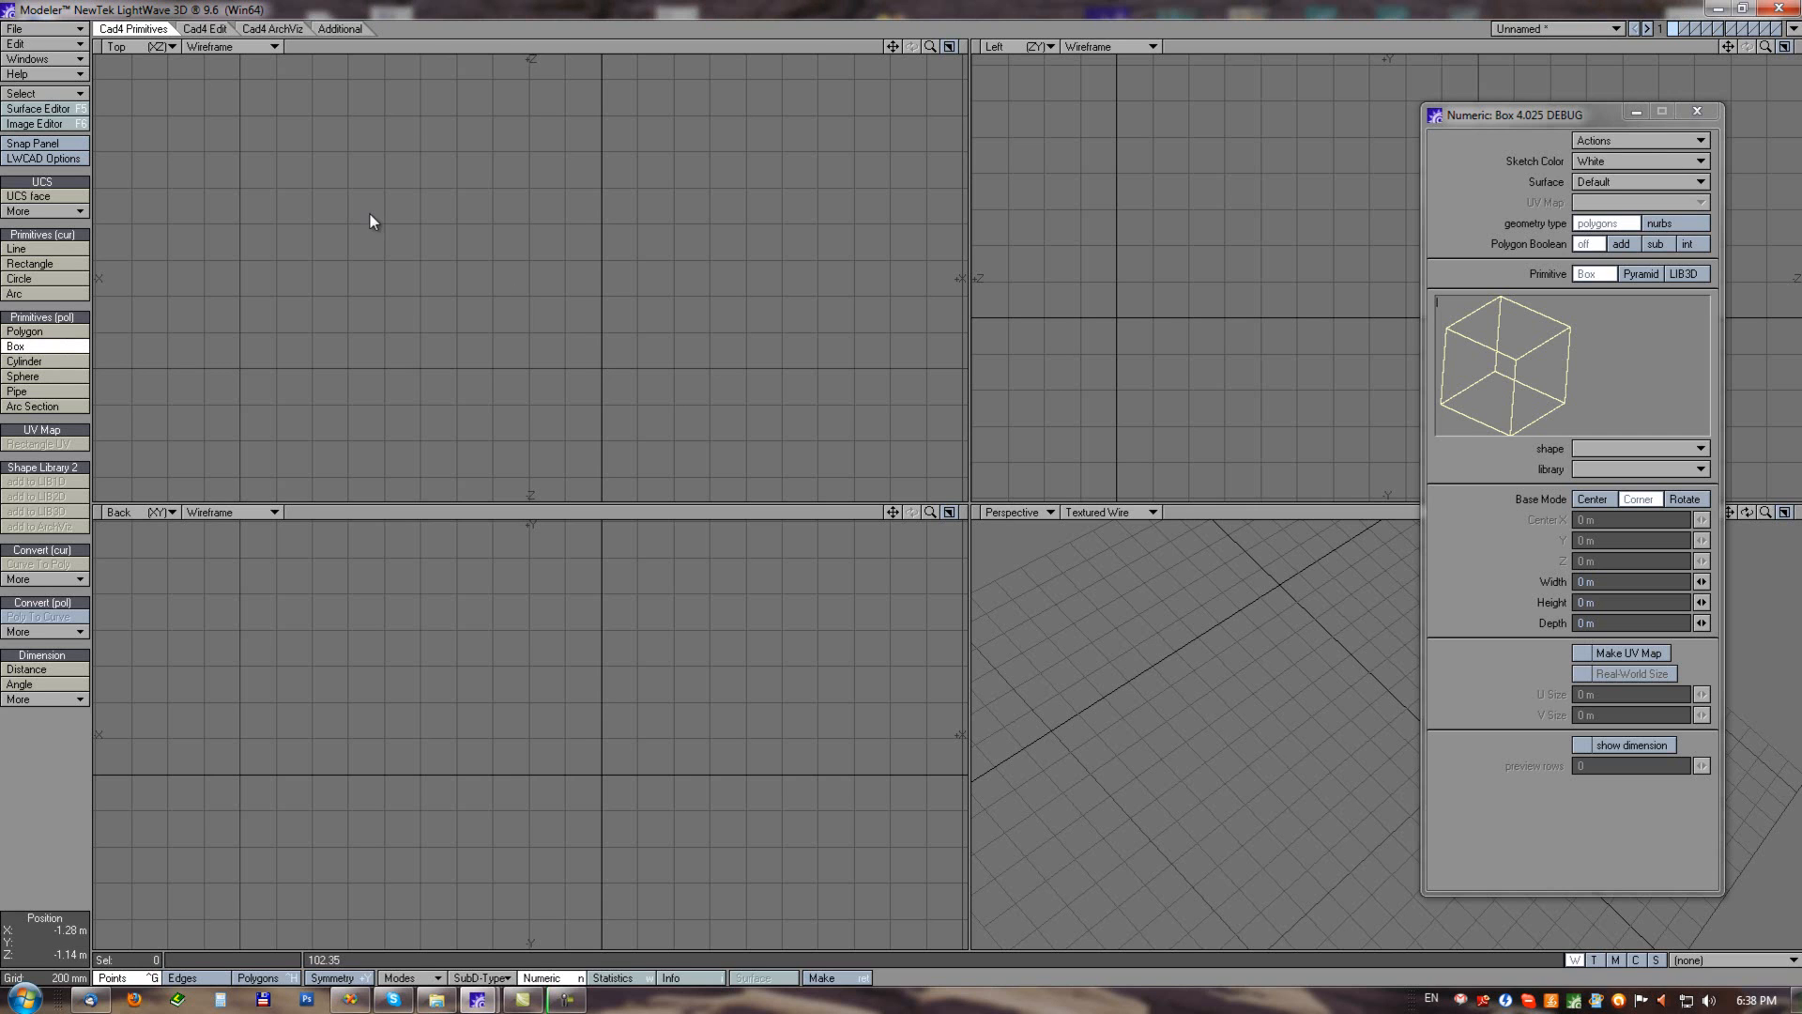
click(1592, 499)
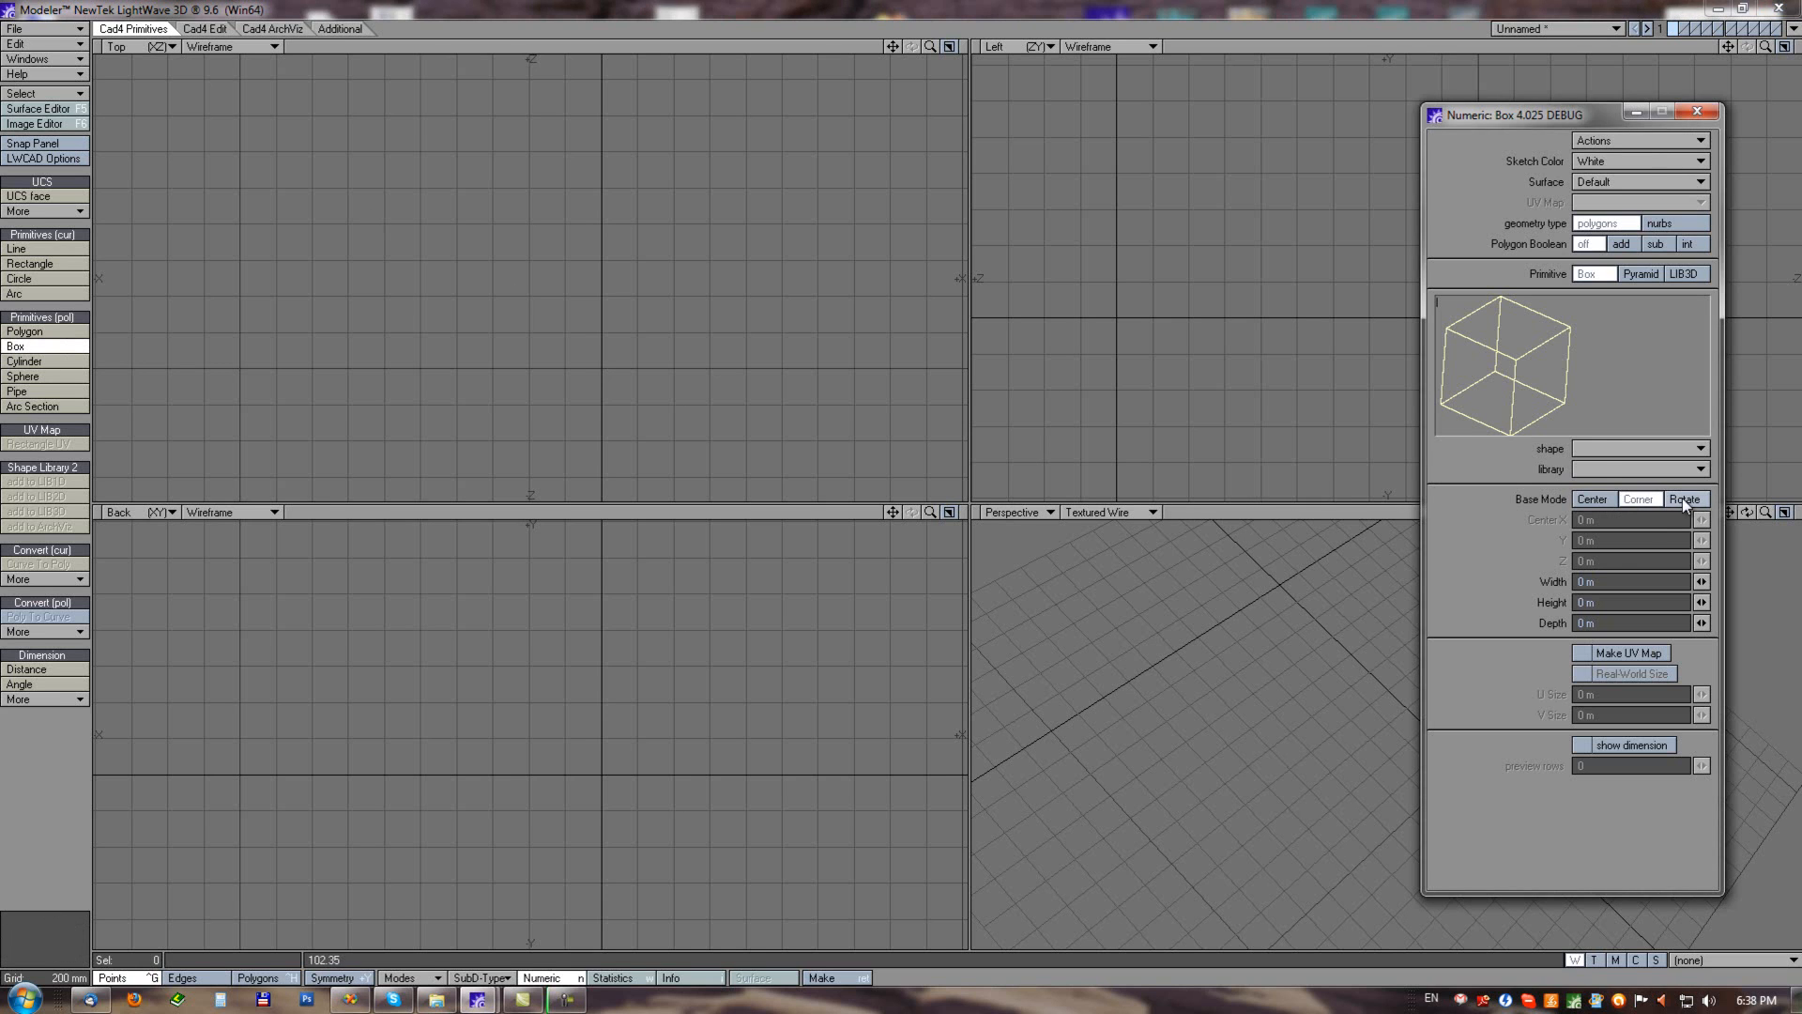
click(1631, 496)
drag(417, 175, 606, 358)
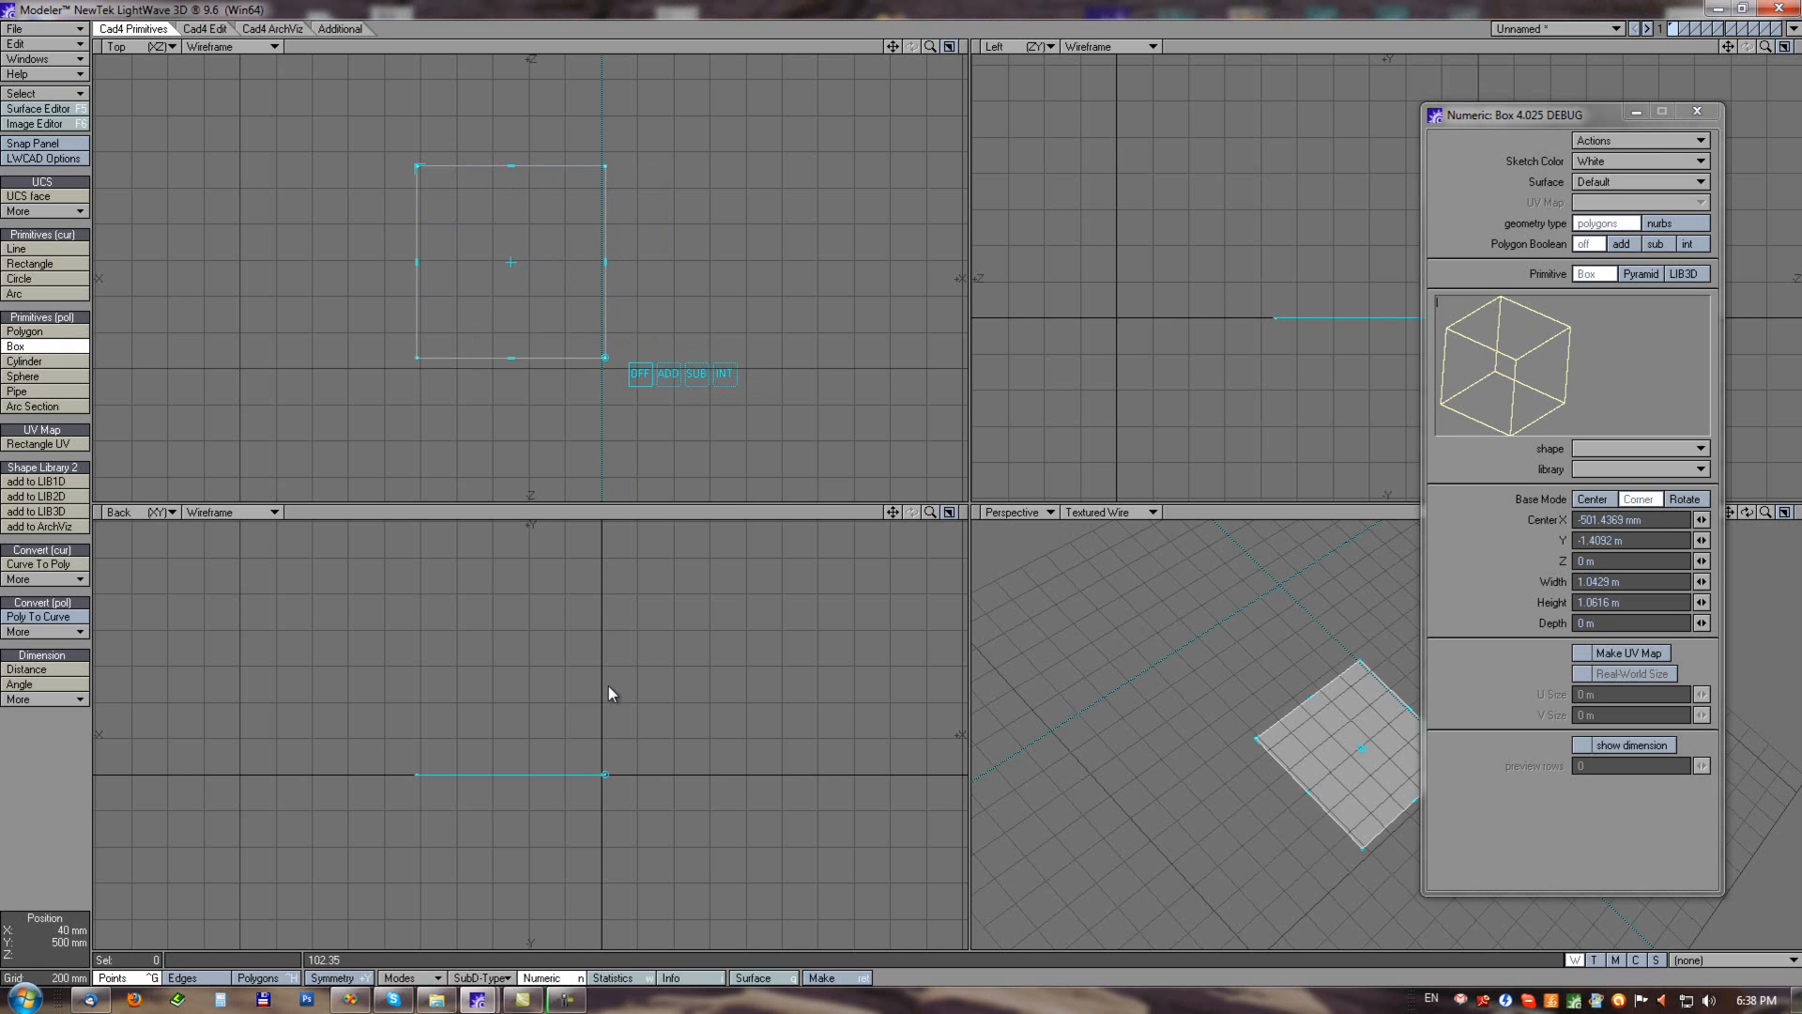
Resize the box base by its corner to about 1.00 m wide and 0.98 m high.
scroll(610, 687, up, 2)
scroll(618, 695, down, 1)
alt+drag(554, 712, 584, 671)
mouse_move(638, 375)
mouse_down()
mouse_move(732, 313)
mouse_move(593, 322)
mouse_move(665, 355)
mouse_move(632, 360)
mouse_up()
alt+drag(1311, 811, 1376, 842)
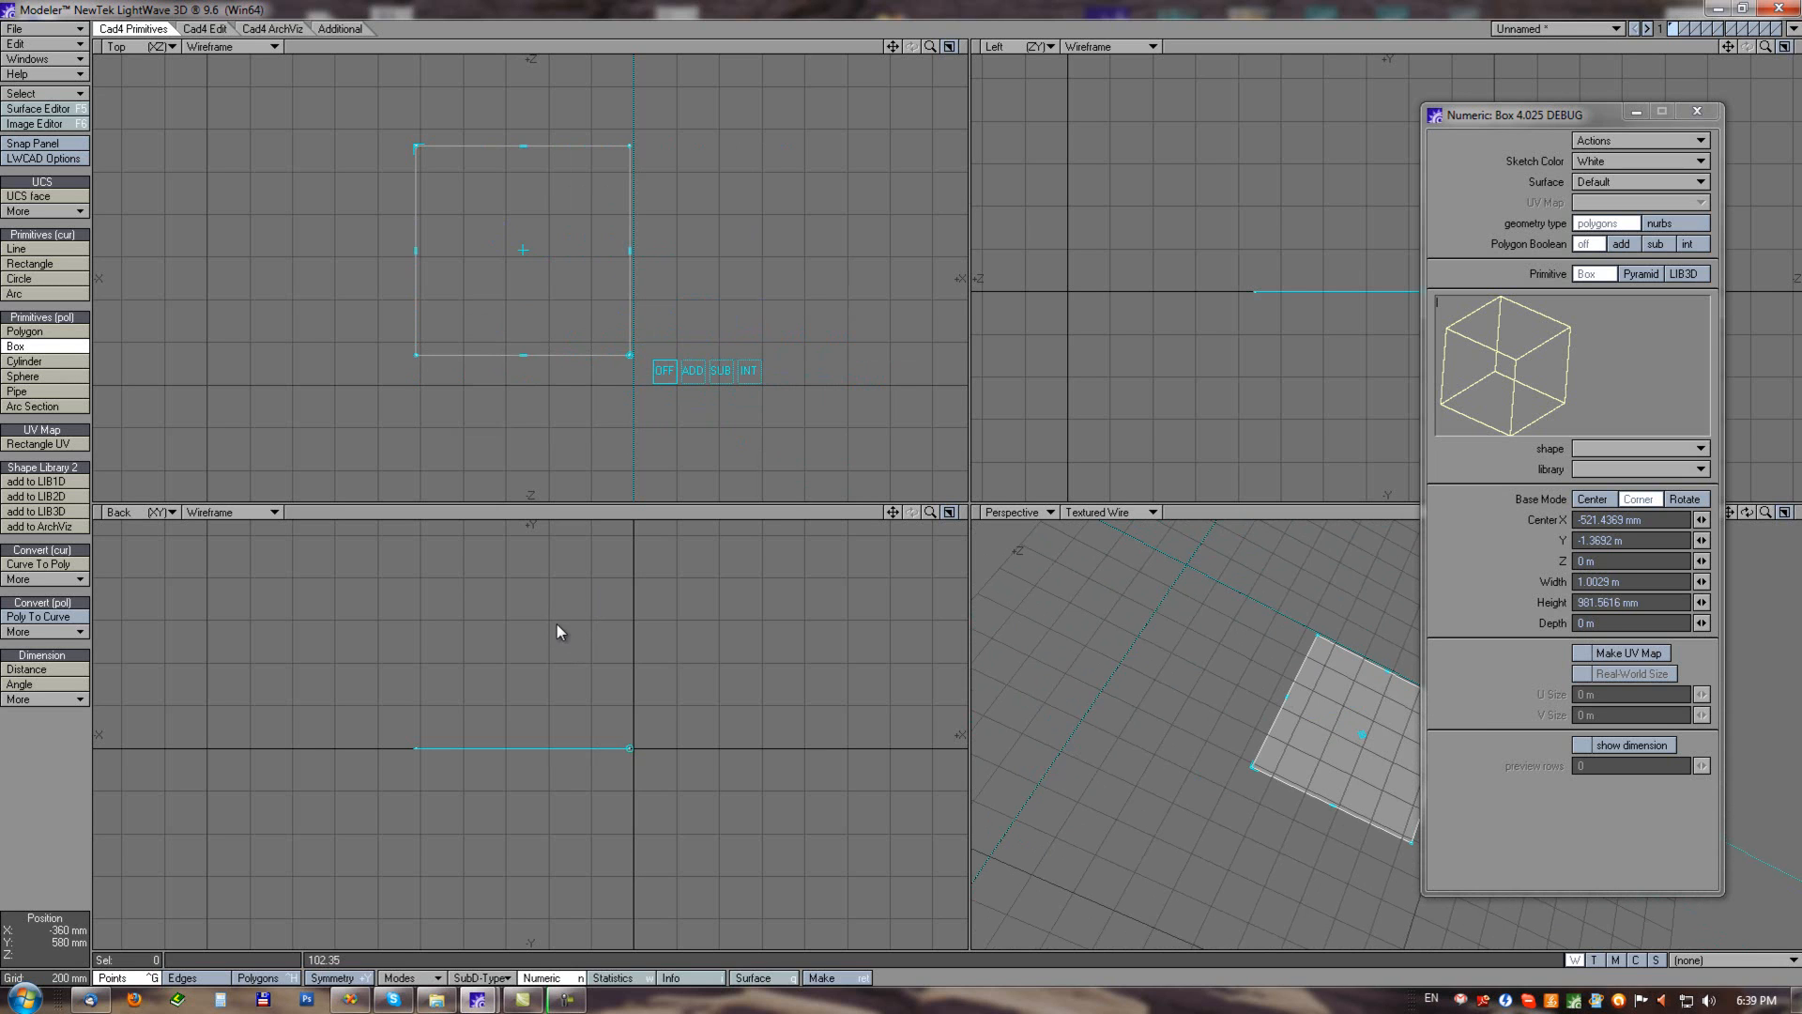
Pull the box up in the Back view to a depth of 720 mm.
drag(557, 648, 552, 589)
alt+drag(1360, 753, 1134, 701)
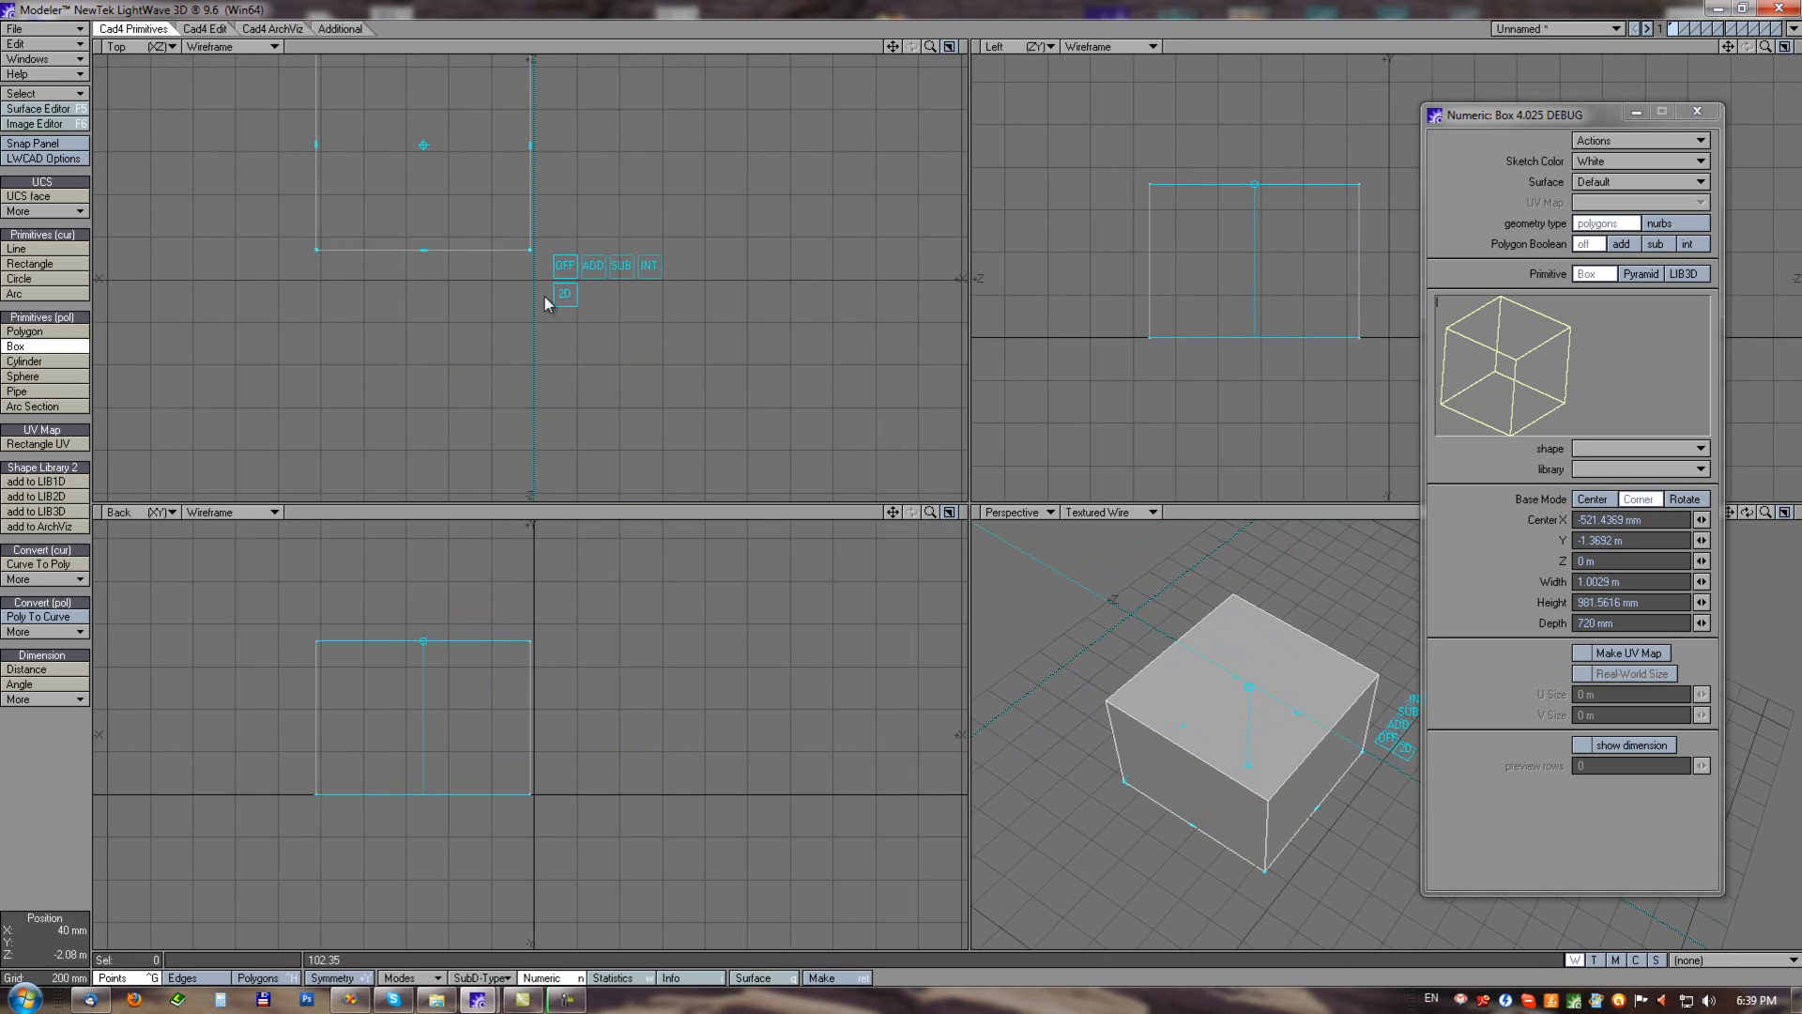
alt+drag(520, 310, 512, 379)
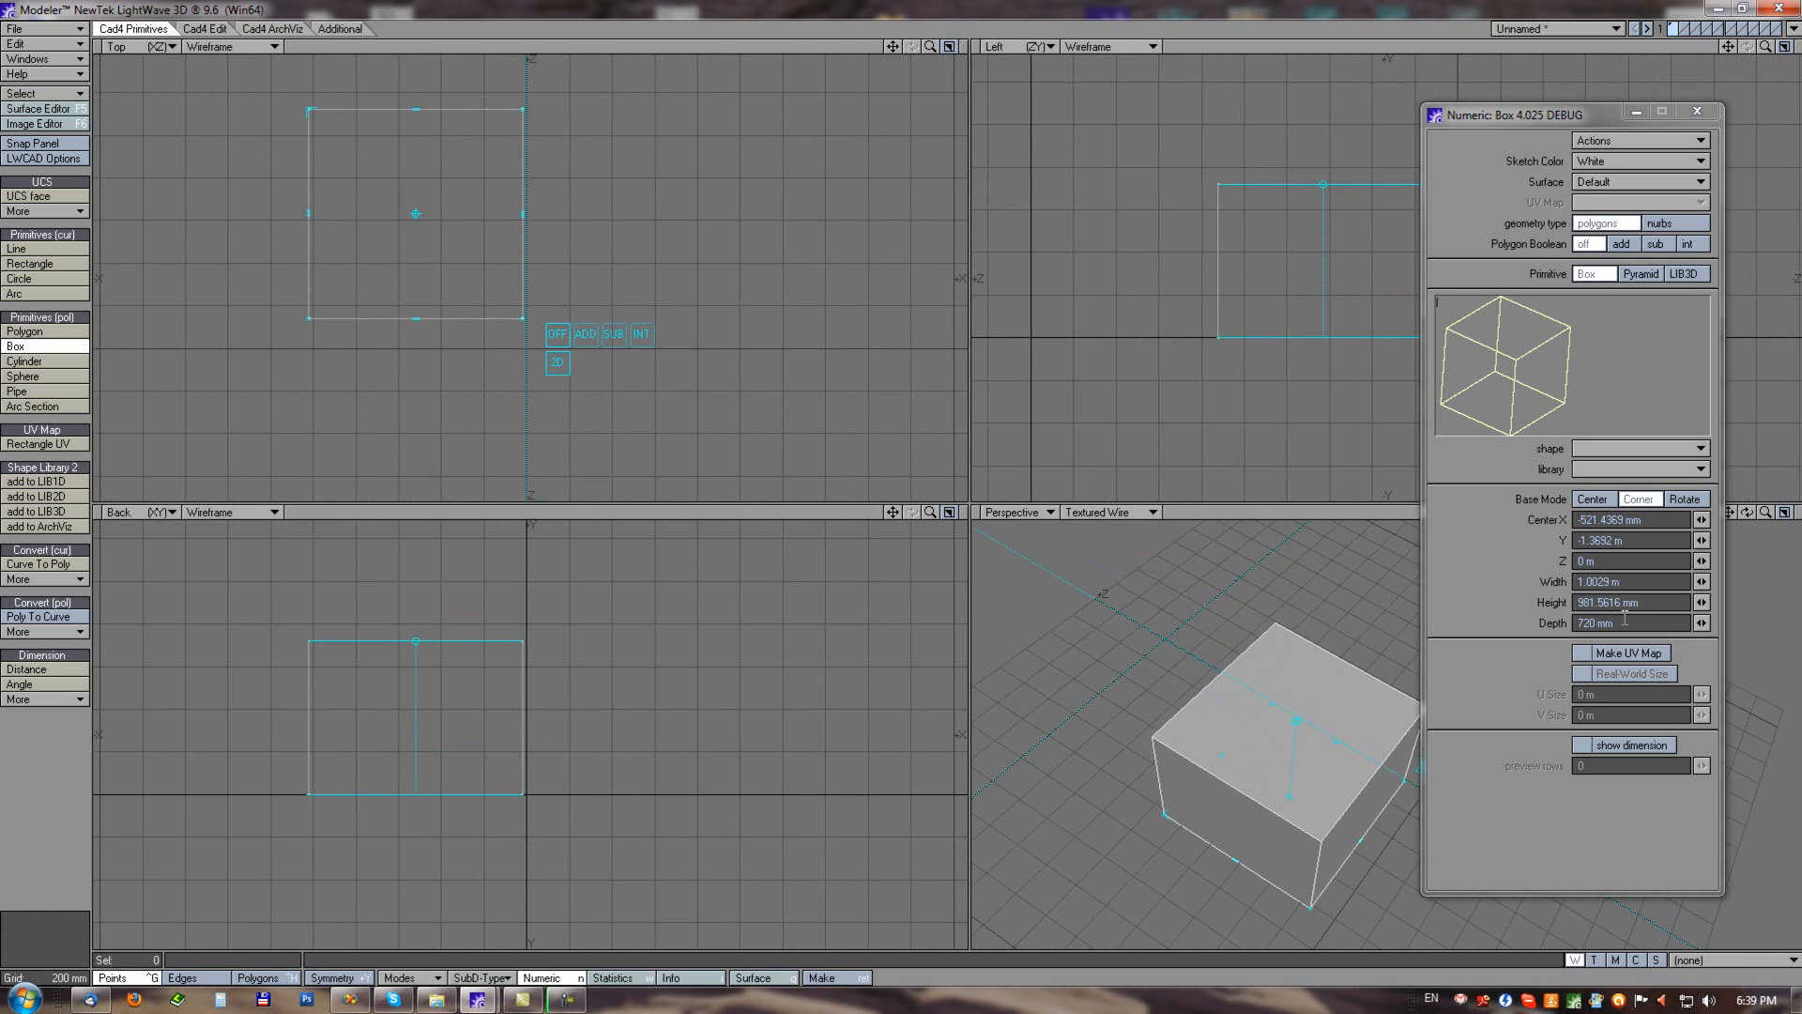
Flatten the box to 2D and pull it up again to a depth of 760 mm.
click(558, 365)
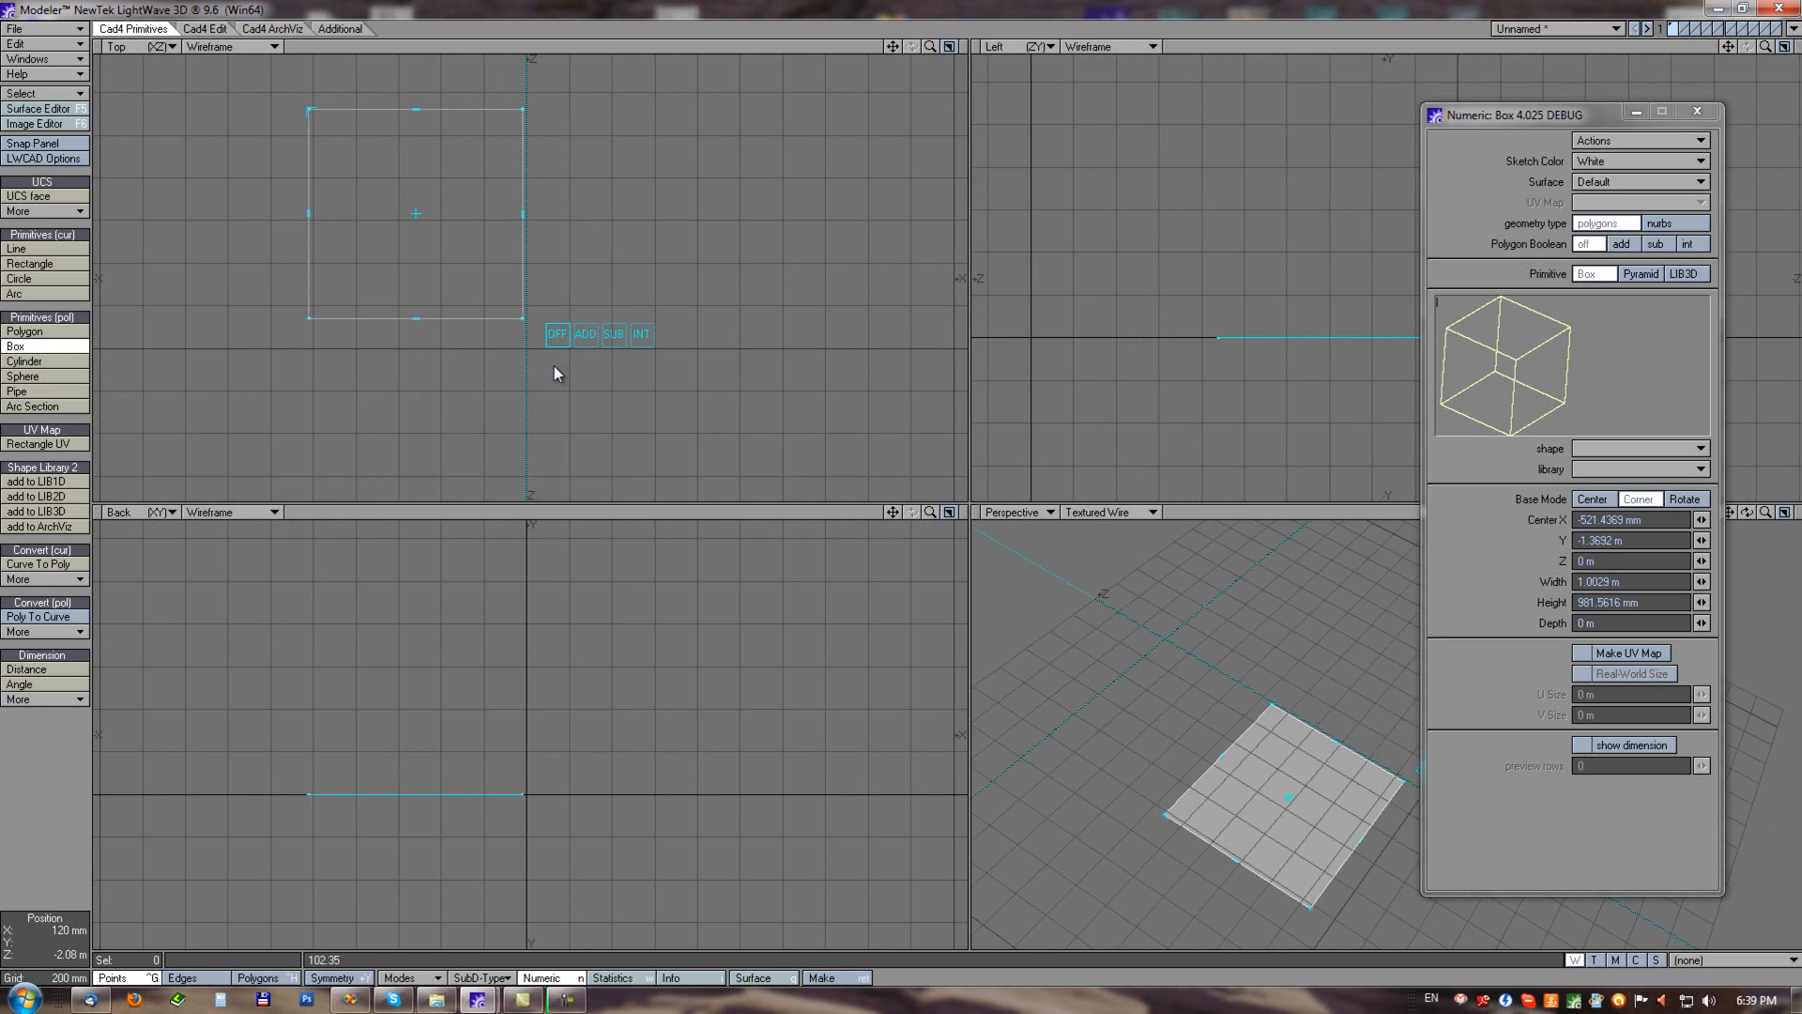
drag(447, 763, 450, 635)
alt+drag(451, 224, 519, 247)
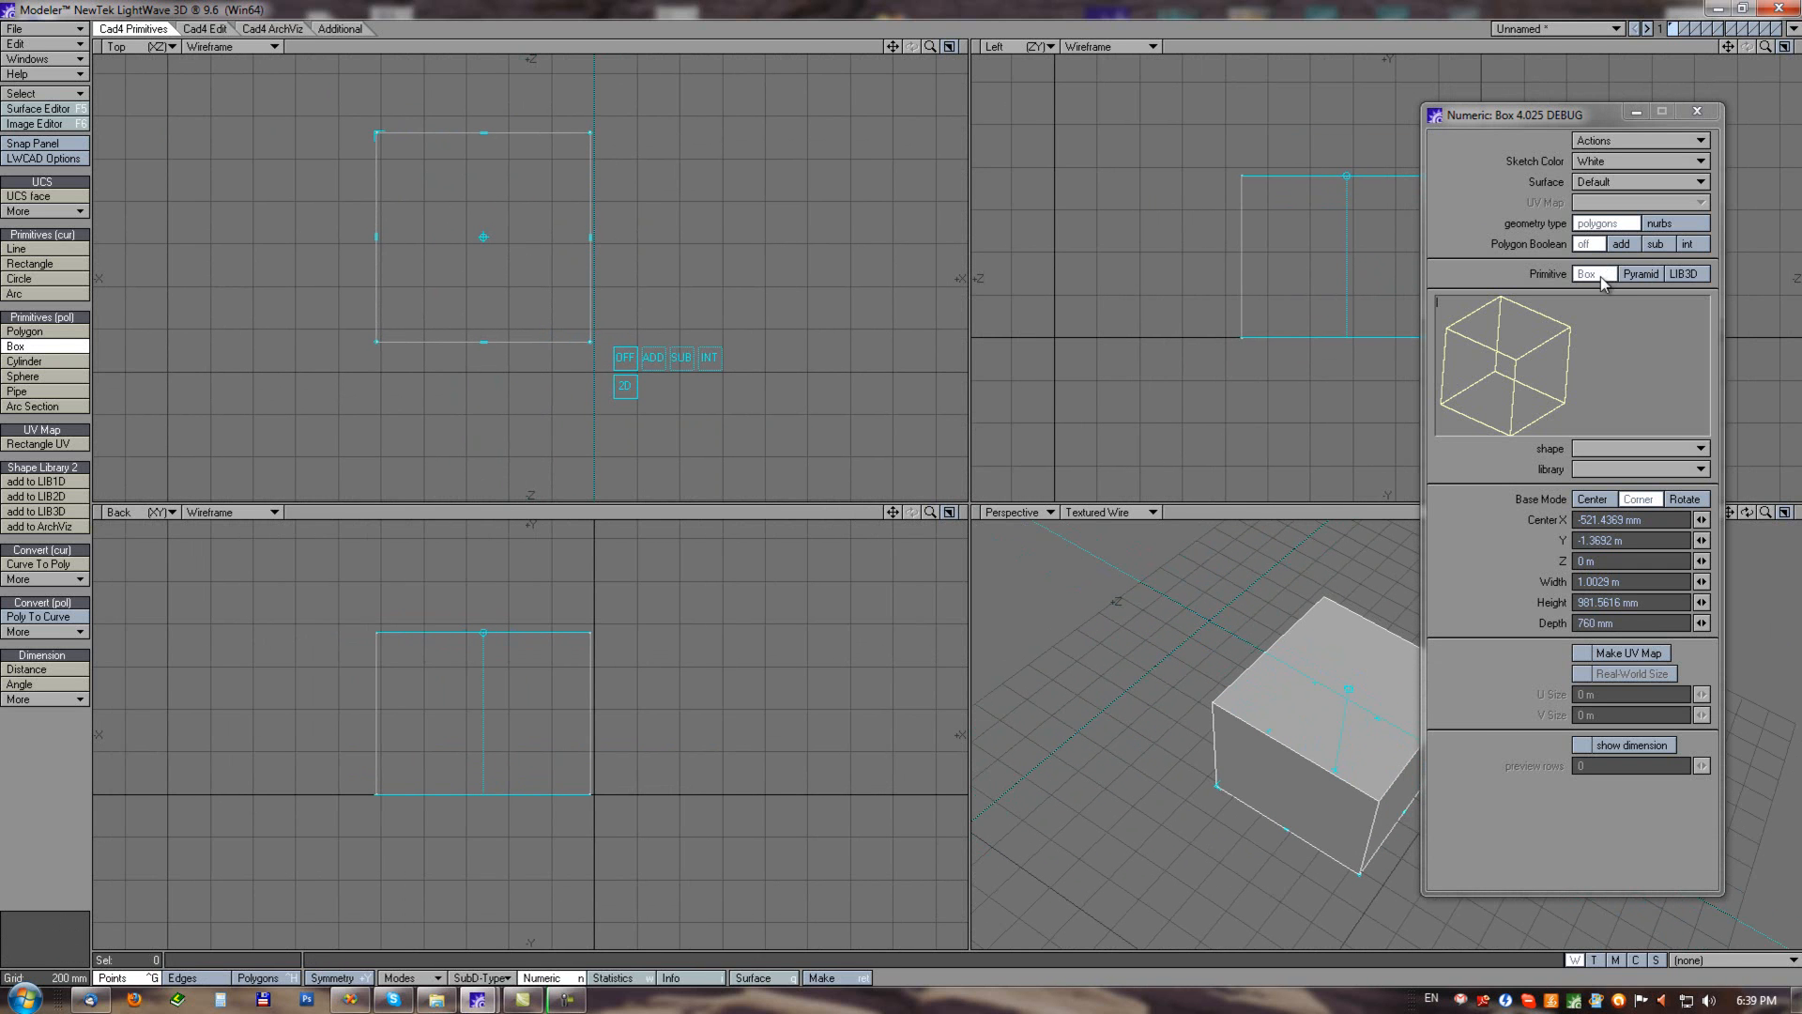
Change the box primitive to Pyramid and inspect it in a maximized Perspective view.
click(1641, 274)
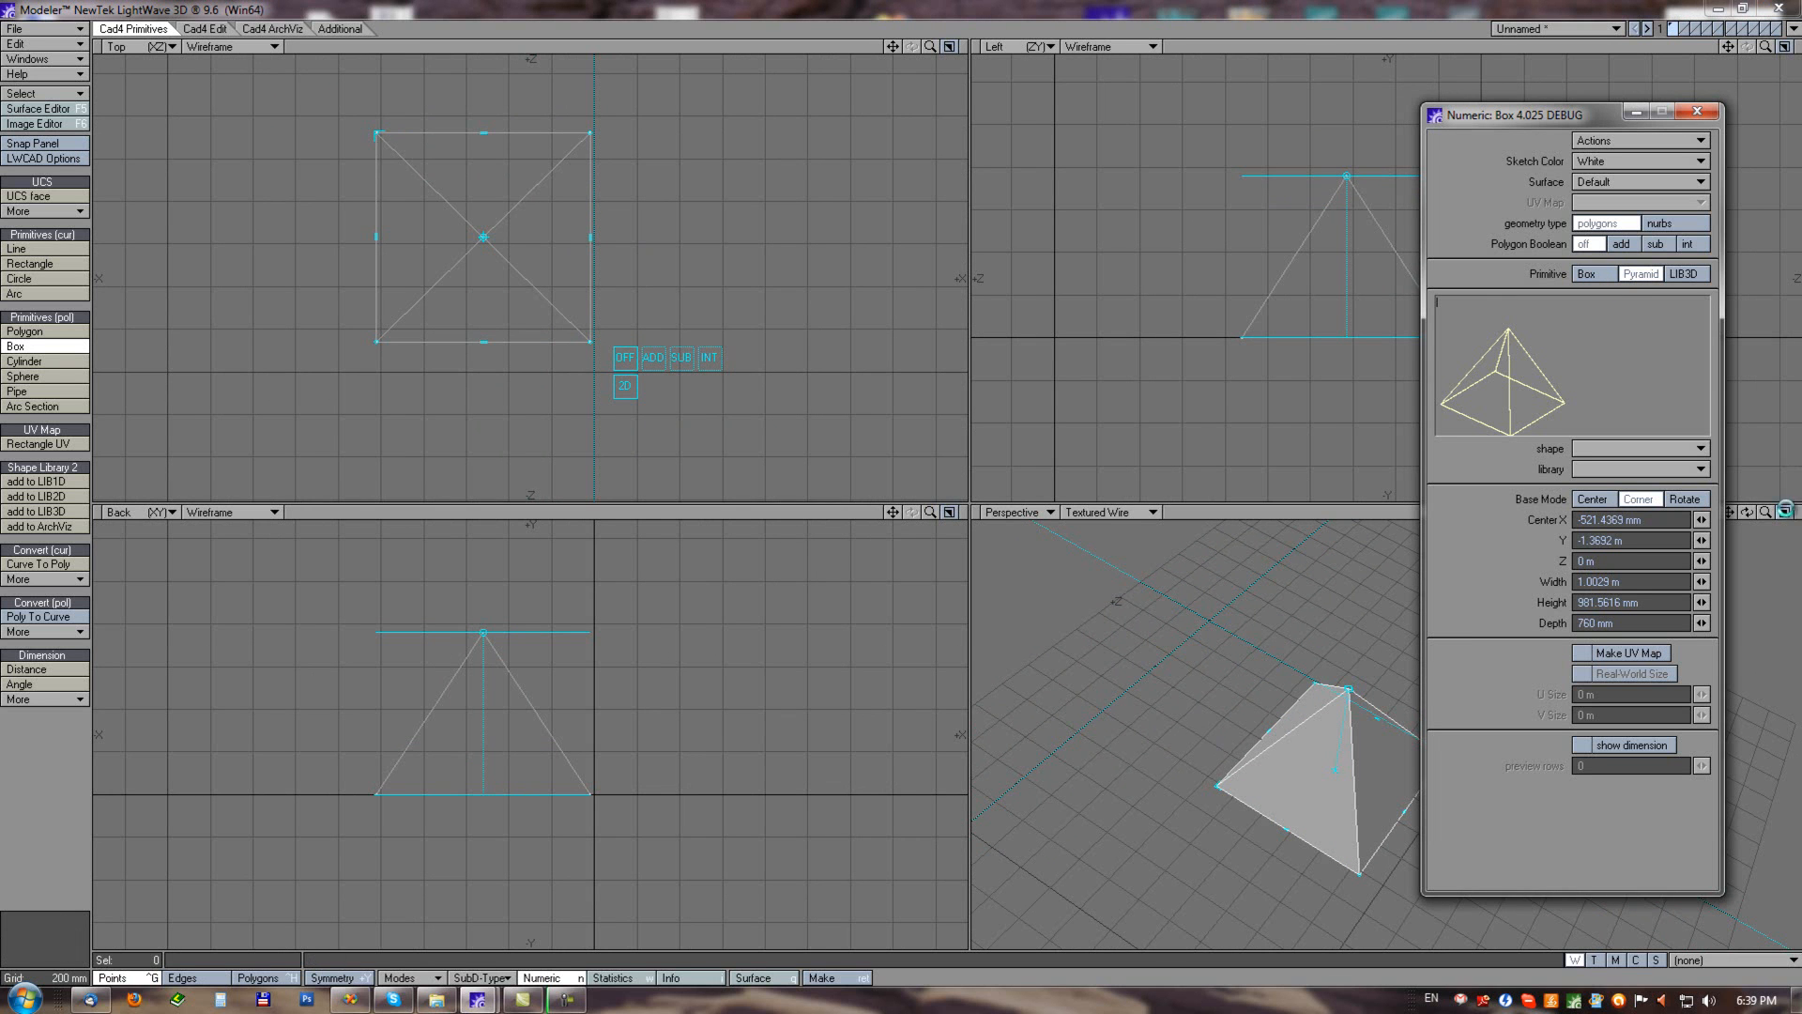
click(1786, 513)
ctrl+alt+drag(966, 452, 1014, 438)
alt+shift+drag(869, 554, 742, 500)
alt+drag(919, 619, 892, 472)
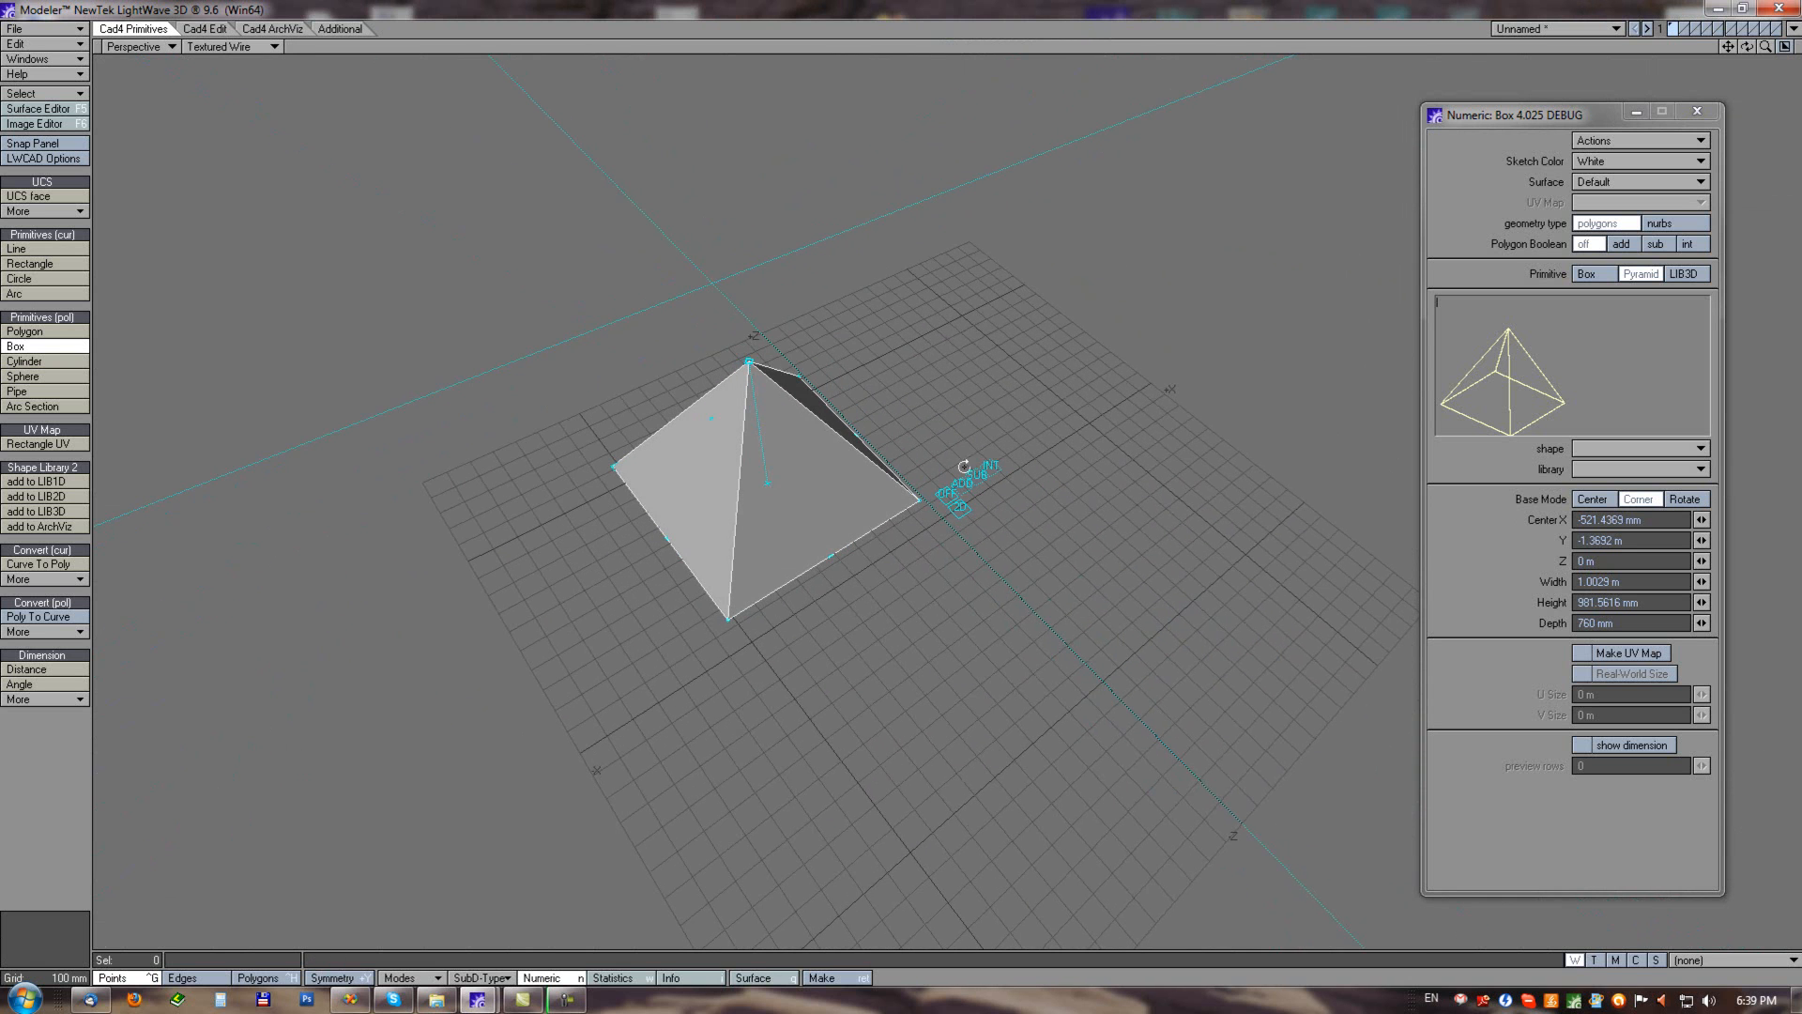
Switch the primitive to the LIB3D shape brick1.s3d and draw a brick about 418 by 418 mm in the Top view.
click(1682, 274)
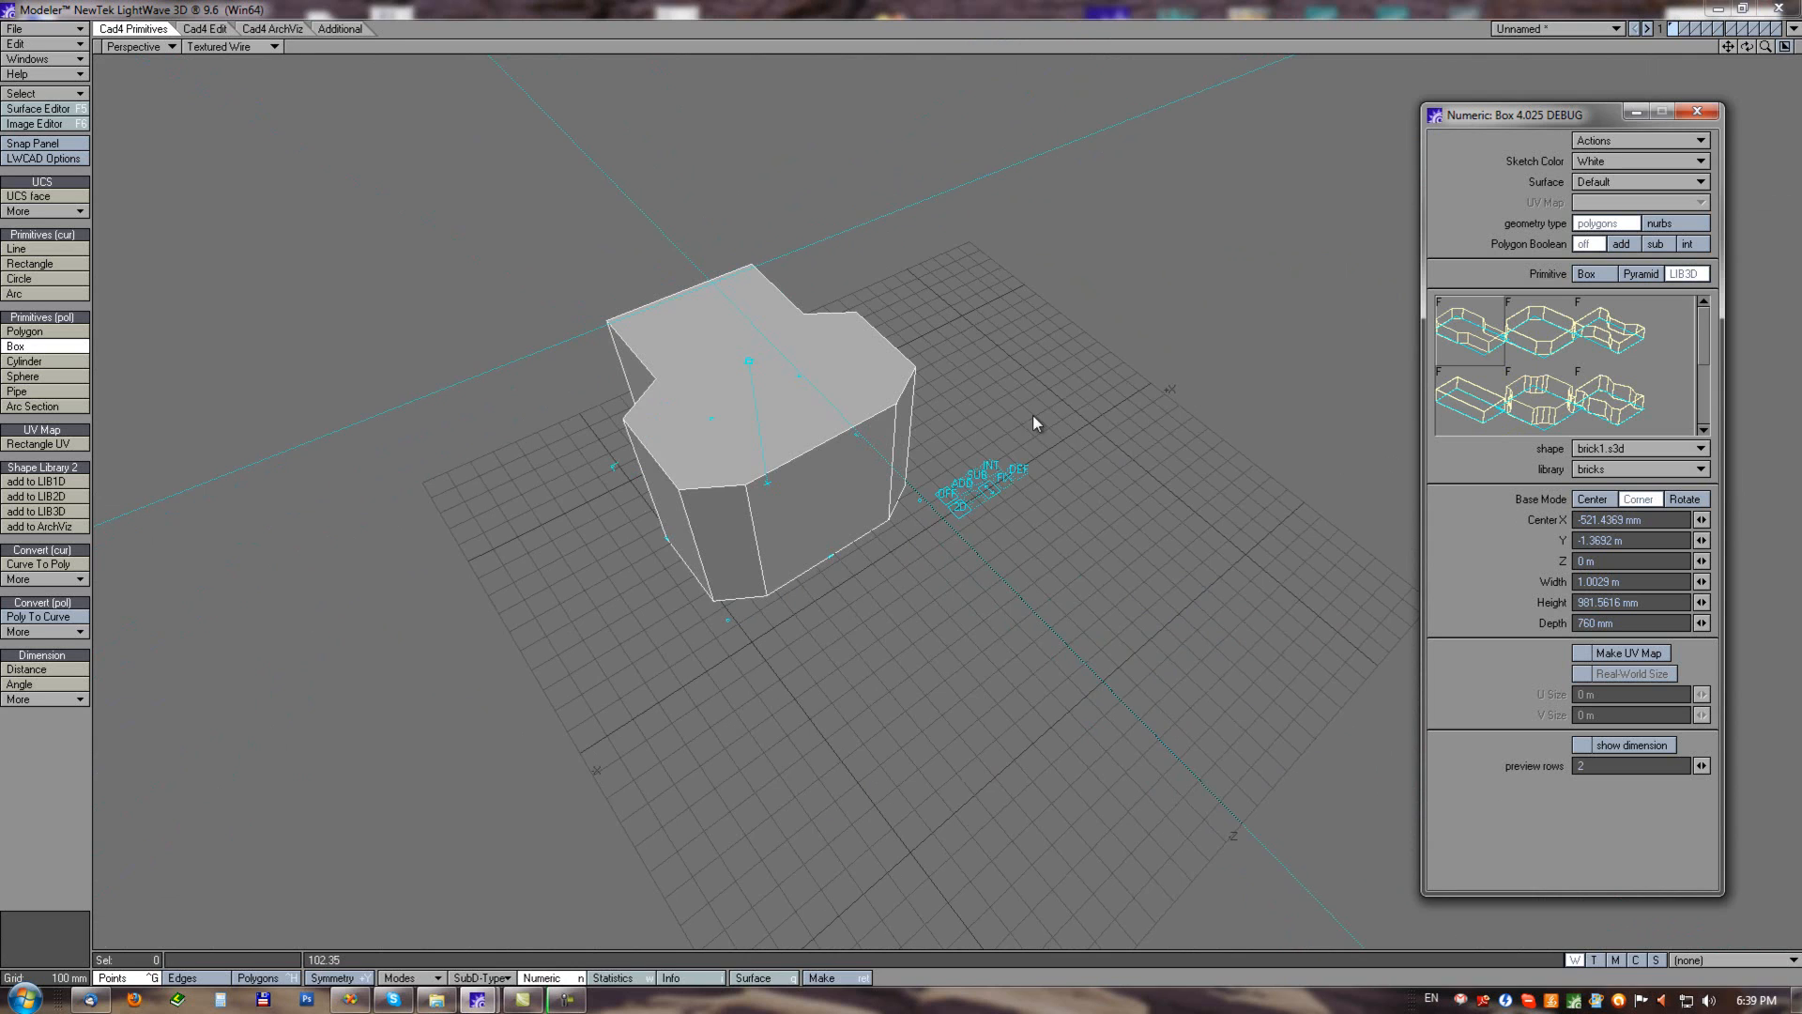
mouse_move(1118, 455)
alt+mouse_down()
mouse_move(1050, 623)
mouse_move(1105, 406)
mouse_move(1066, 704)
mouse_move(1026, 435)
mouse_move(1098, 374)
mouse_move(1068, 478)
alt+mouse_up()
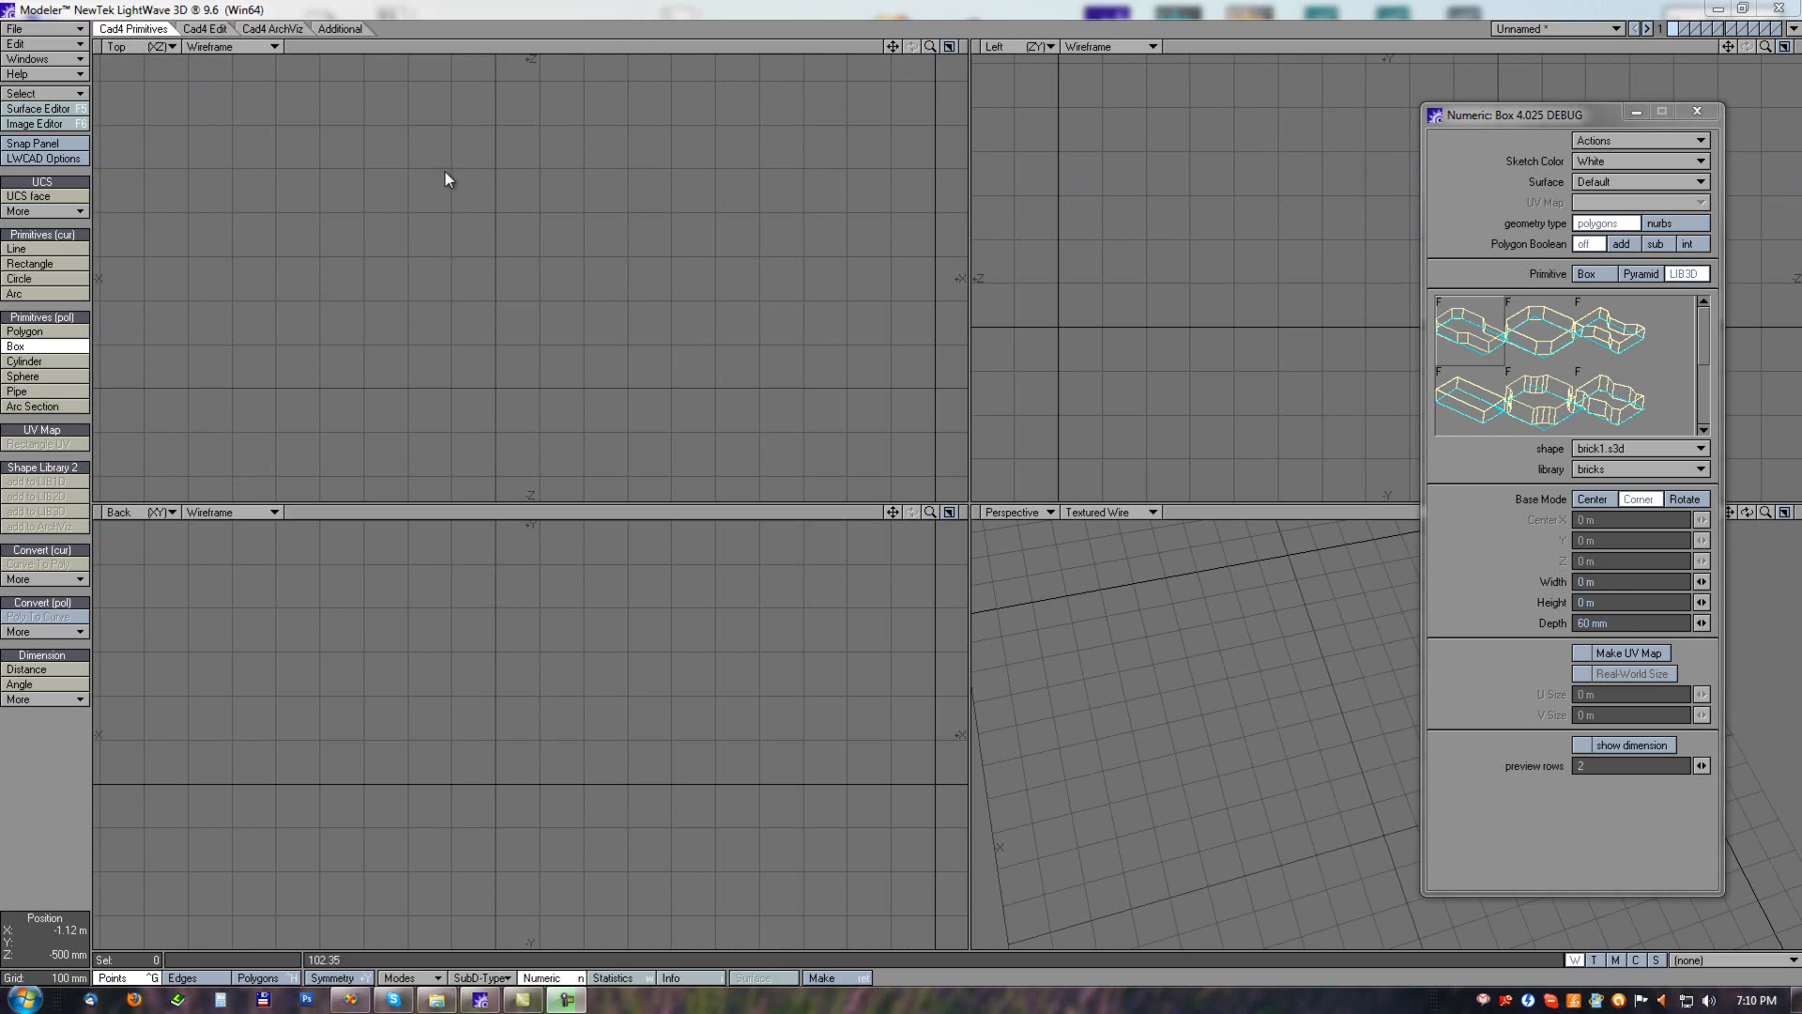
drag(418, 170, 561, 391)
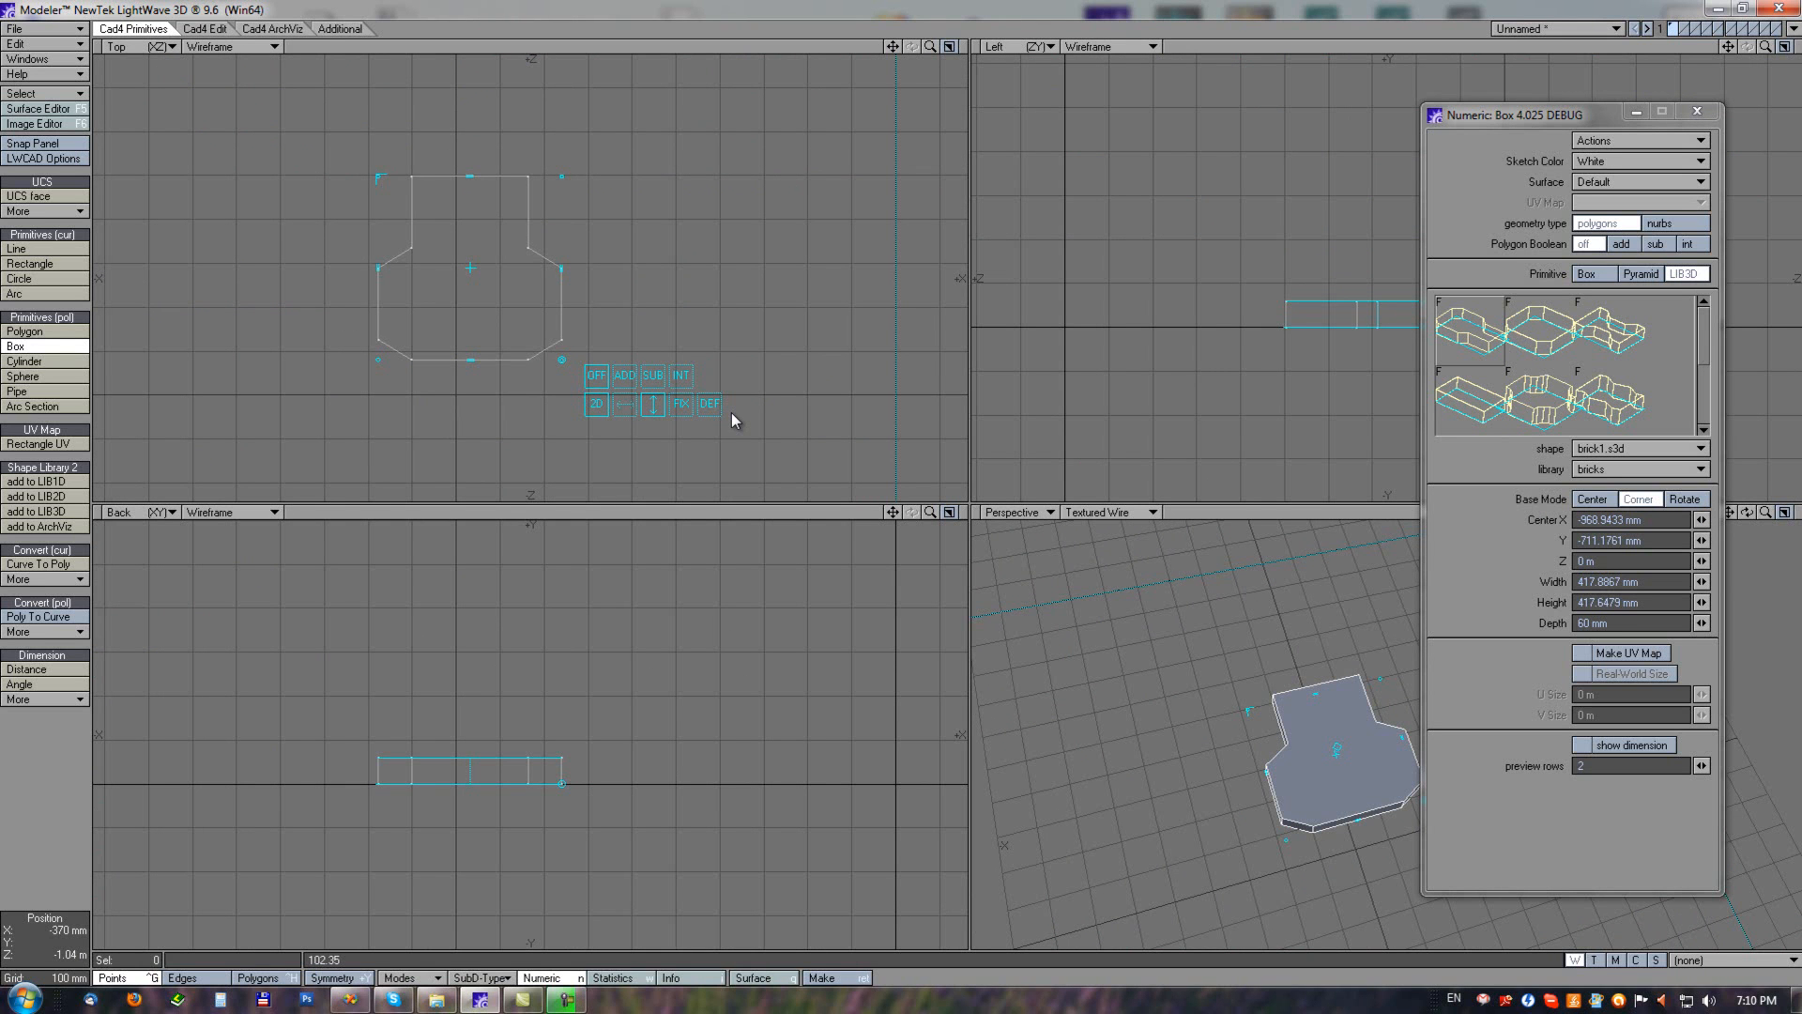
Switch the brick's orientation to horizontal and back to vertical, twice.
click(626, 403)
click(651, 404)
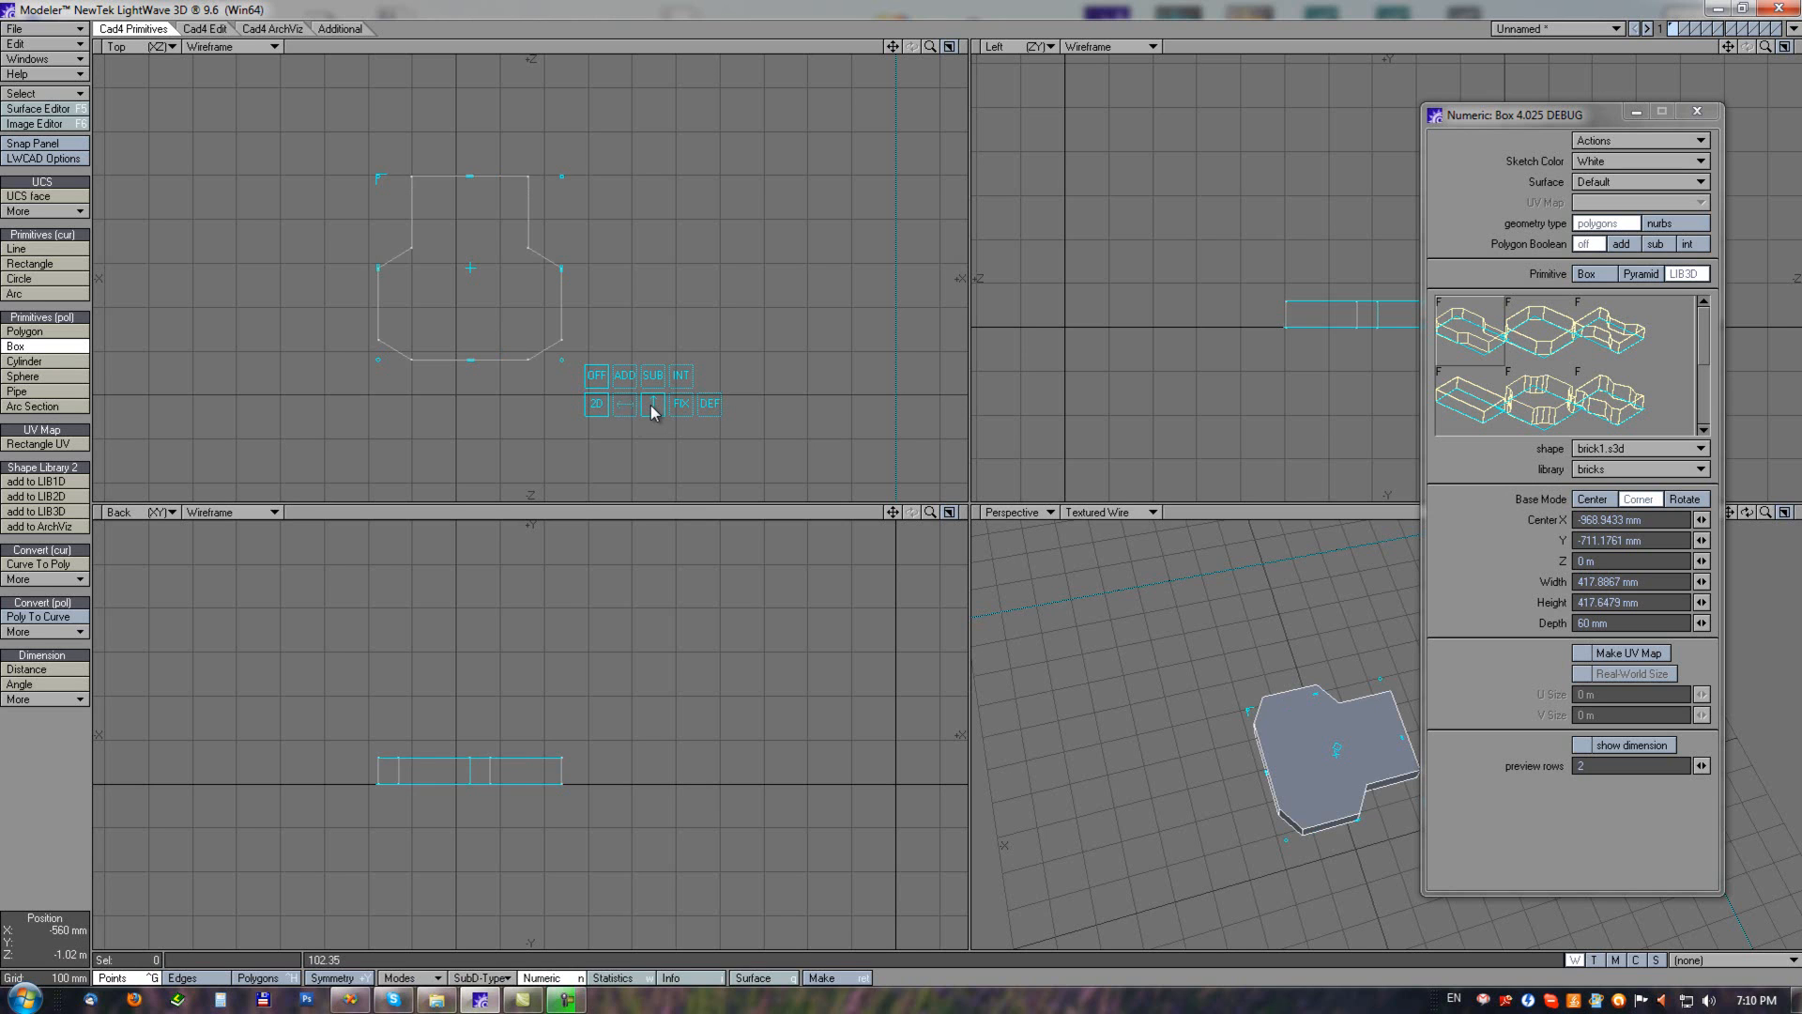
click(621, 404)
click(657, 404)
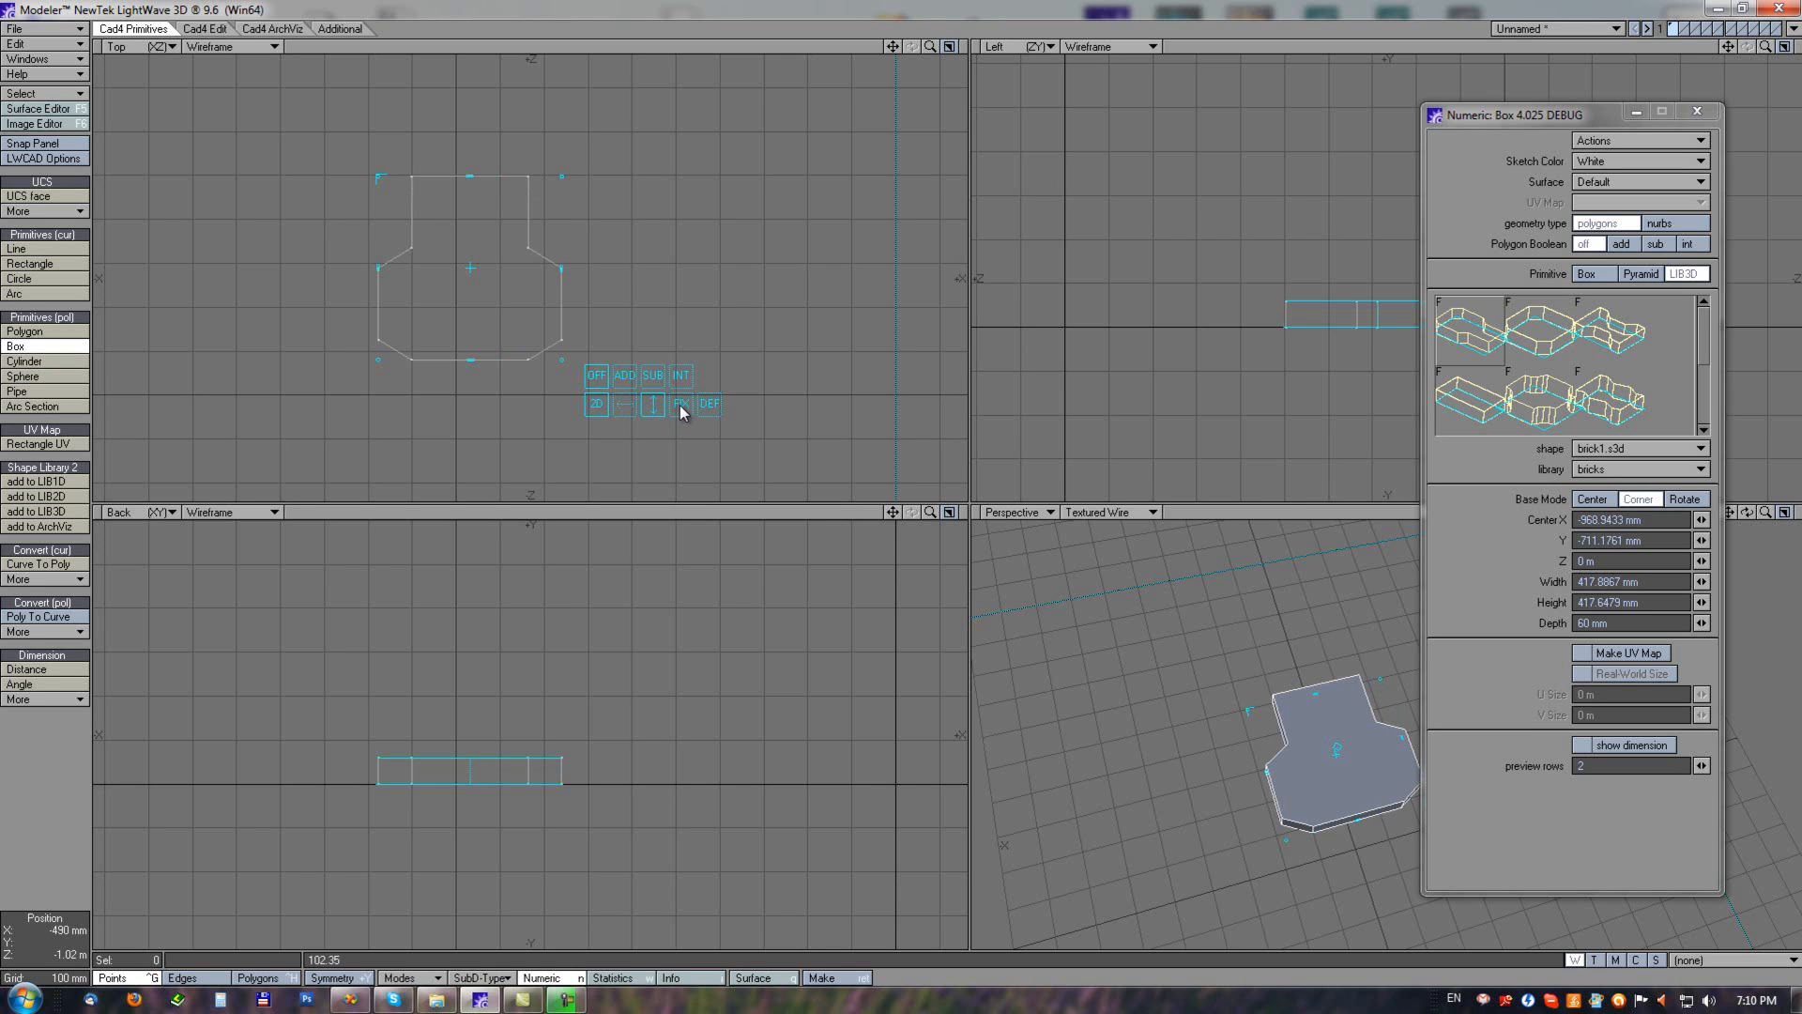
Fix the brick's size and move it by its corners to about X -989 mm, Y -719 mm.
click(679, 404)
drag(565, 359, 549, 393)
drag(551, 207, 553, 179)
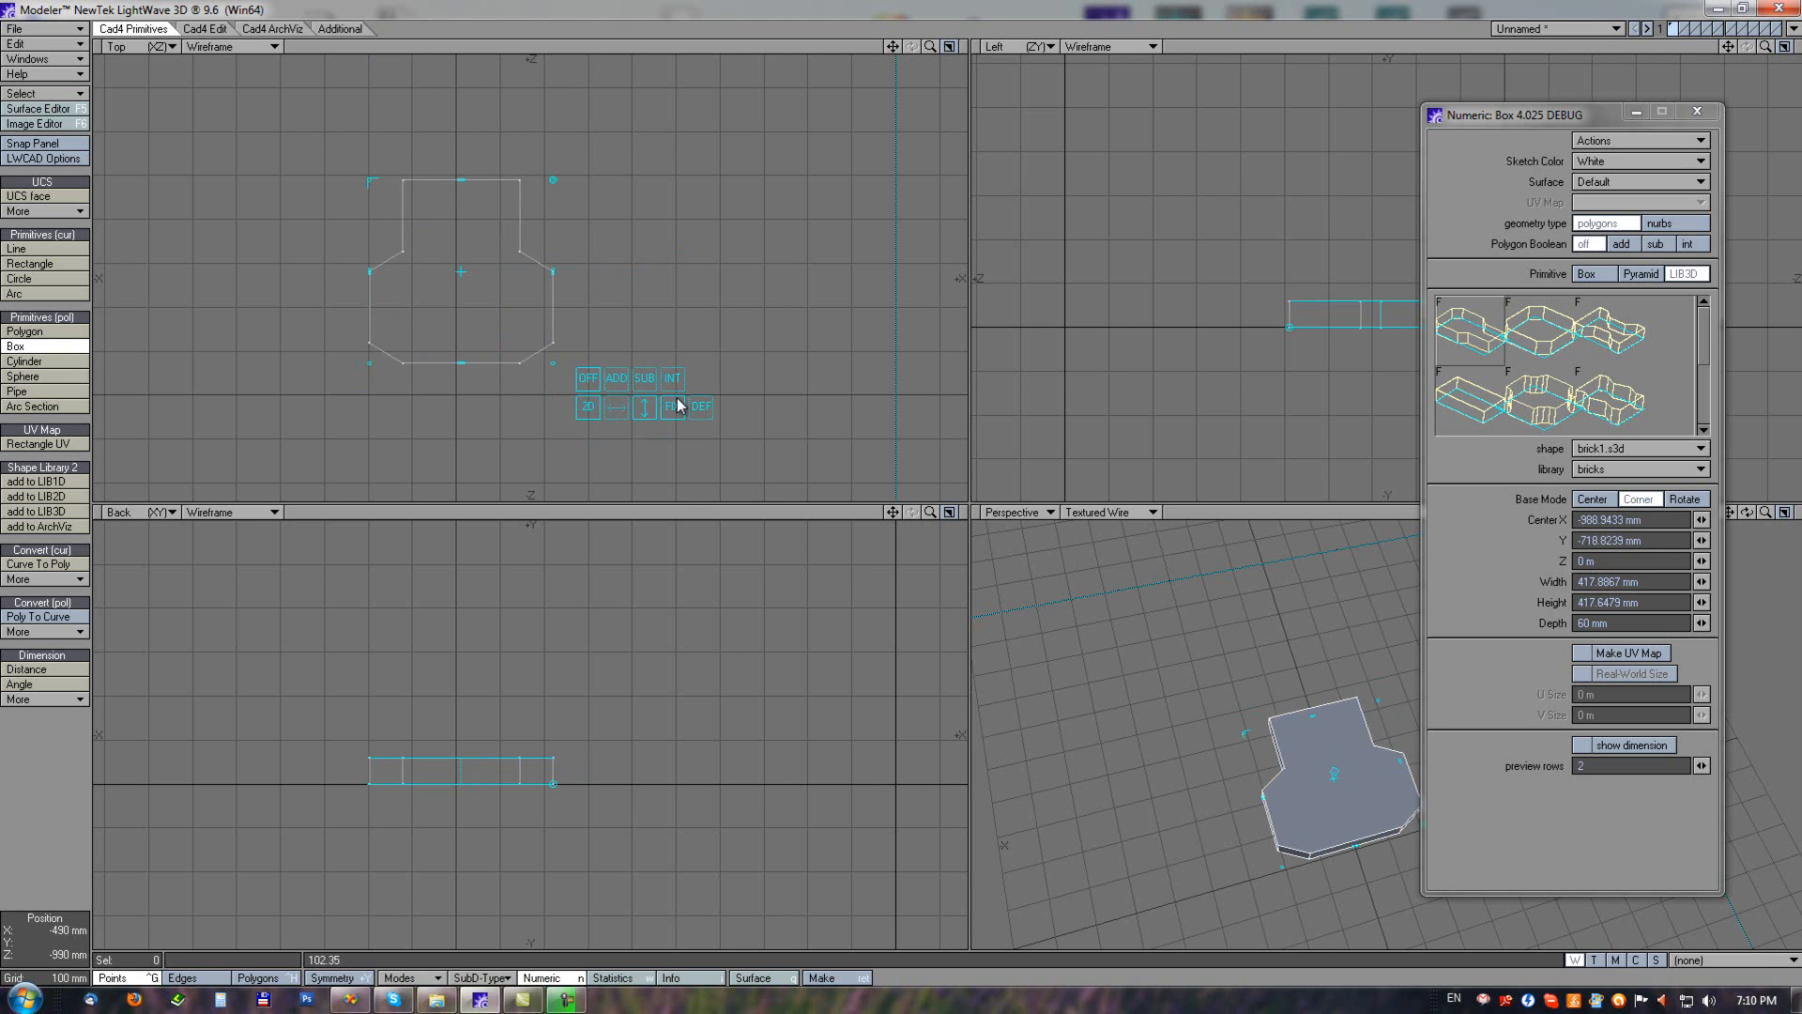
Apply the brick's default size of 220 by 360 mm and stretch it by a corner to about 293 by 370 mm.
click(702, 407)
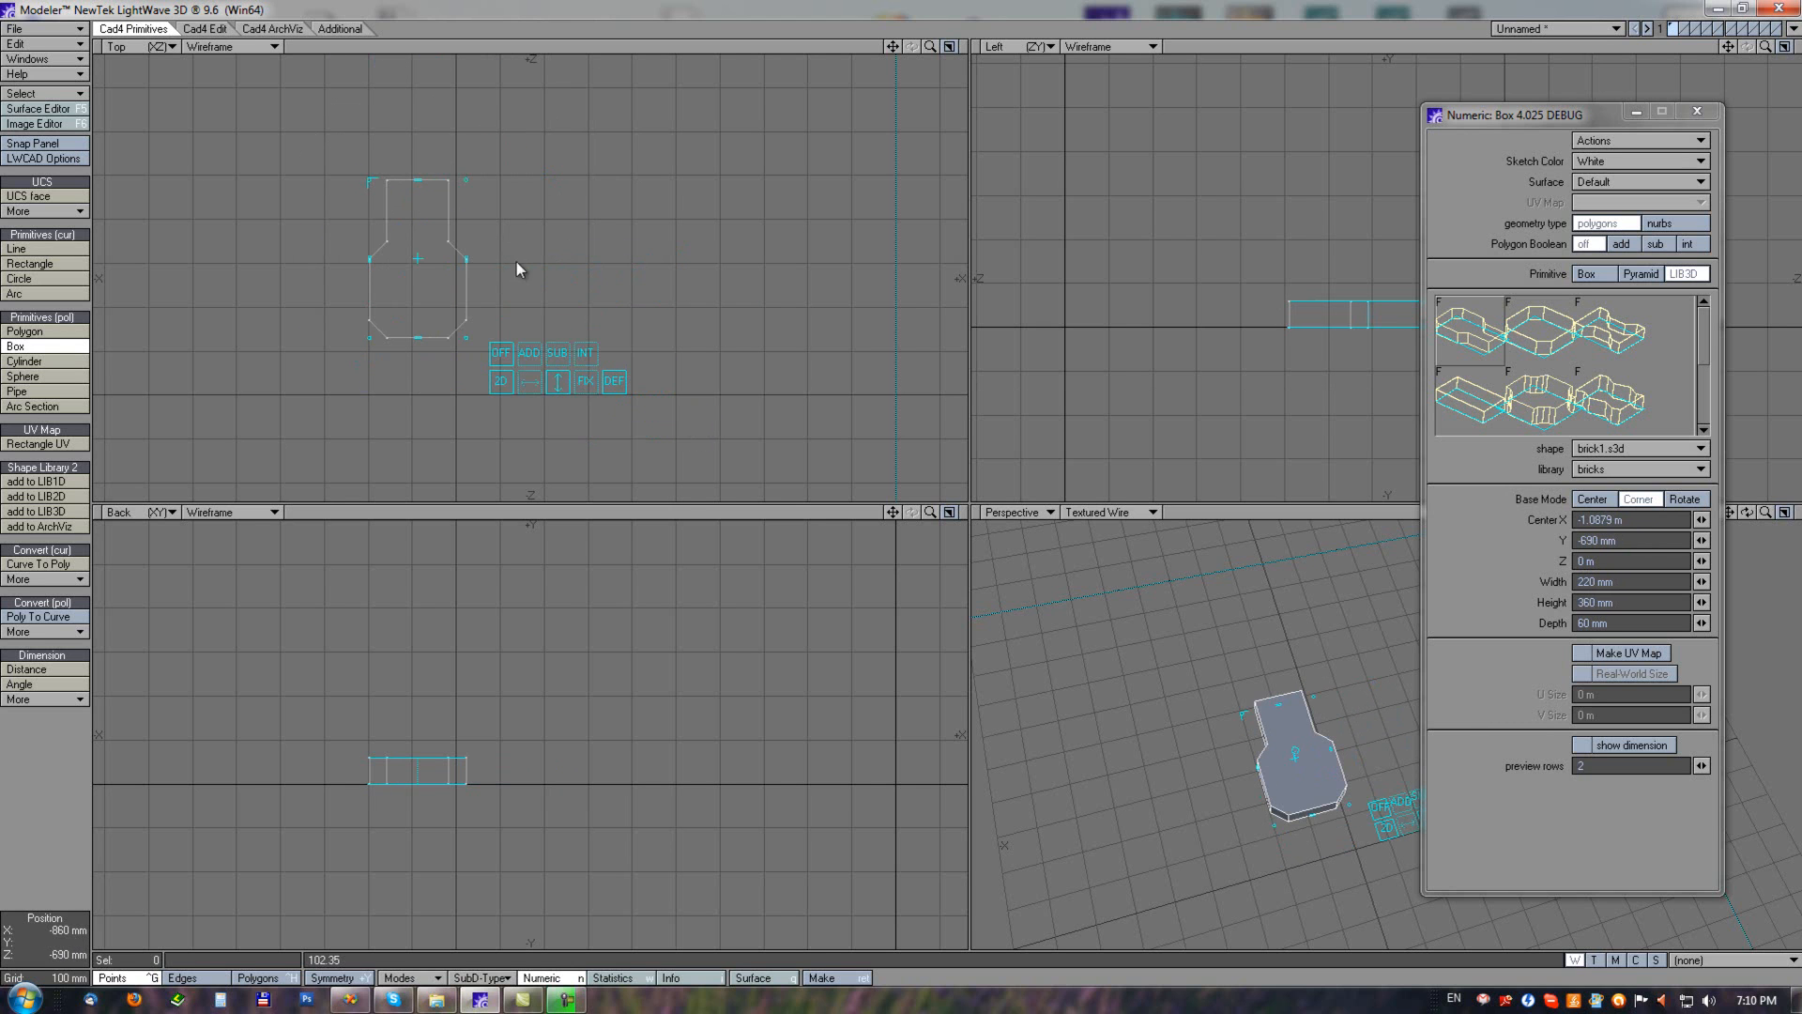
scroll(477, 250, up, 3)
alt+drag(437, 303, 508, 283)
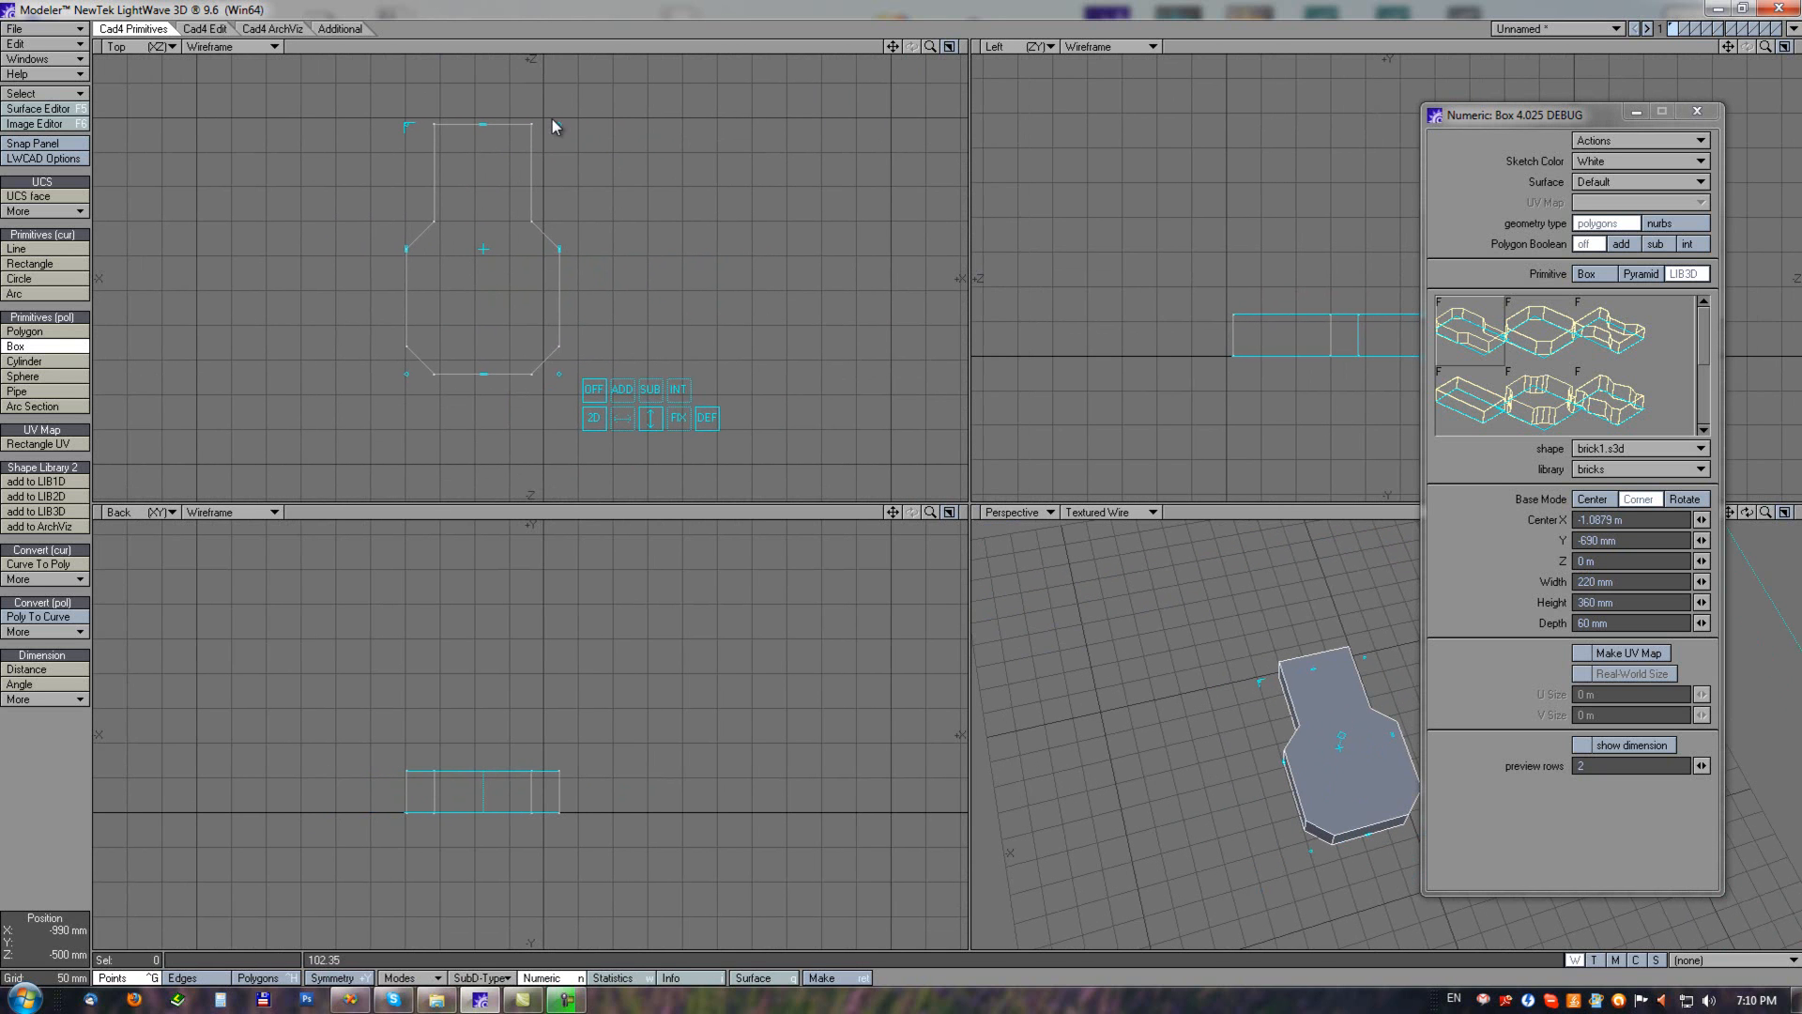
drag(550, 132, 602, 125)
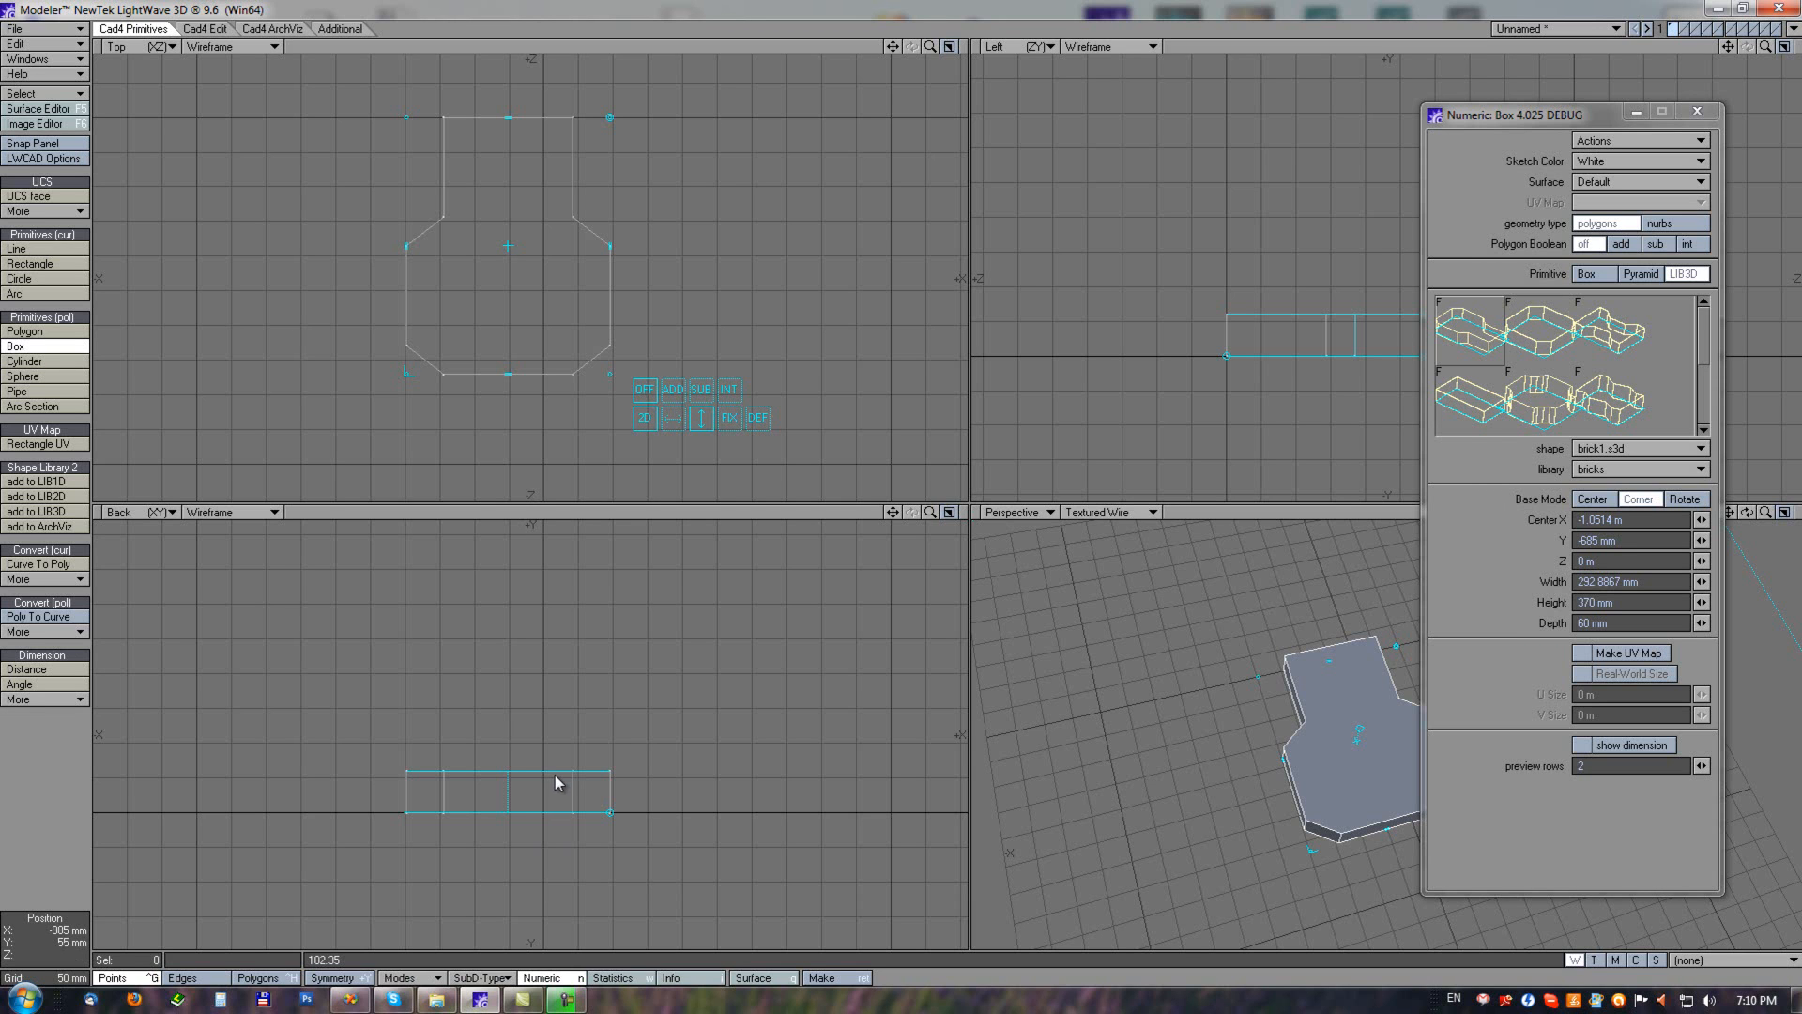
Set the brick to 2D with a base of about 273 by 355 mm, and pull its depth up again.
click(643, 423)
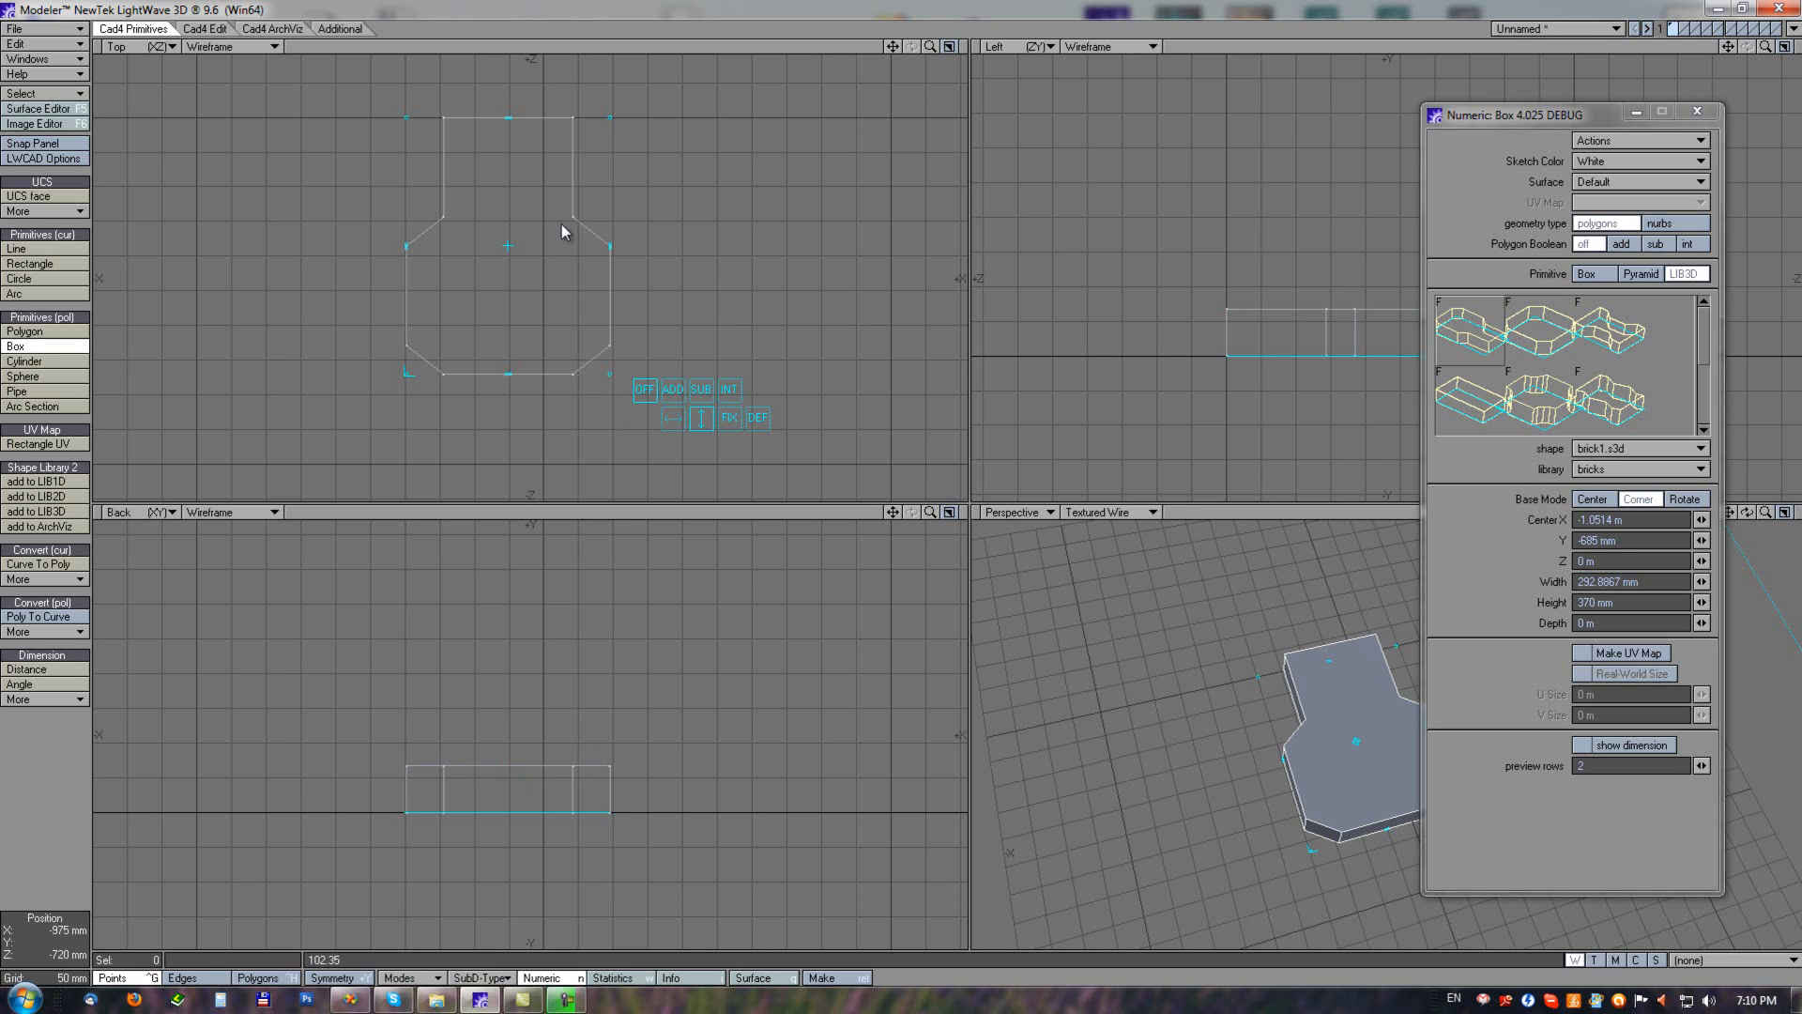
drag(523, 290, 596, 363)
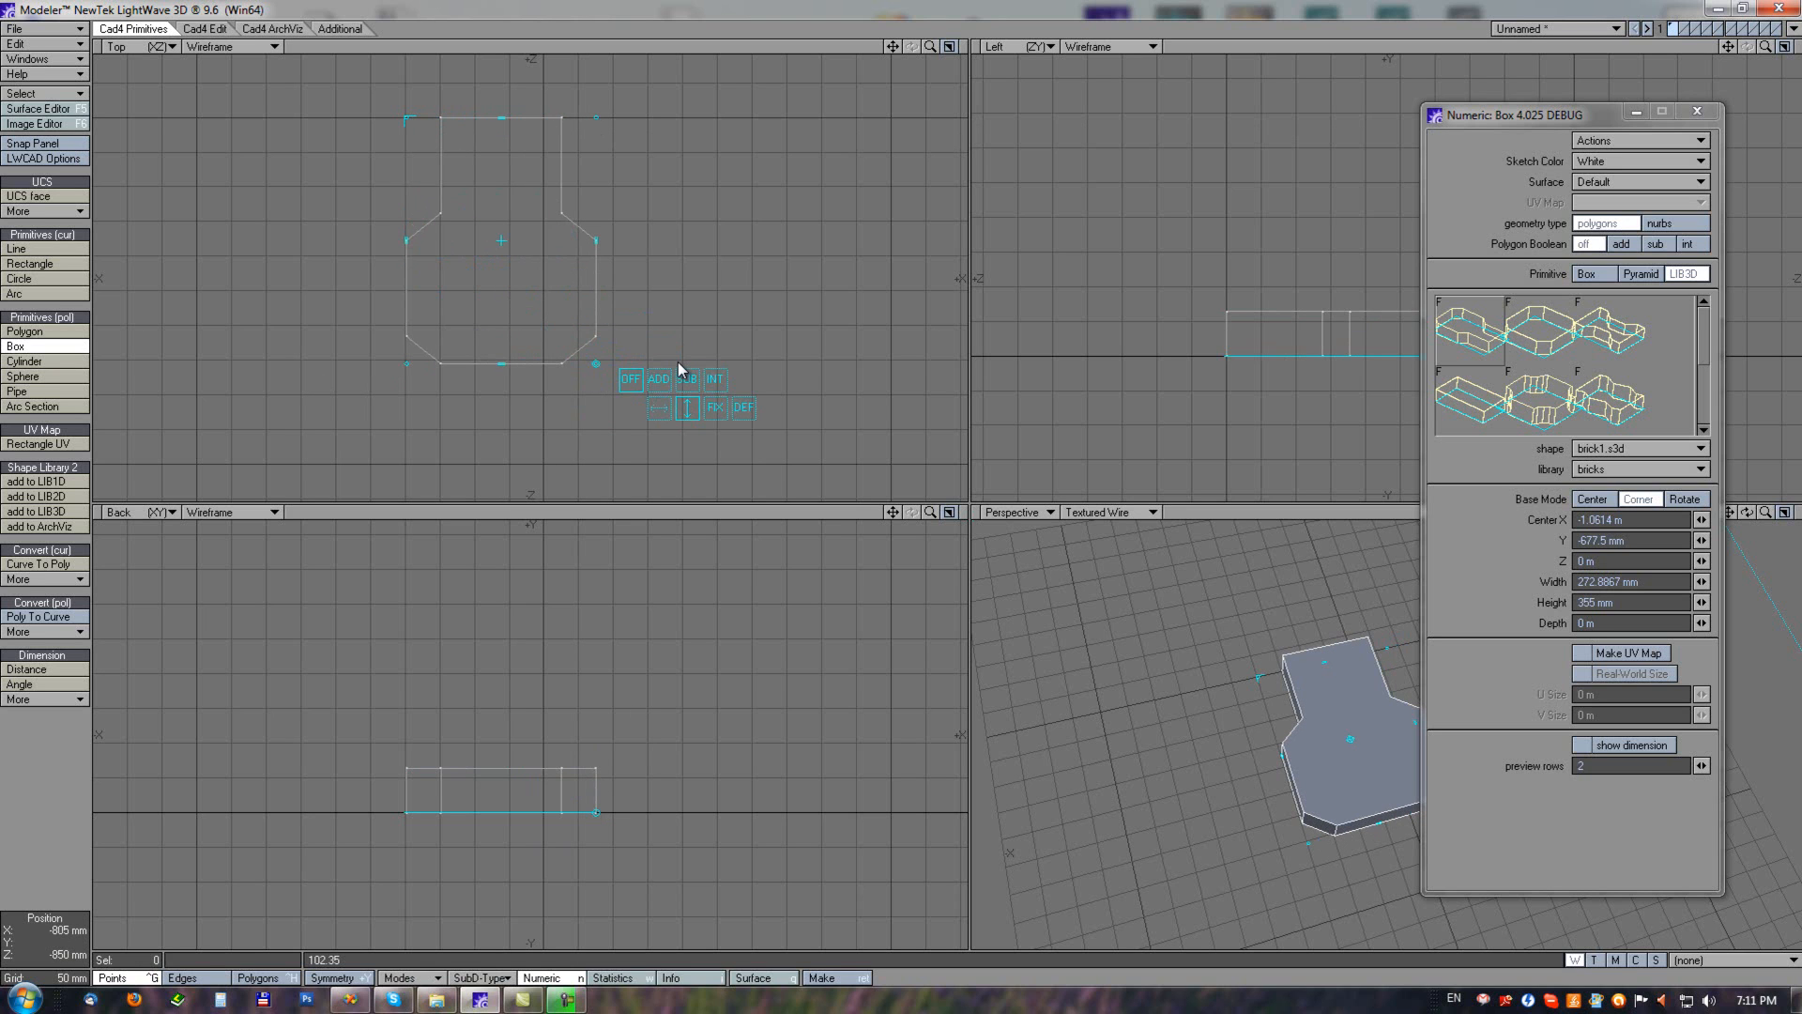
mouse_move(527, 713)
mouse_down()
mouse_move(523, 608)
mouse_move(527, 730)
mouse_move(530, 695)
mouse_up()
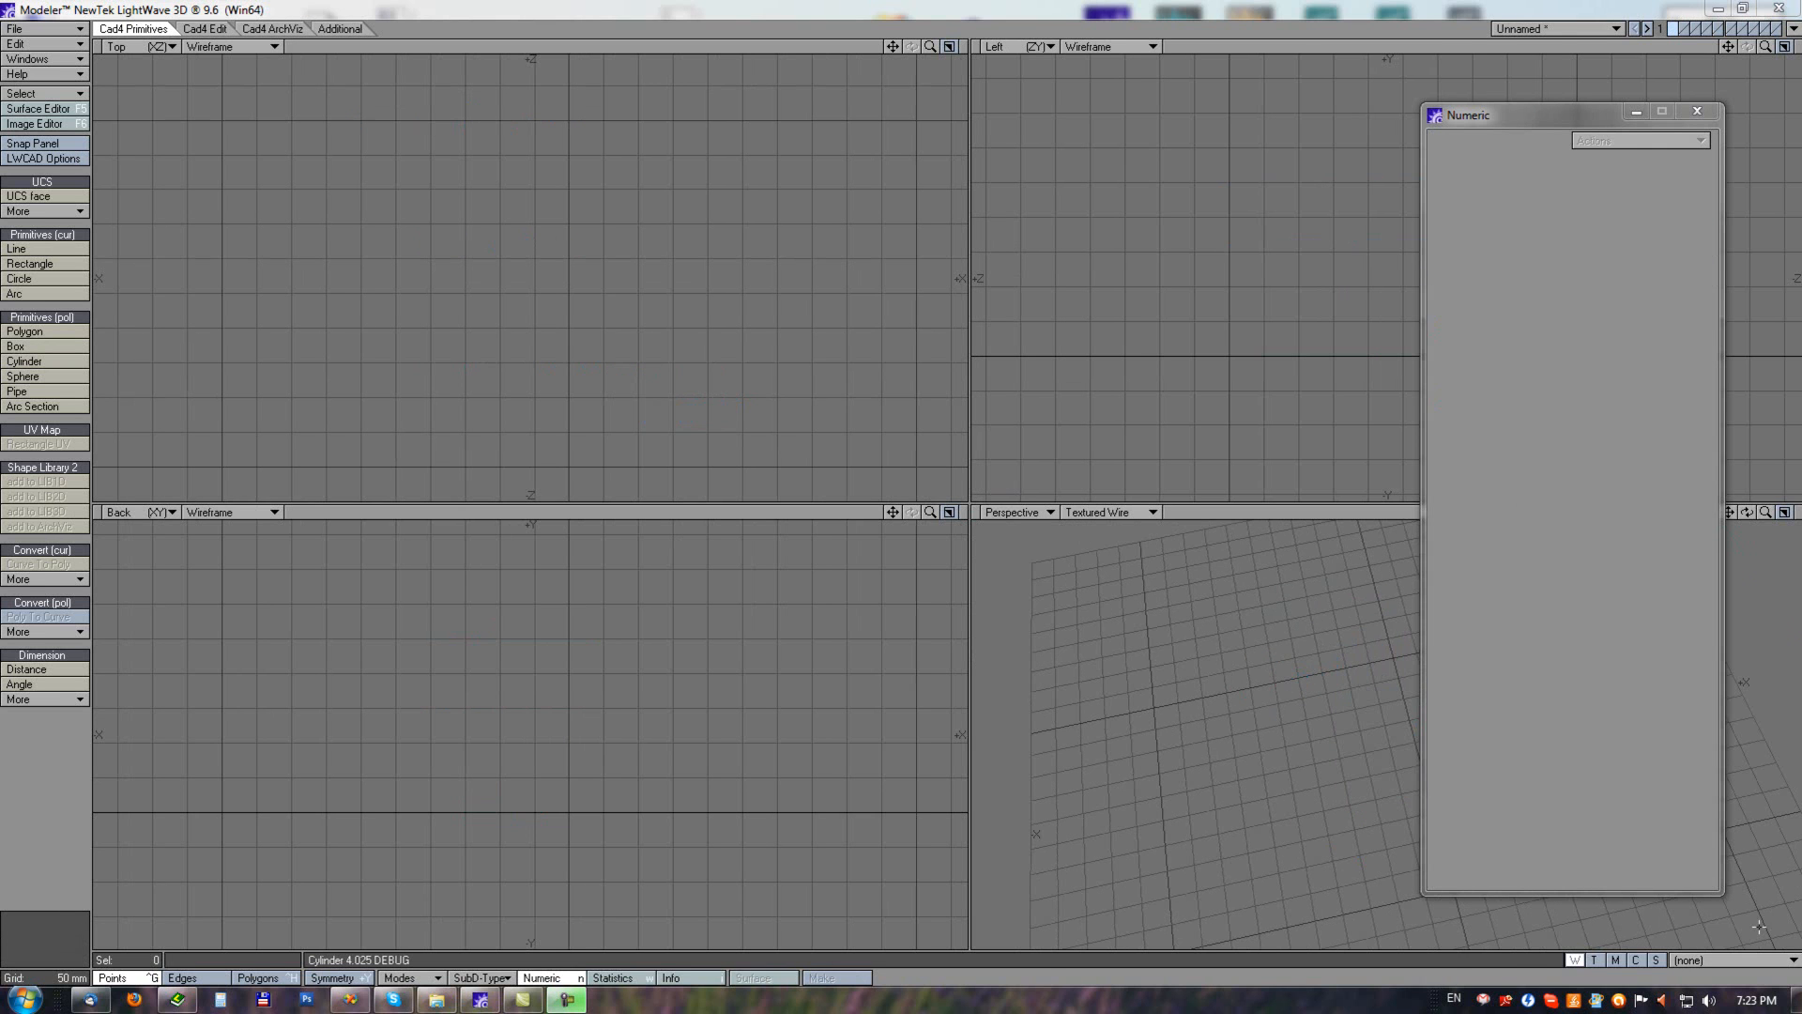
Draw a cylinder in Radius base mode with a radius of about 139 mm and a depth of 225 mm.
click(20, 363)
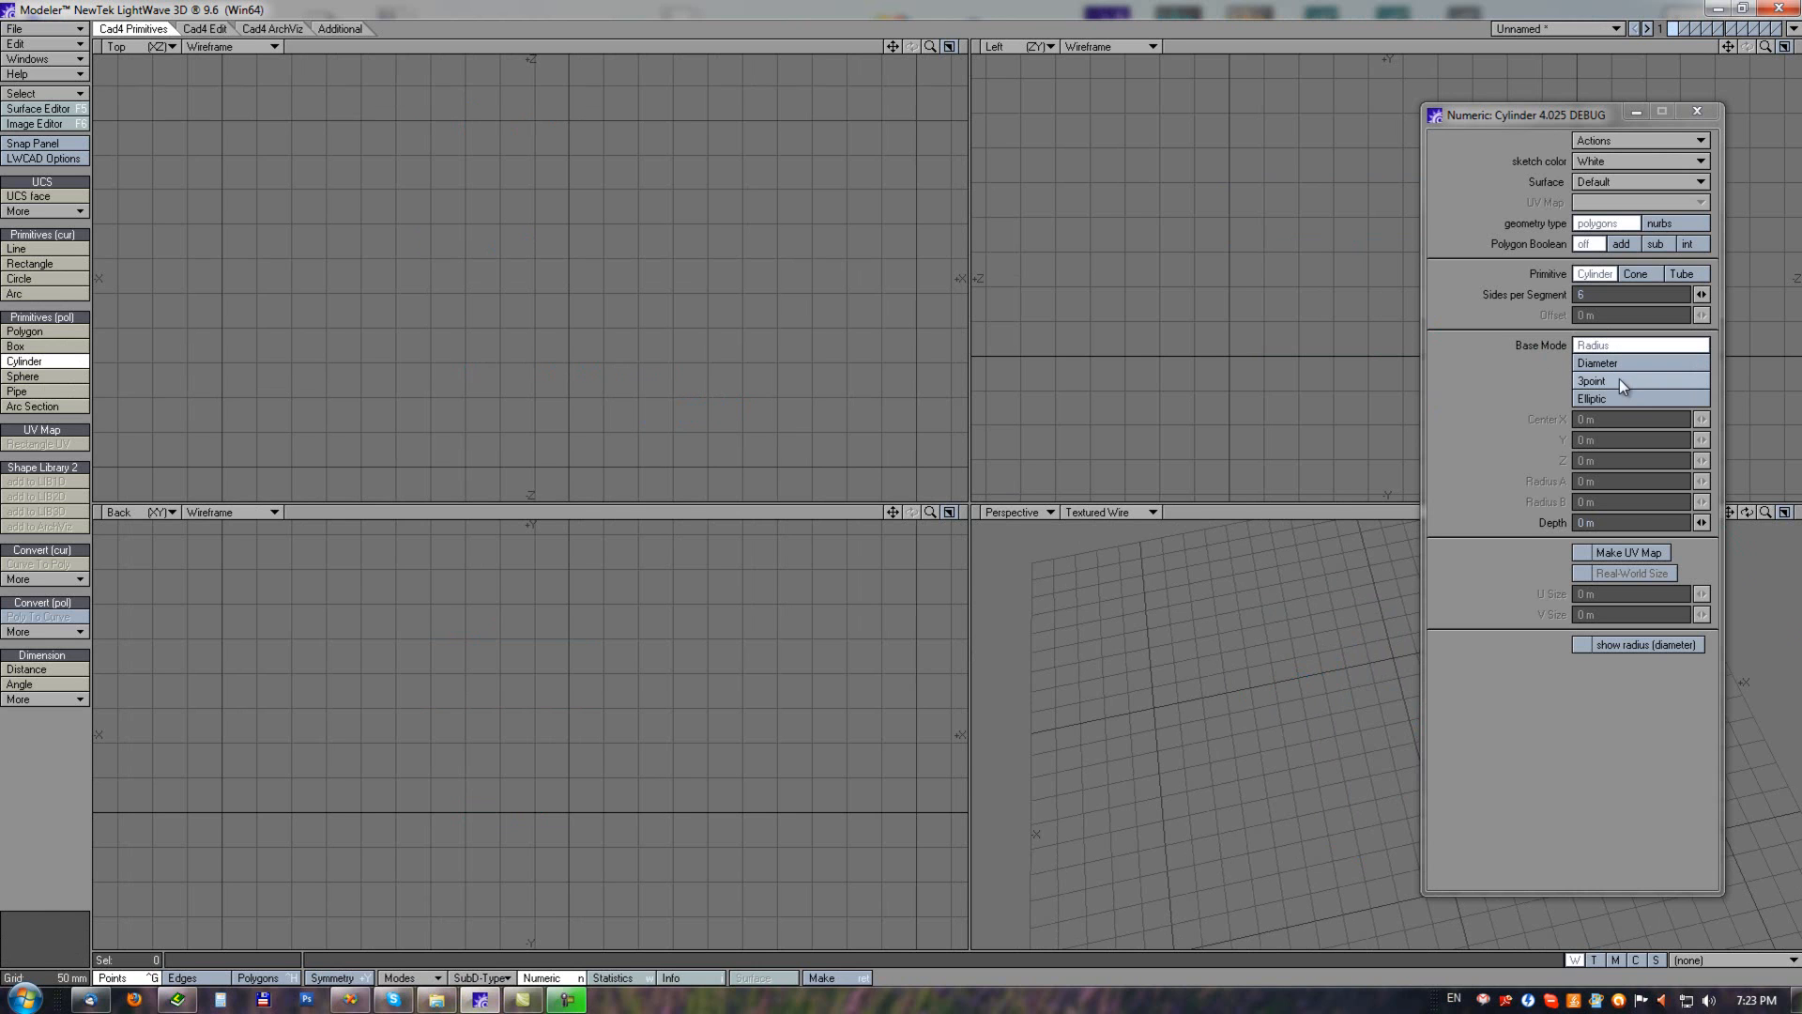
mouse_move(507, 276)
mouse_down()
mouse_move(607, 341)
mouse_move(589, 326)
mouse_up()
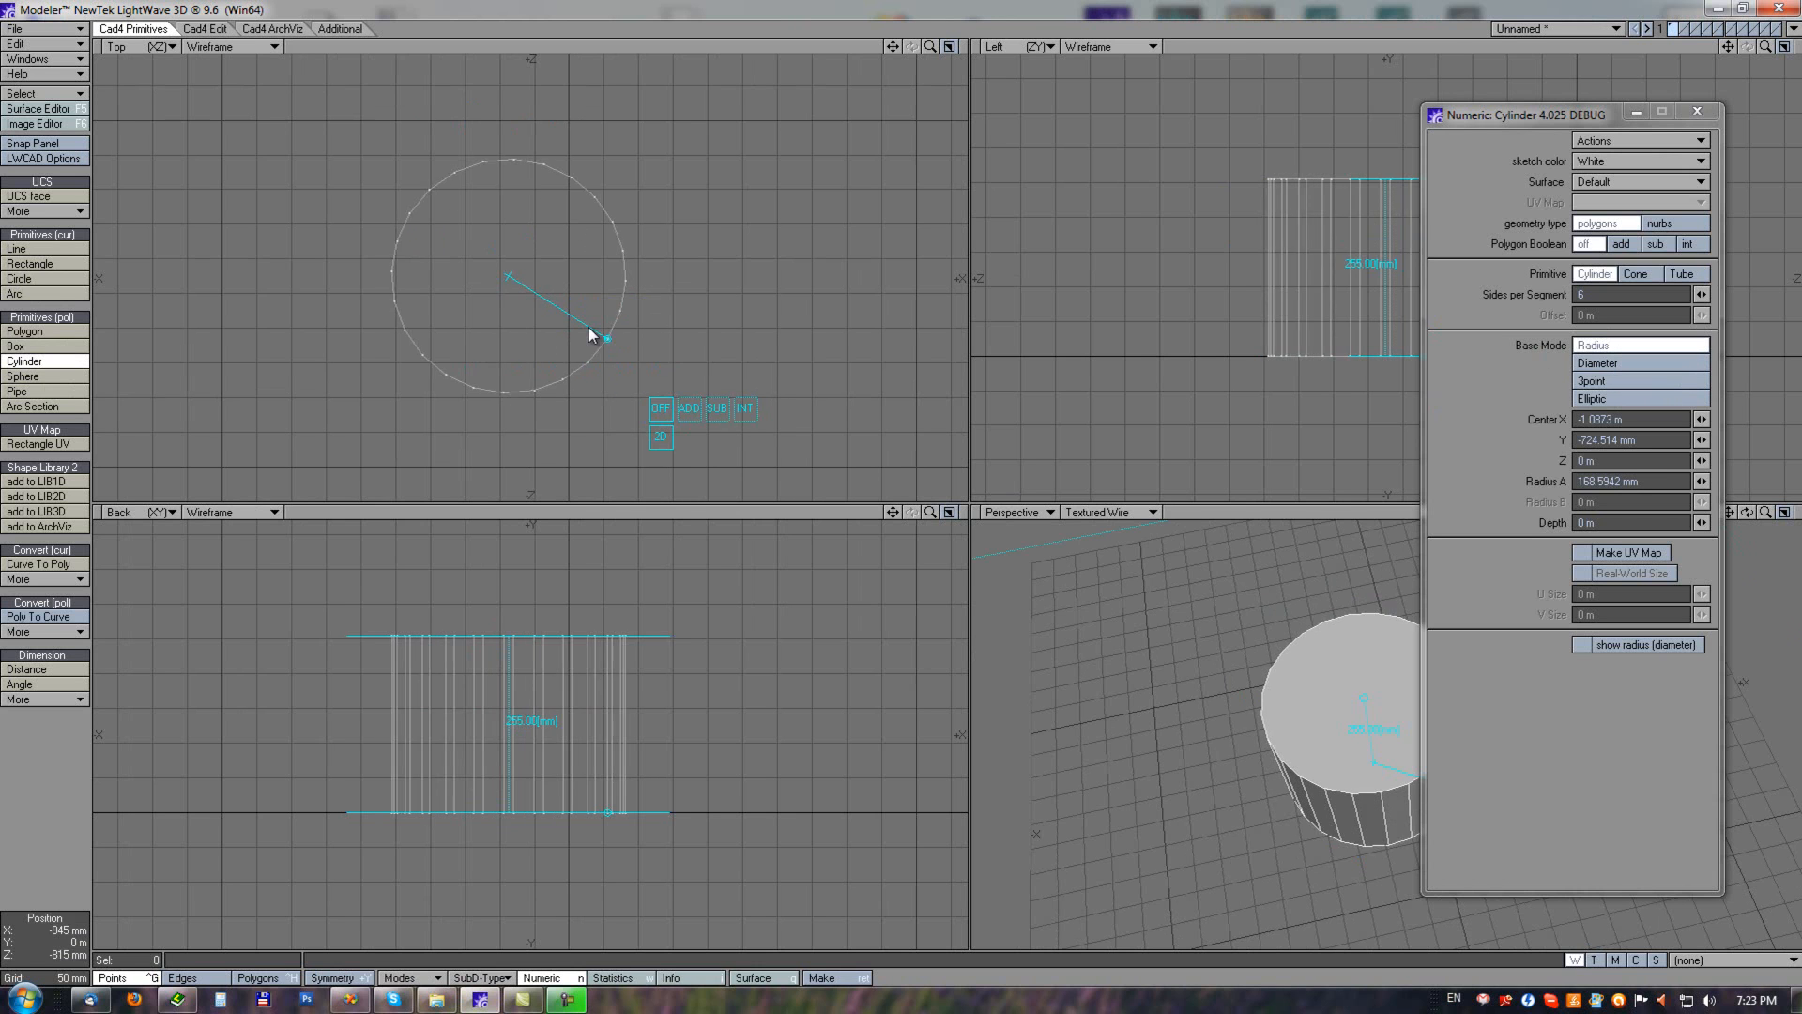
mouse_move(526, 644)
mouse_down()
mouse_move(548, 580)
mouse_move(535, 656)
mouse_up()
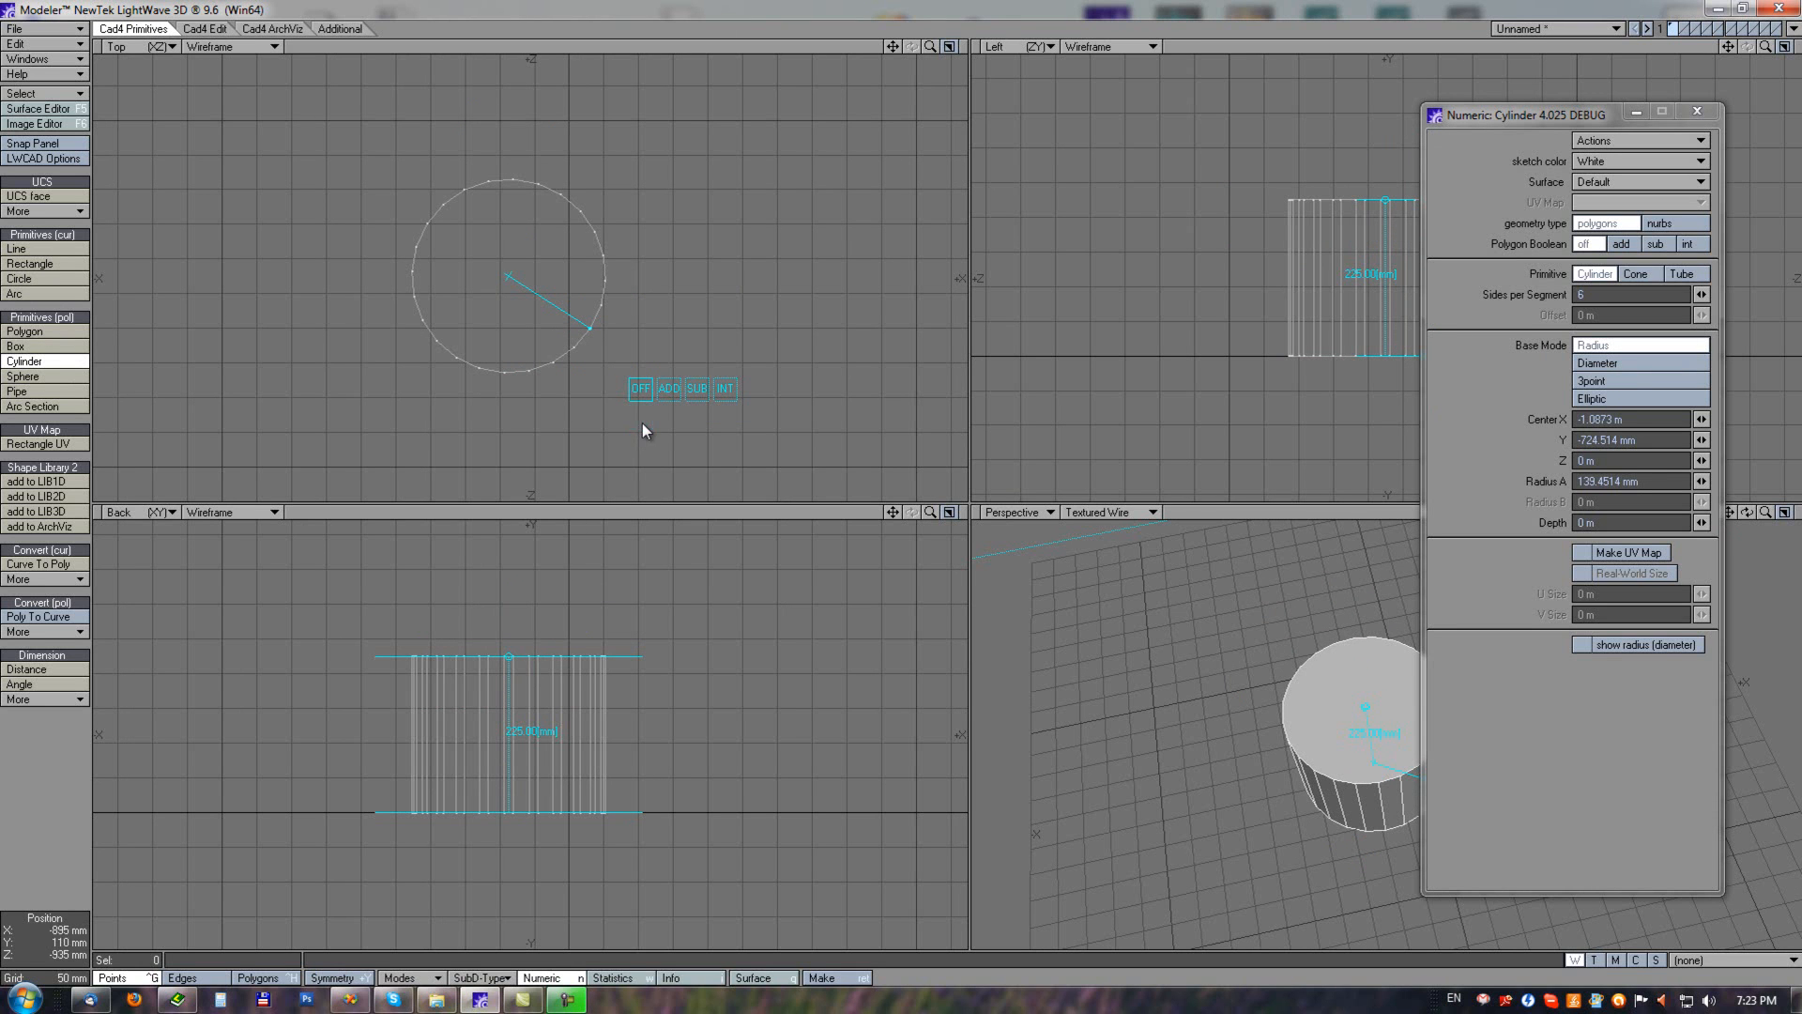
Flatten the cylinder to 2D and pull it up again to a depth of 230 mm.
click(641, 419)
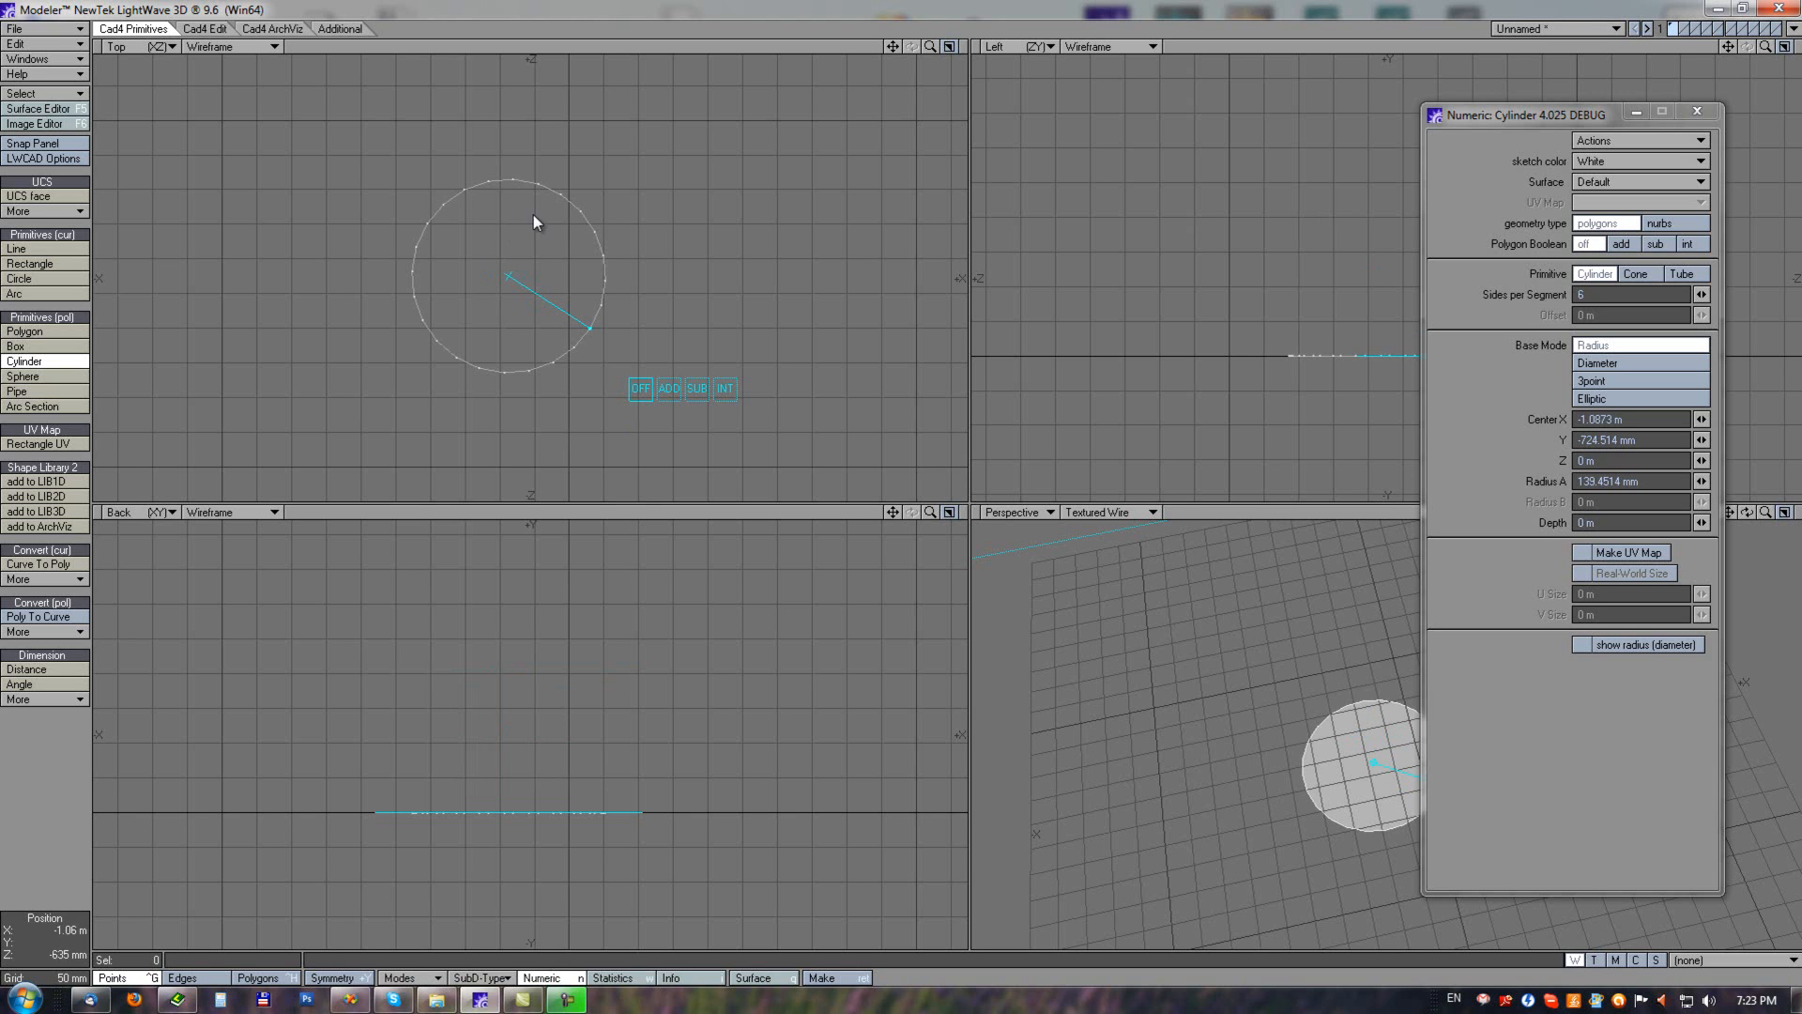
drag(475, 725, 543, 655)
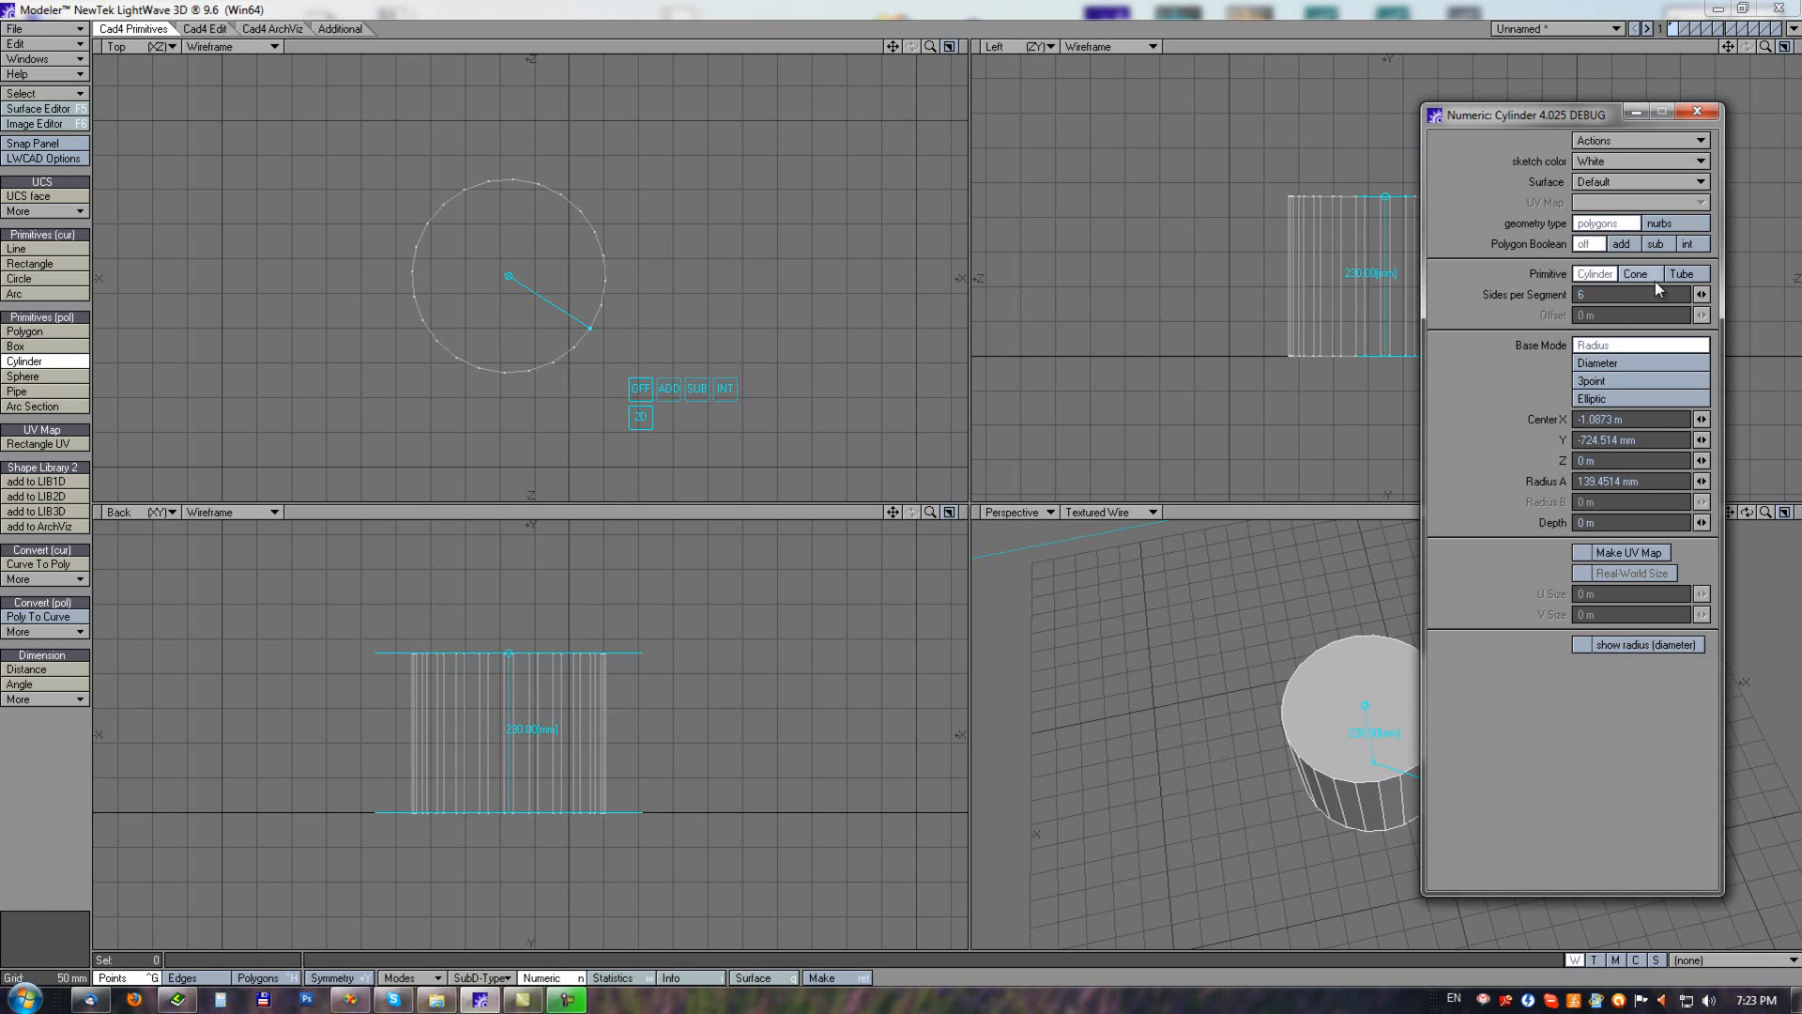
Cycle the primitive through Cone and Tube back to Cylinder, and set its sides per segment to 7.
drag(1554, 117, 1601, 107)
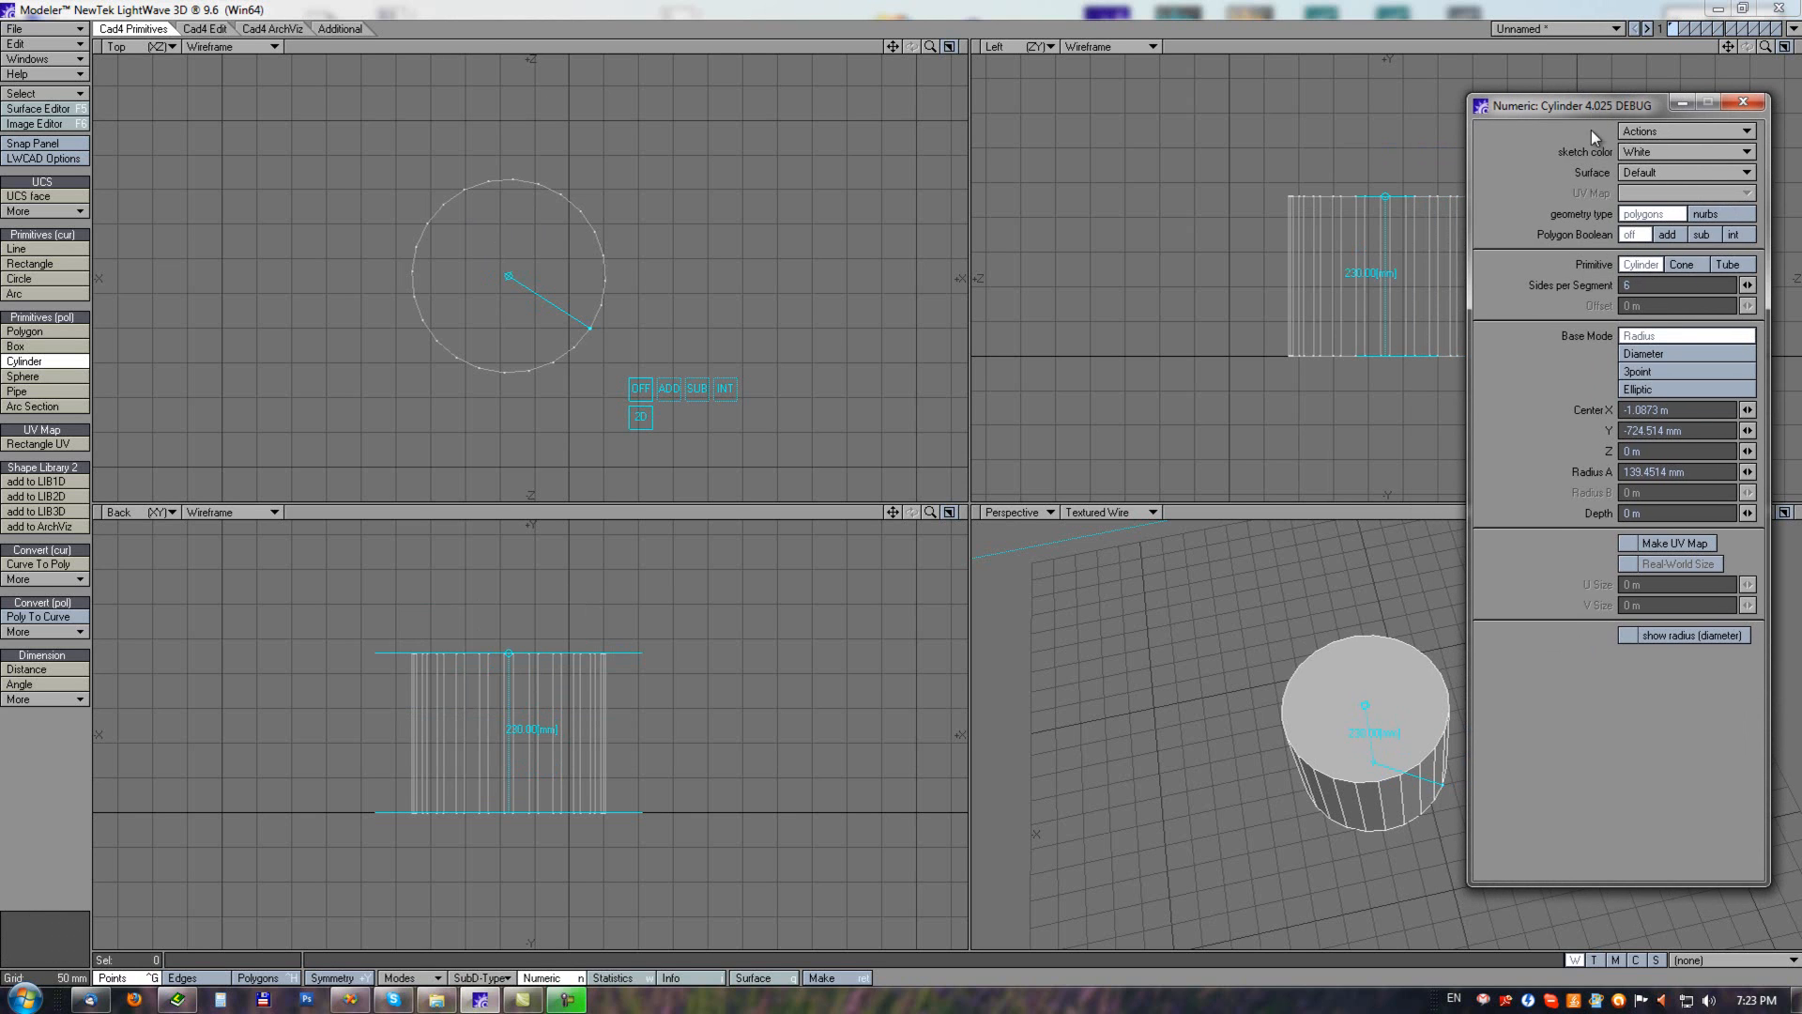
click(1681, 264)
alt+drag(1382, 763, 1254, 745)
ctrl+alt+drag(1254, 745, 1272, 747)
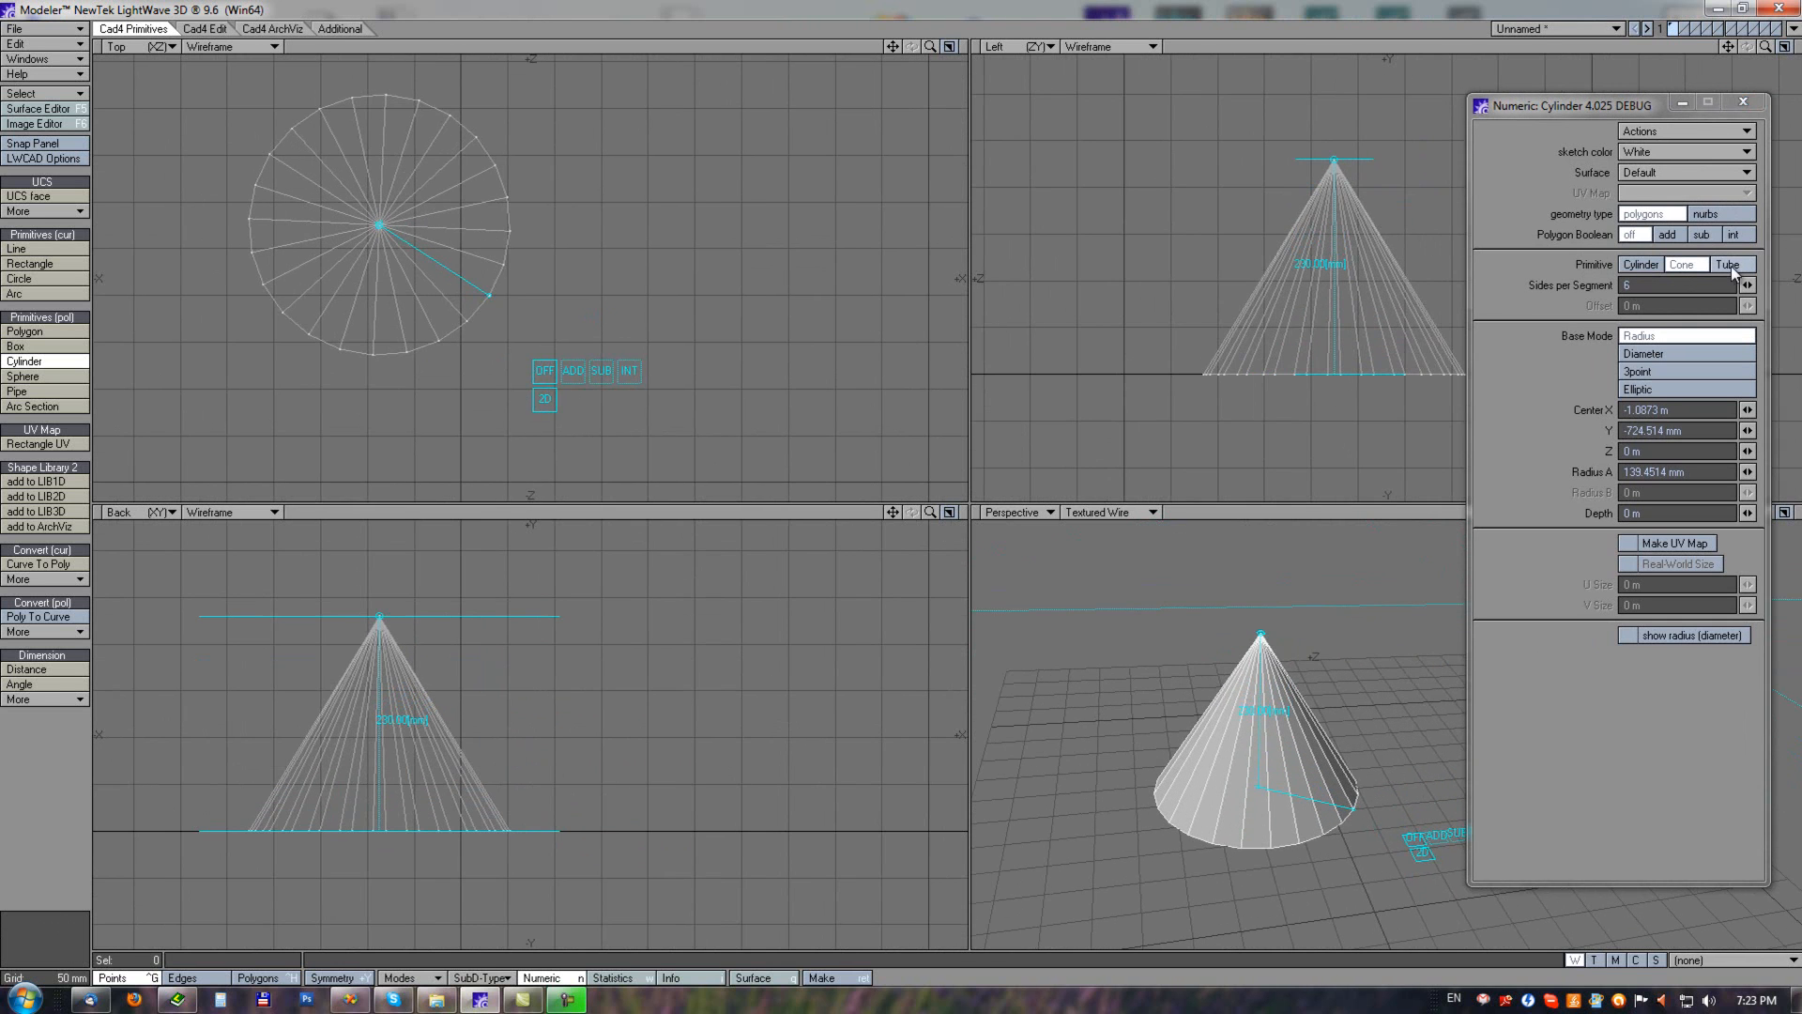
click(1729, 264)
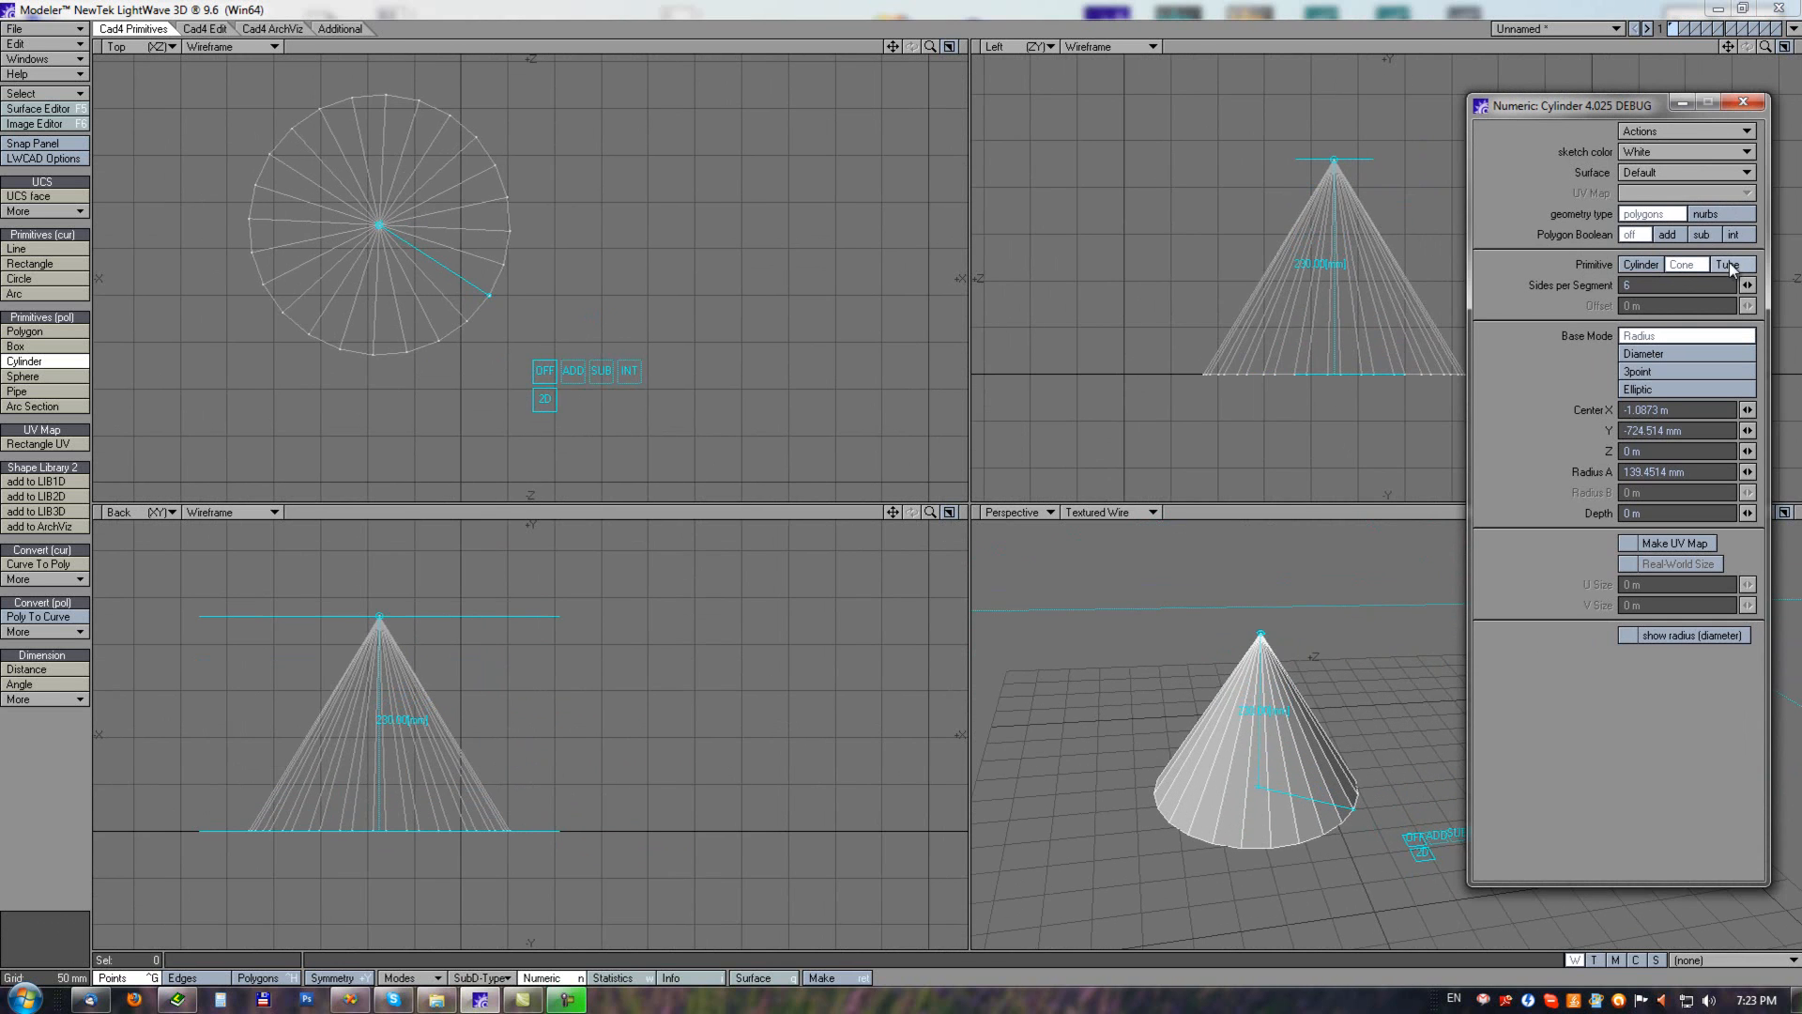
click(1642, 264)
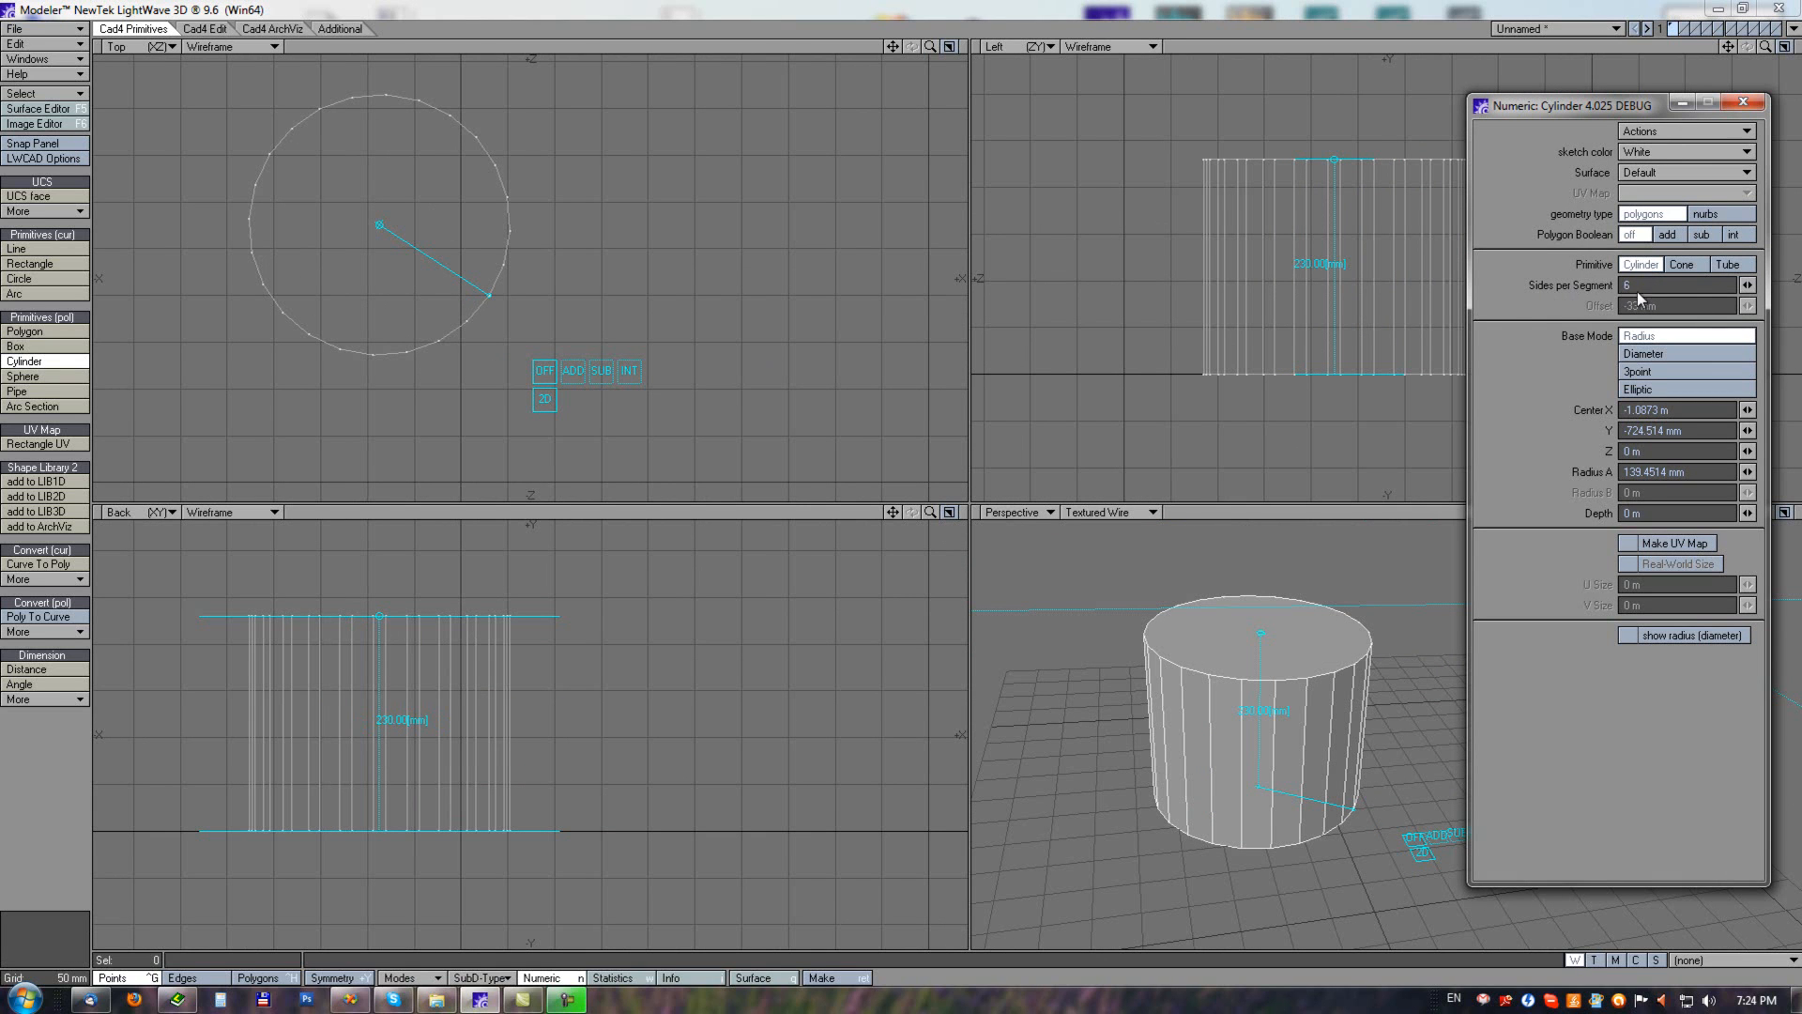
drag(1748, 284, 161, 392)
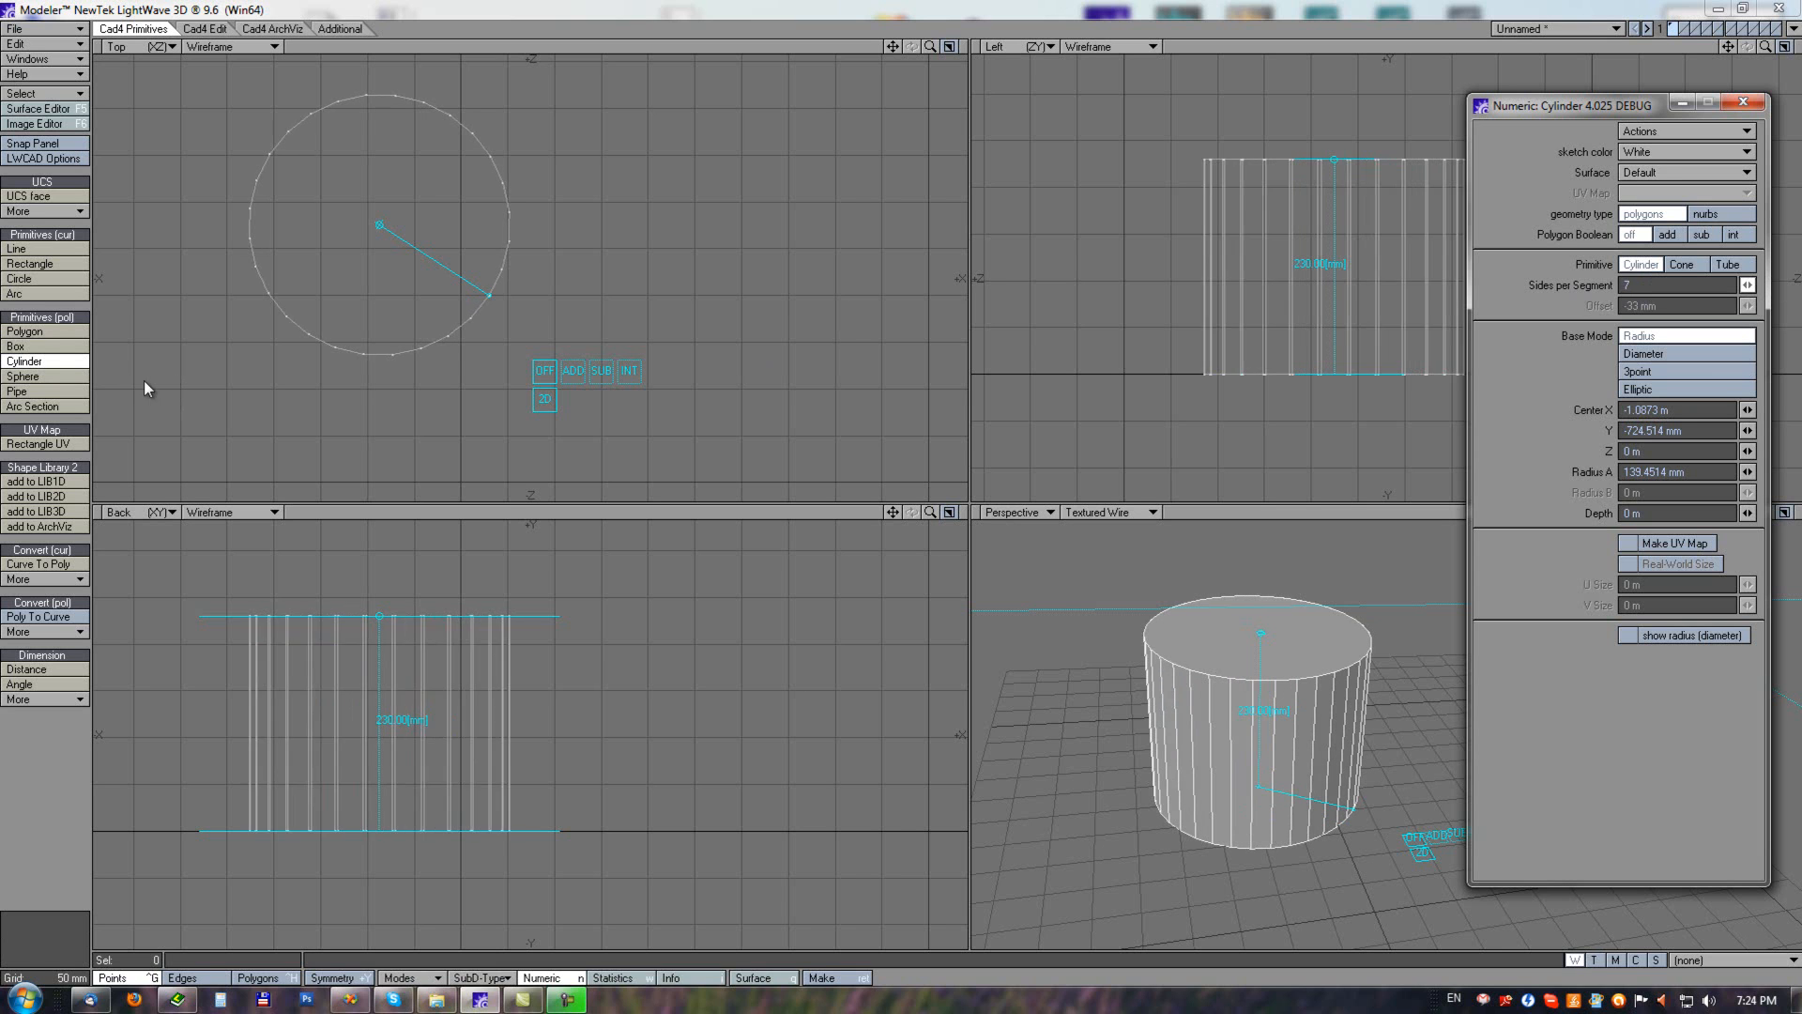
Change the cylinder to the Tube primitive and adjust its wall offset.
click(1728, 264)
drag(1748, 306, 153, 398)
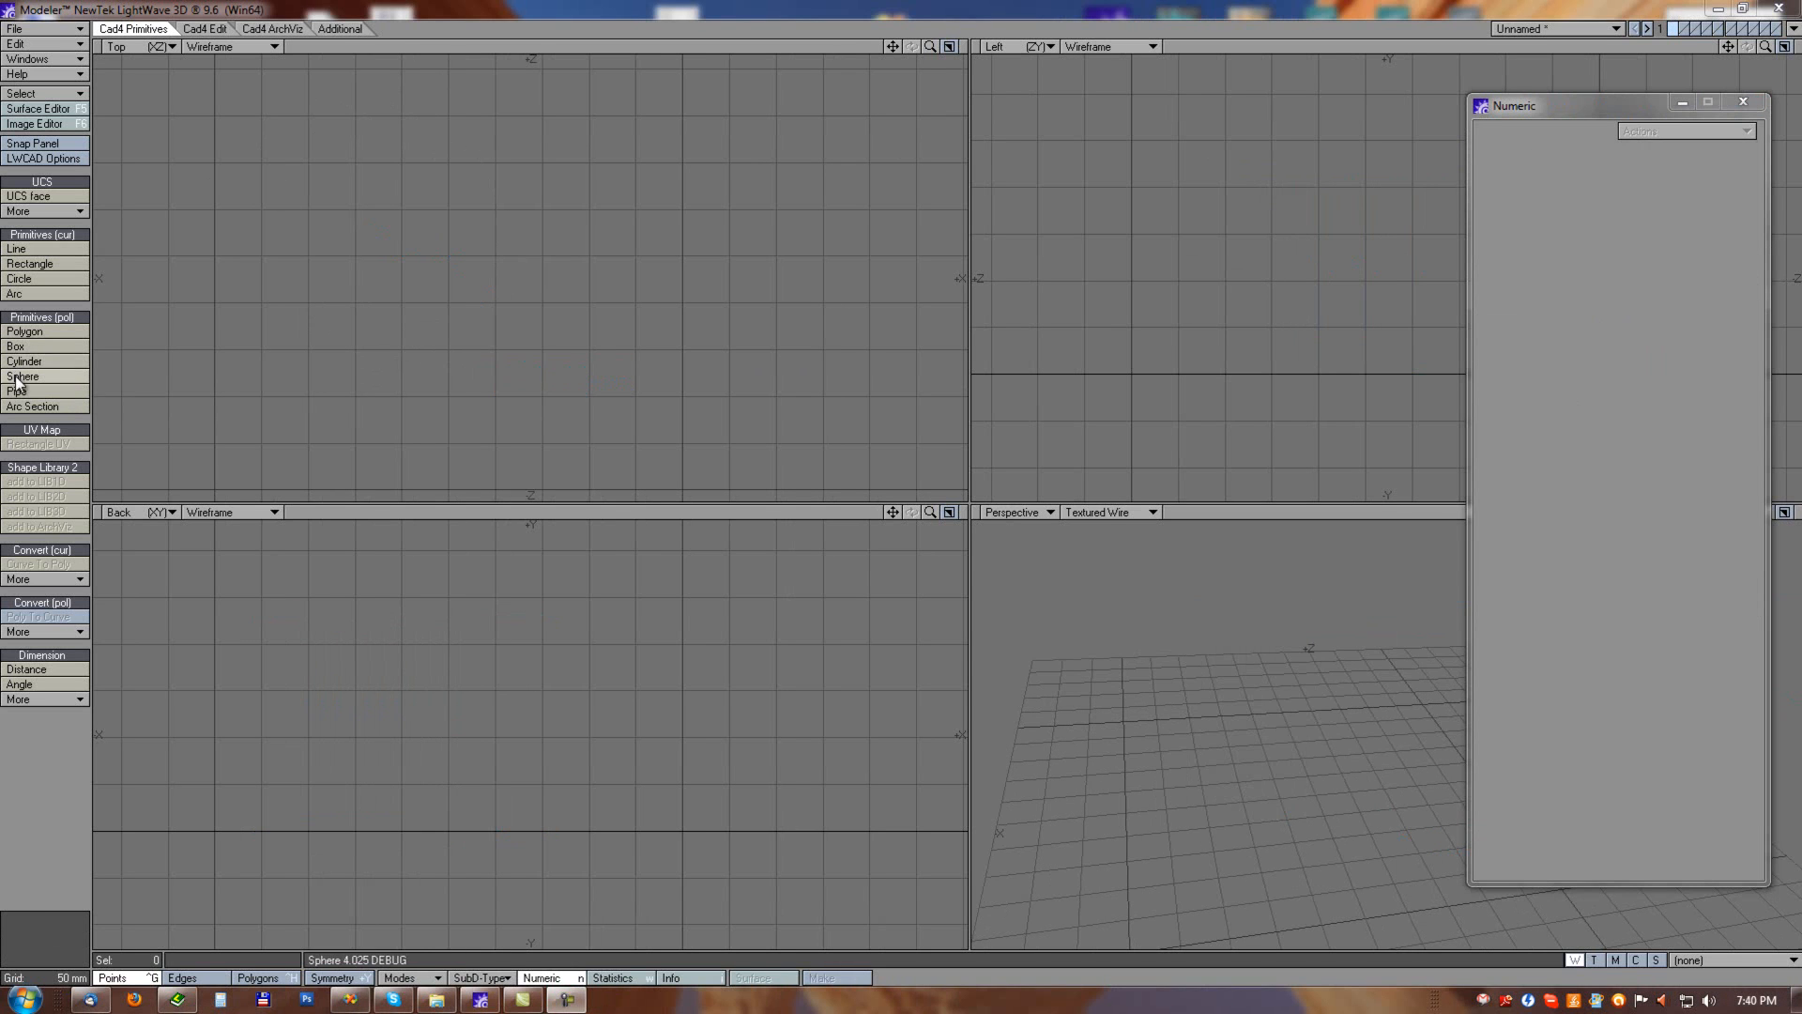
Draw a sphere in Radius base mode, recentre it at X -705 mm, Y -770 mm, and enlarge it to a 145 mm radius.
click(23, 376)
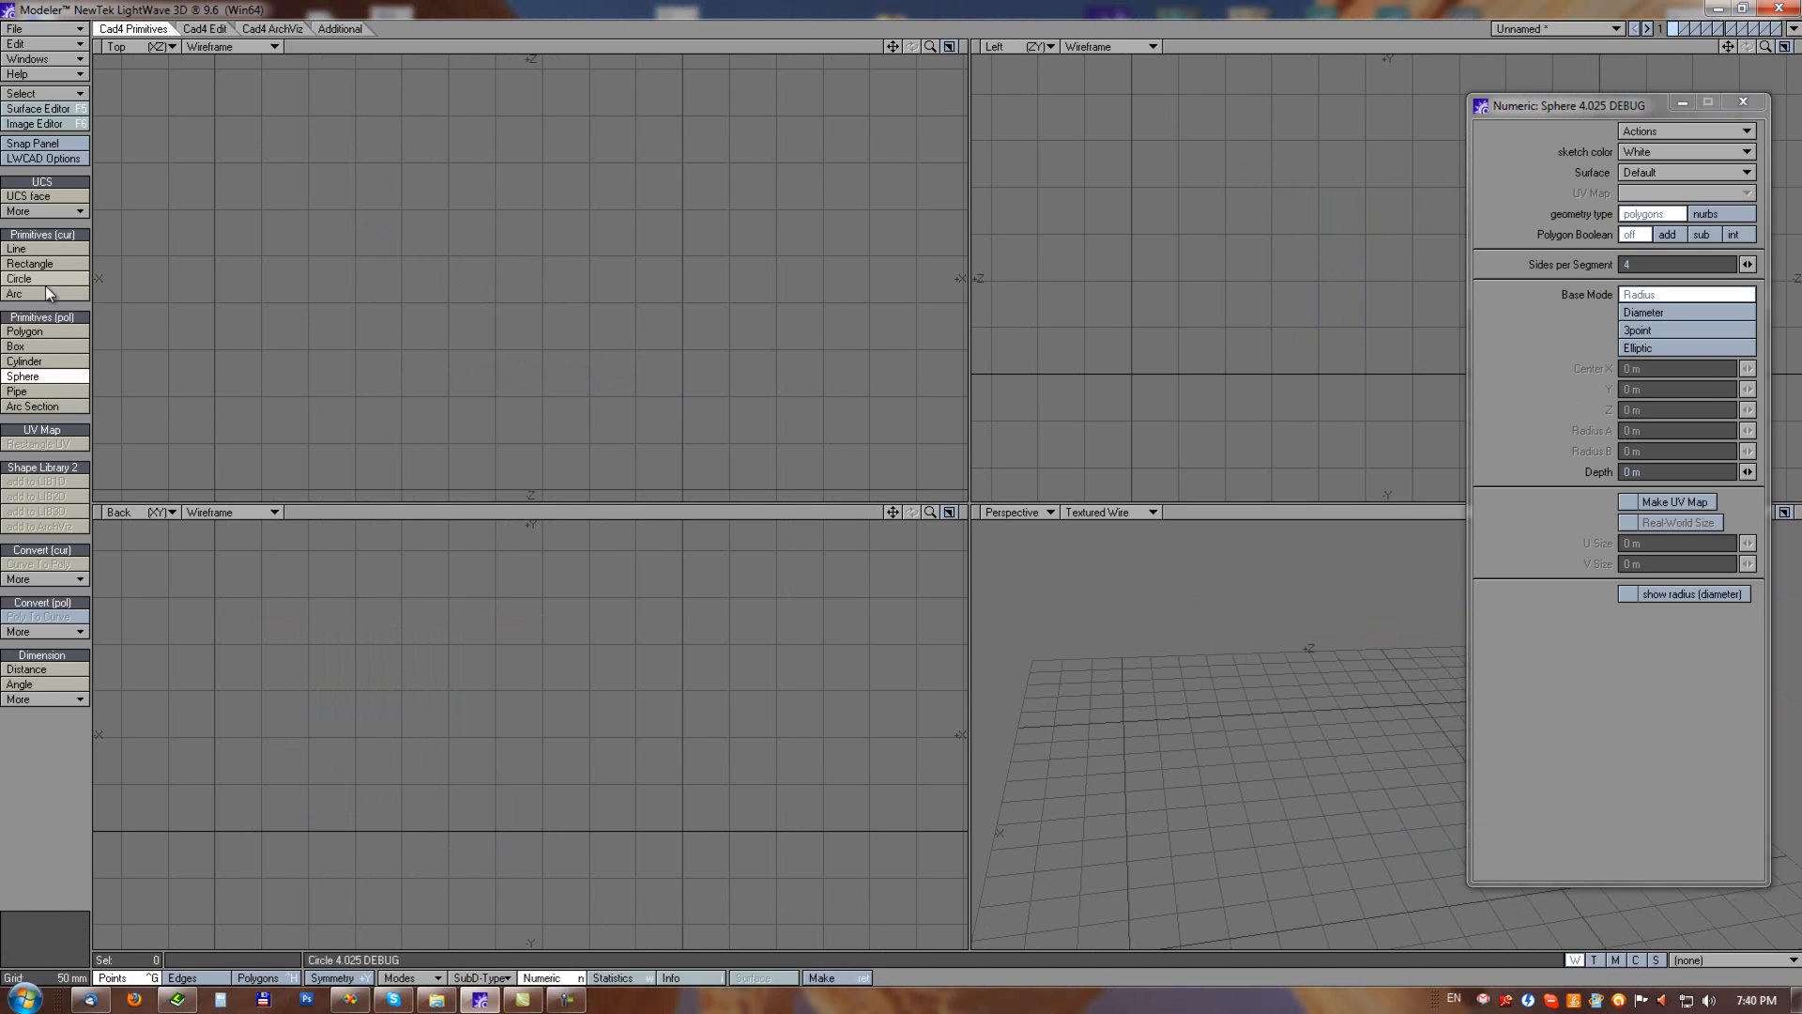
drag(481, 299, 606, 301)
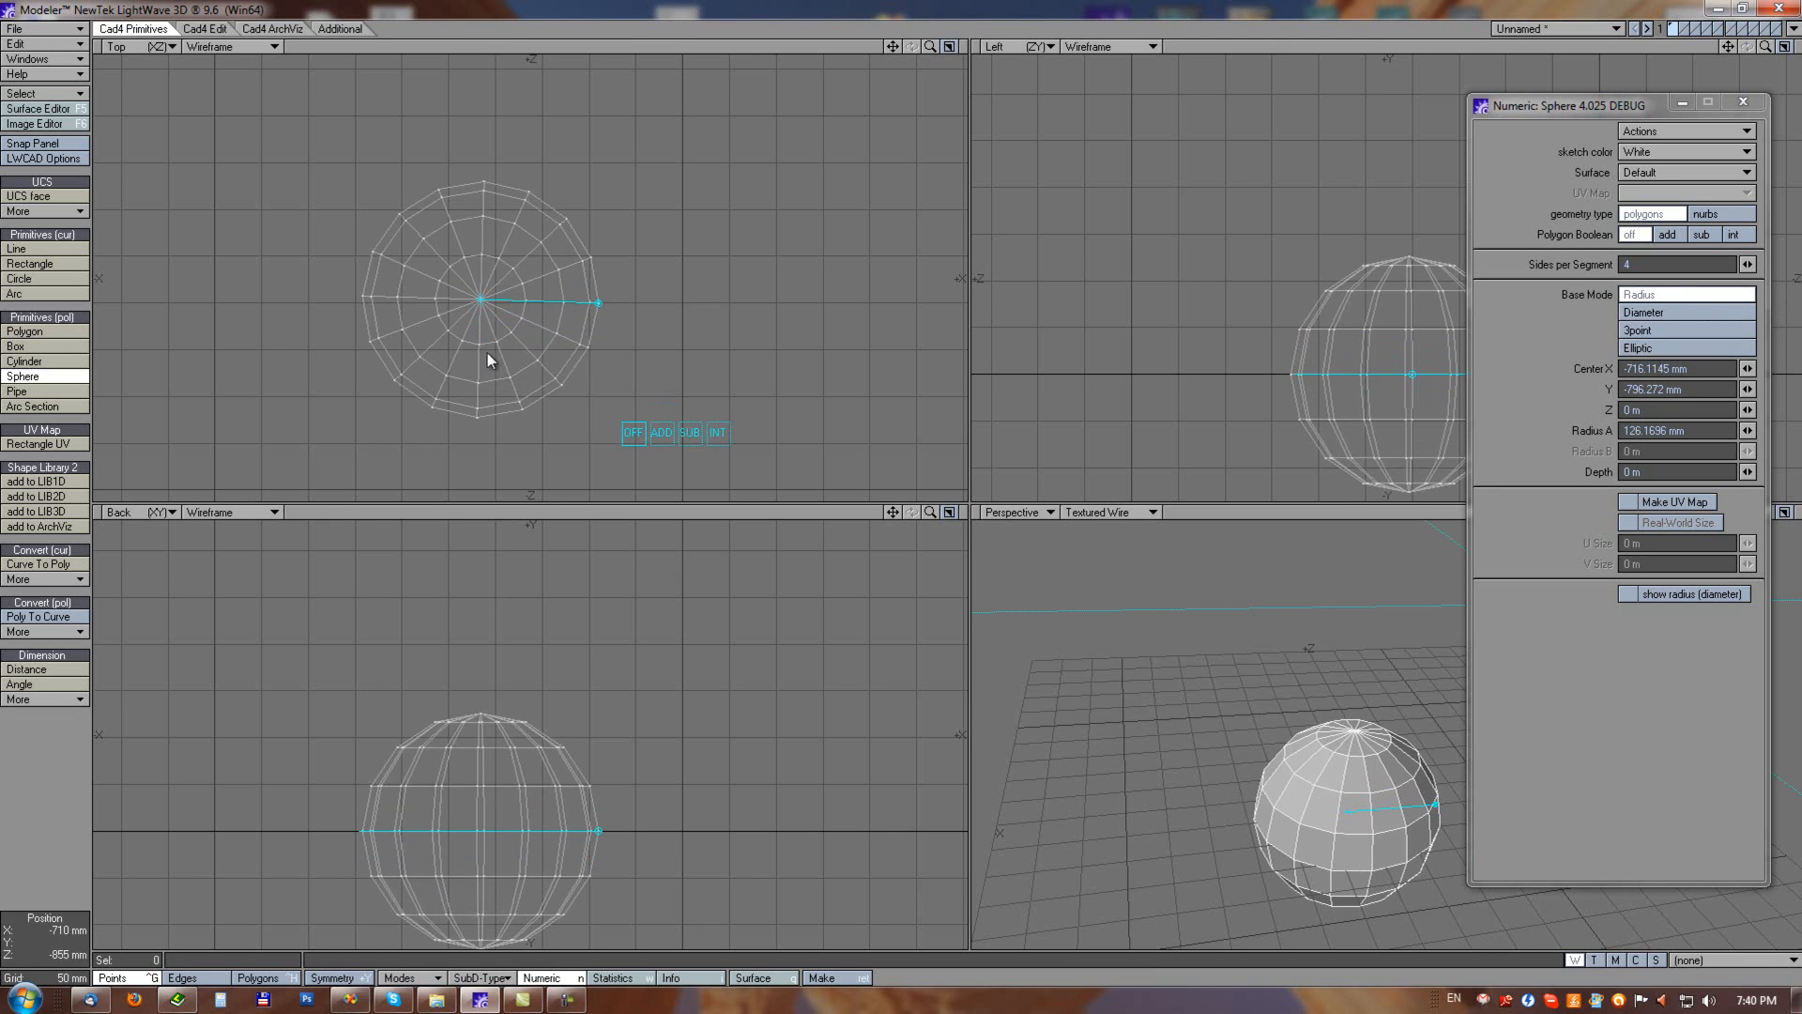
mouse_move(480, 297)
mouse_down()
mouse_move(517, 272)
mouse_move(491, 275)
mouse_up()
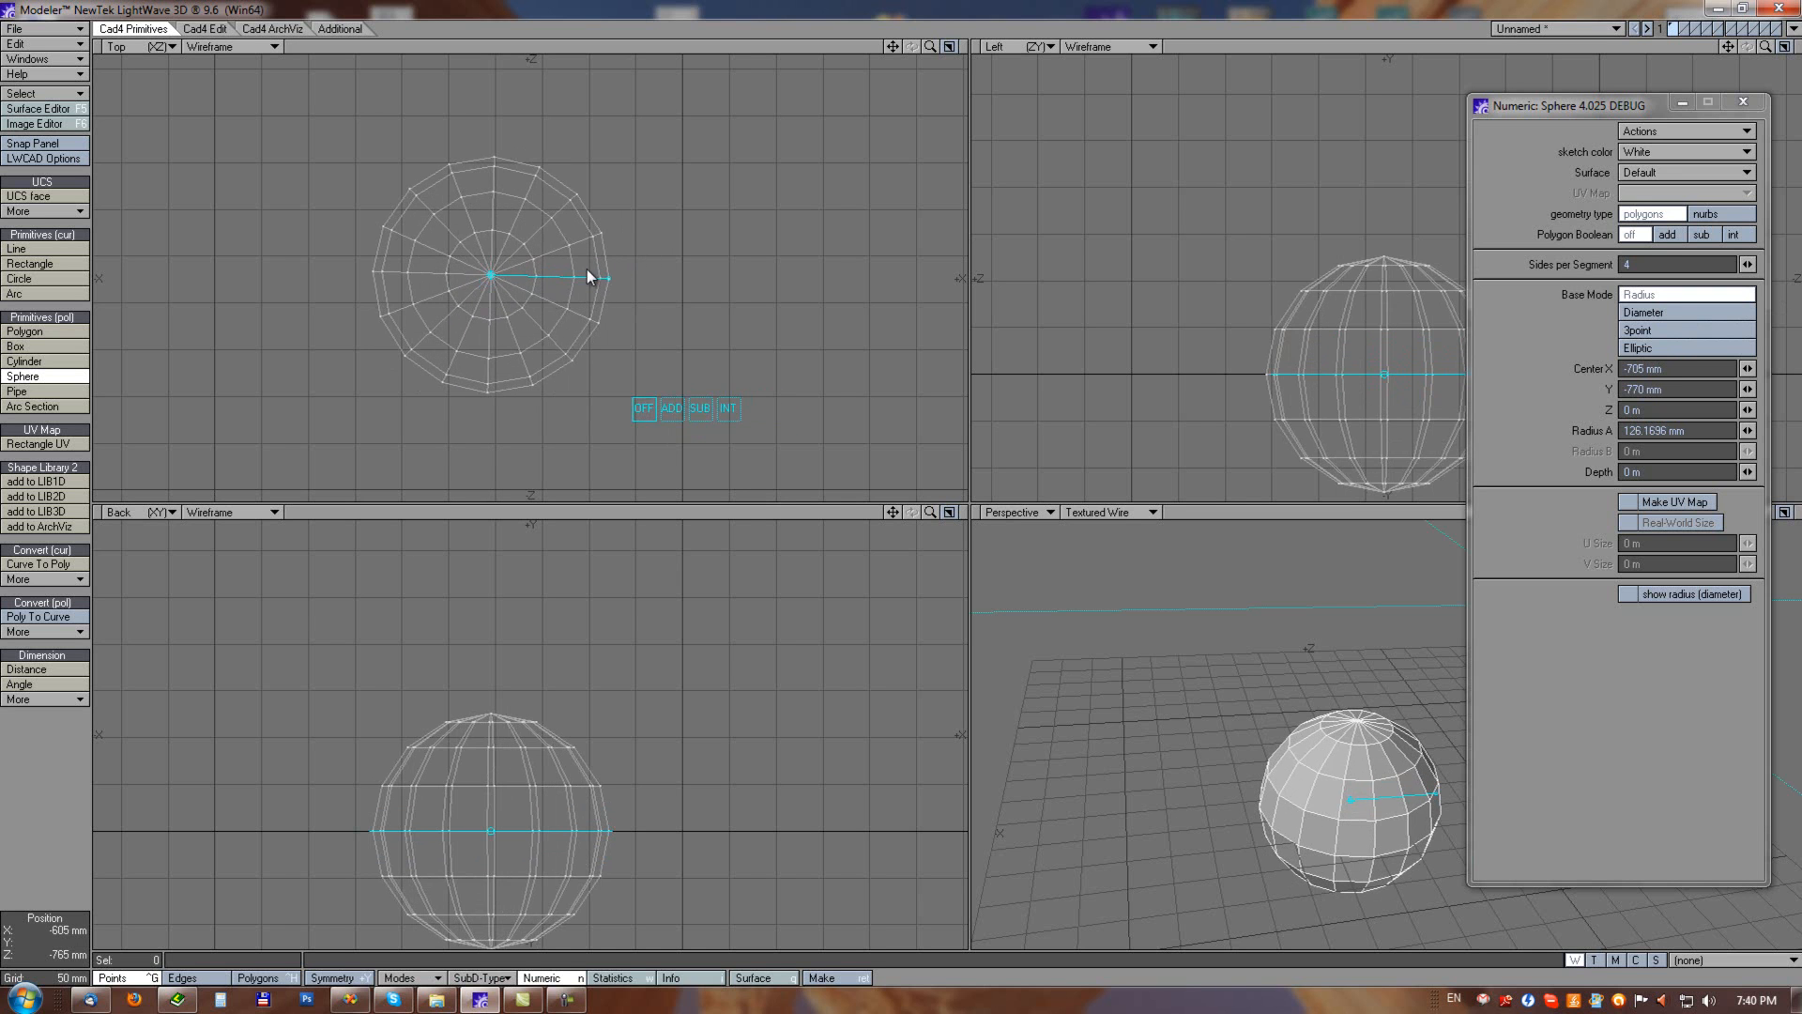
mouse_move(605, 278)
mouse_down()
mouse_move(649, 291)
mouse_move(627, 279)
mouse_up()
Draw a sphere in Elliptic base mode with a first radius of about 285 mm and pull out its second radius.
click(1662, 345)
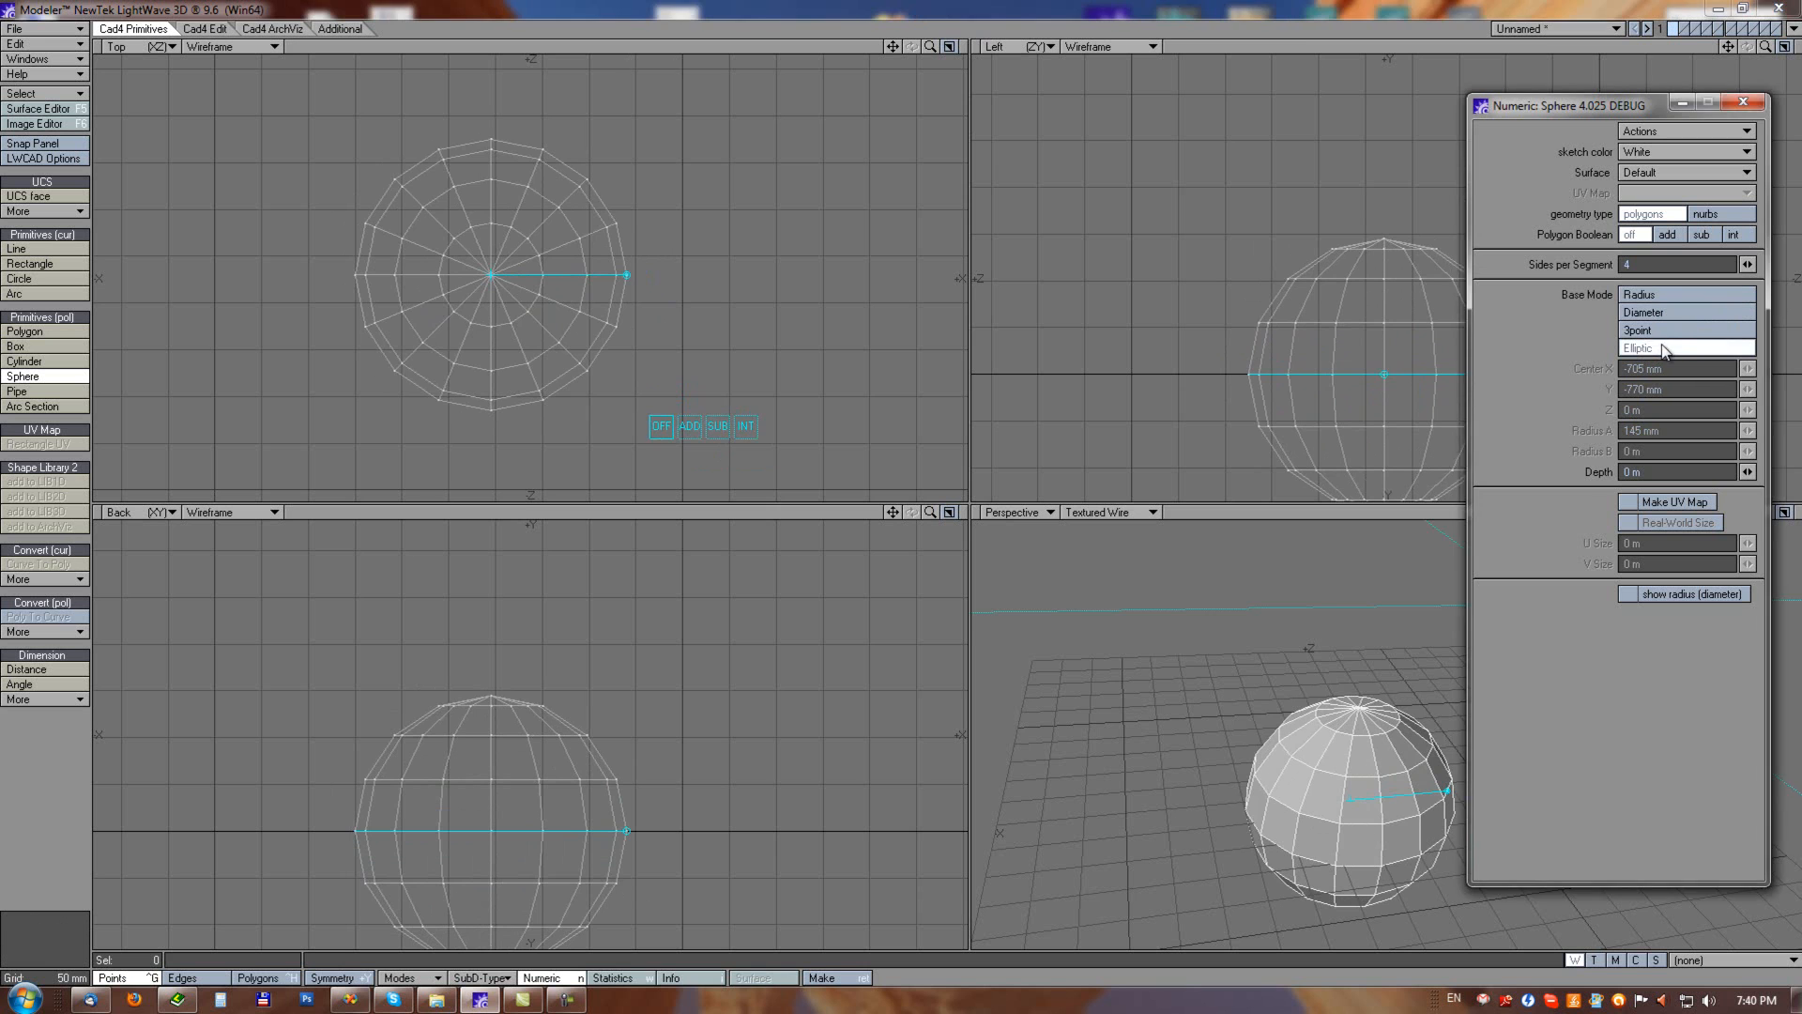
drag(316, 224, 561, 329)
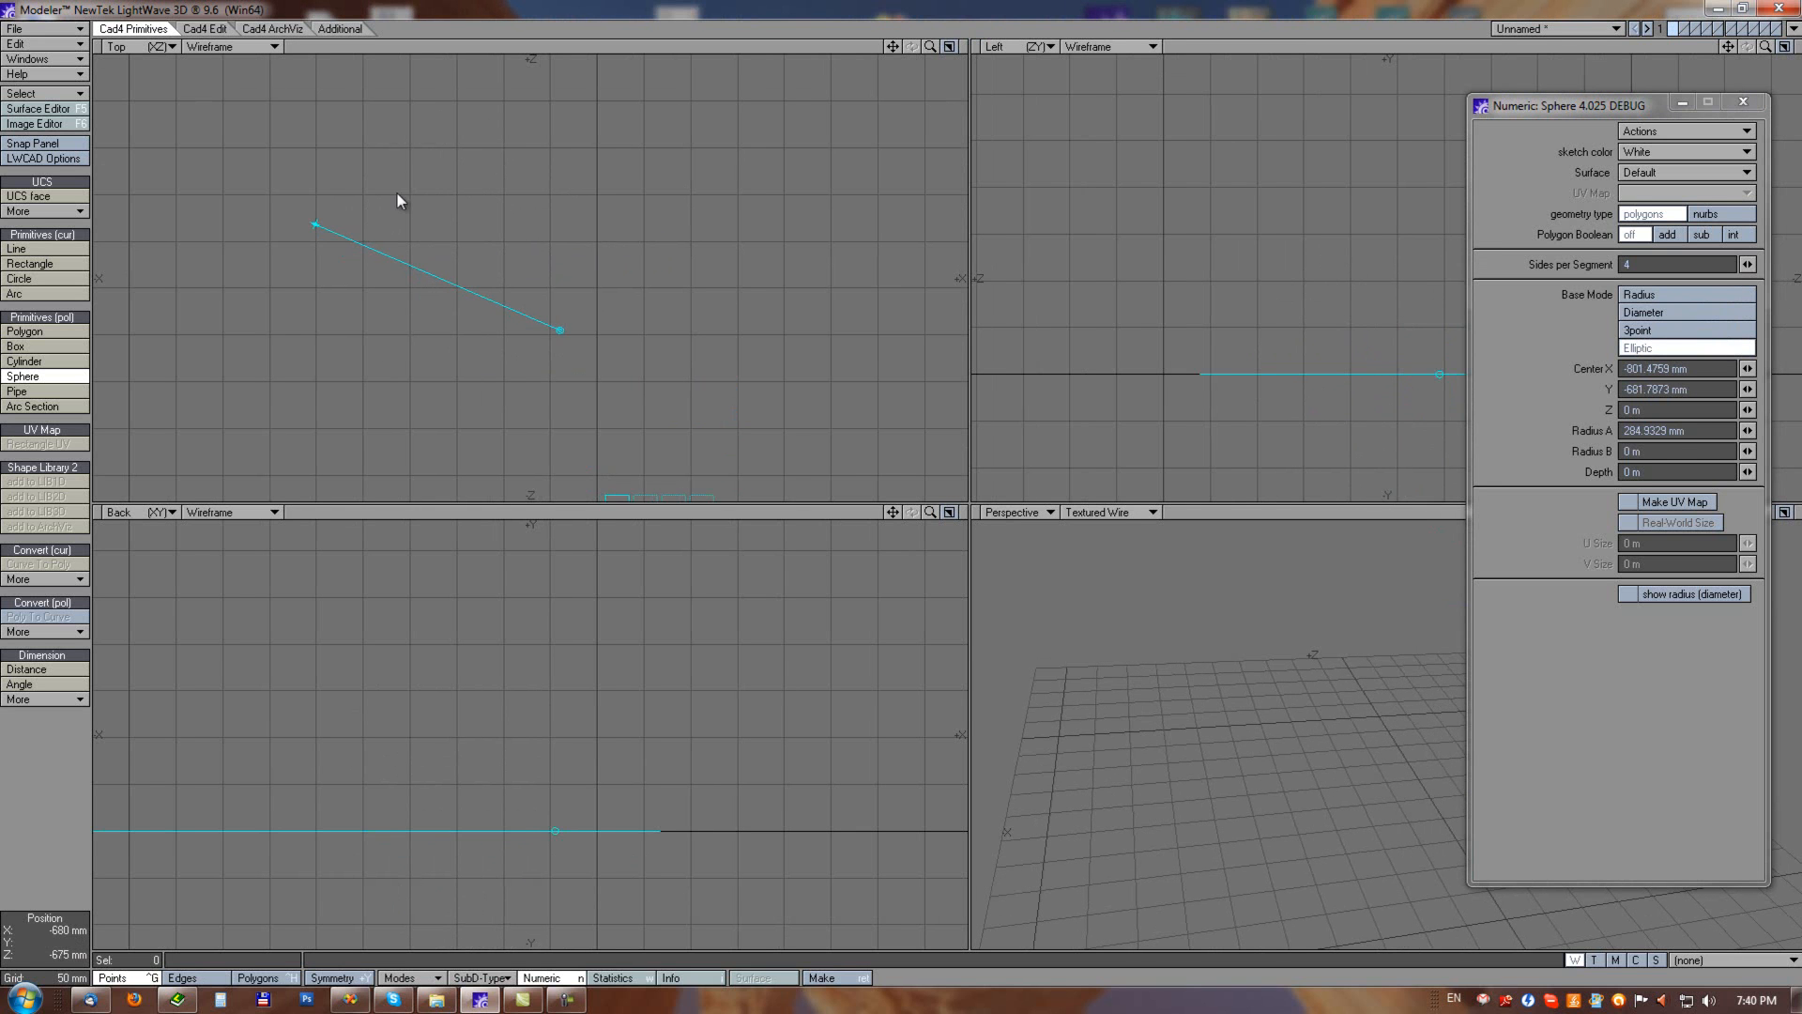
drag(318, 225, 578, 280)
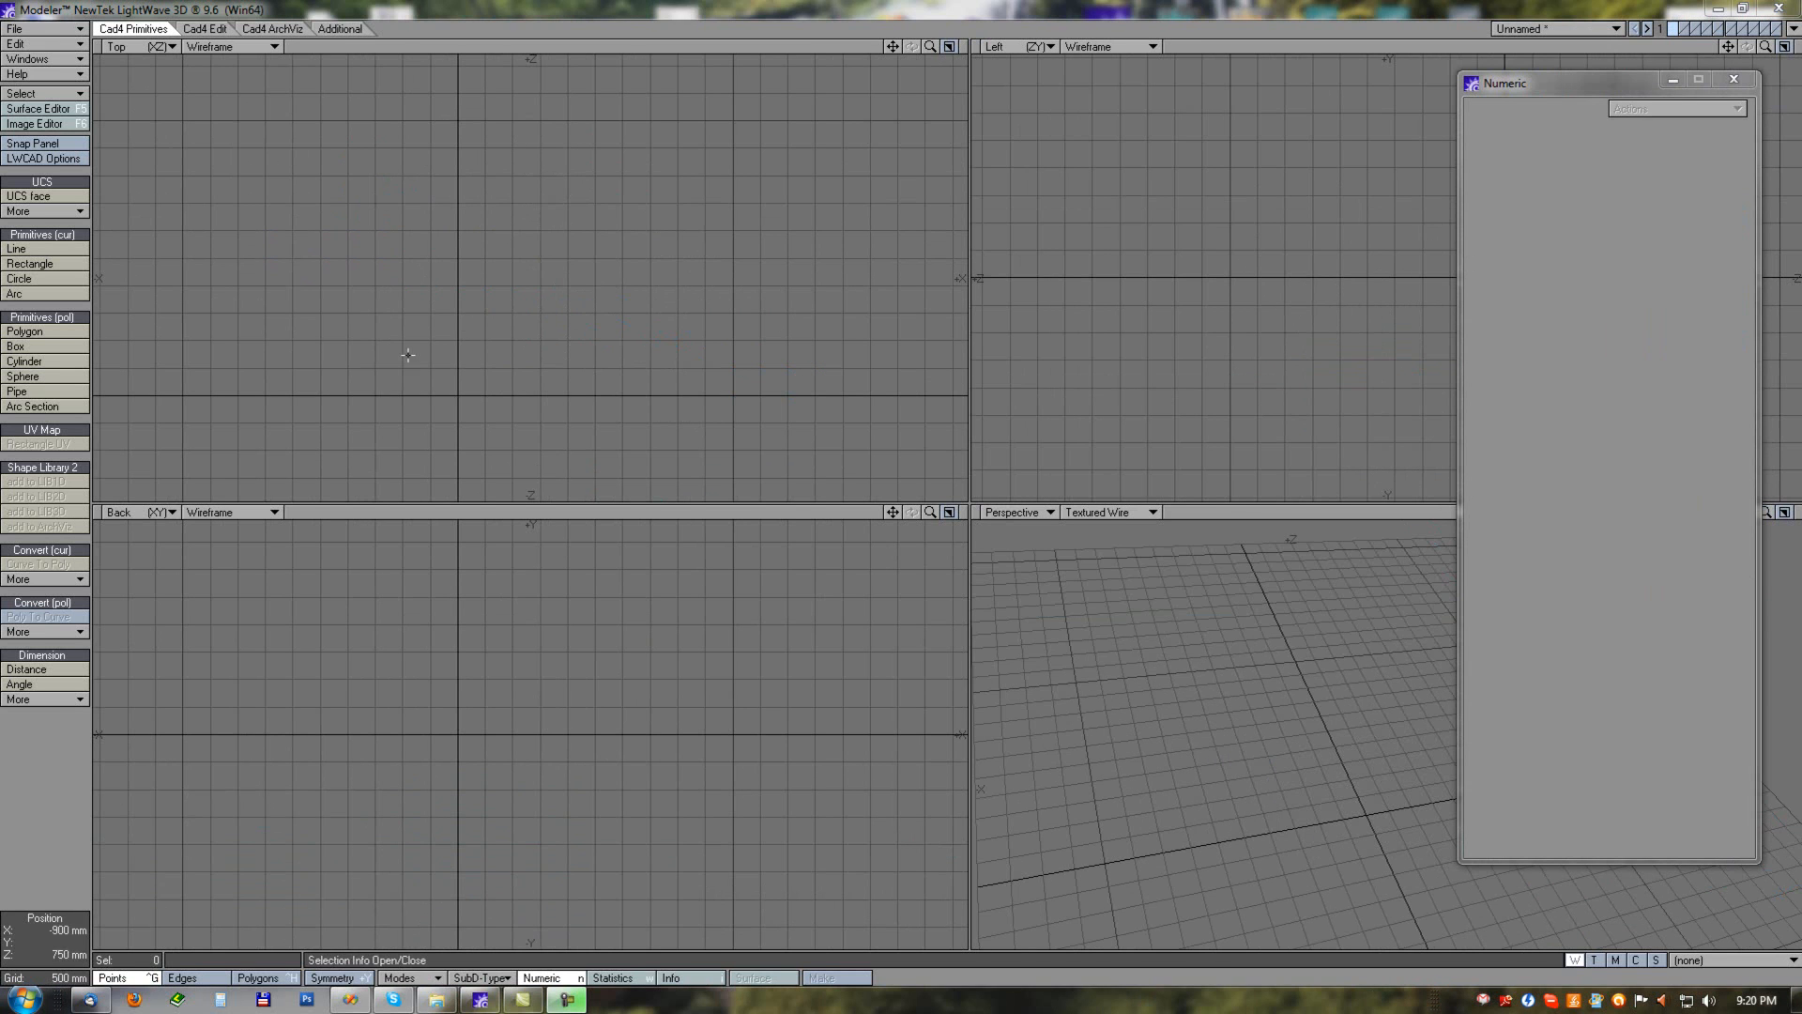
Draw a 200 mm square pipe in Line rail mode along a stepped path of four right-angled segments in the top view.
click(18, 393)
click(406, 343)
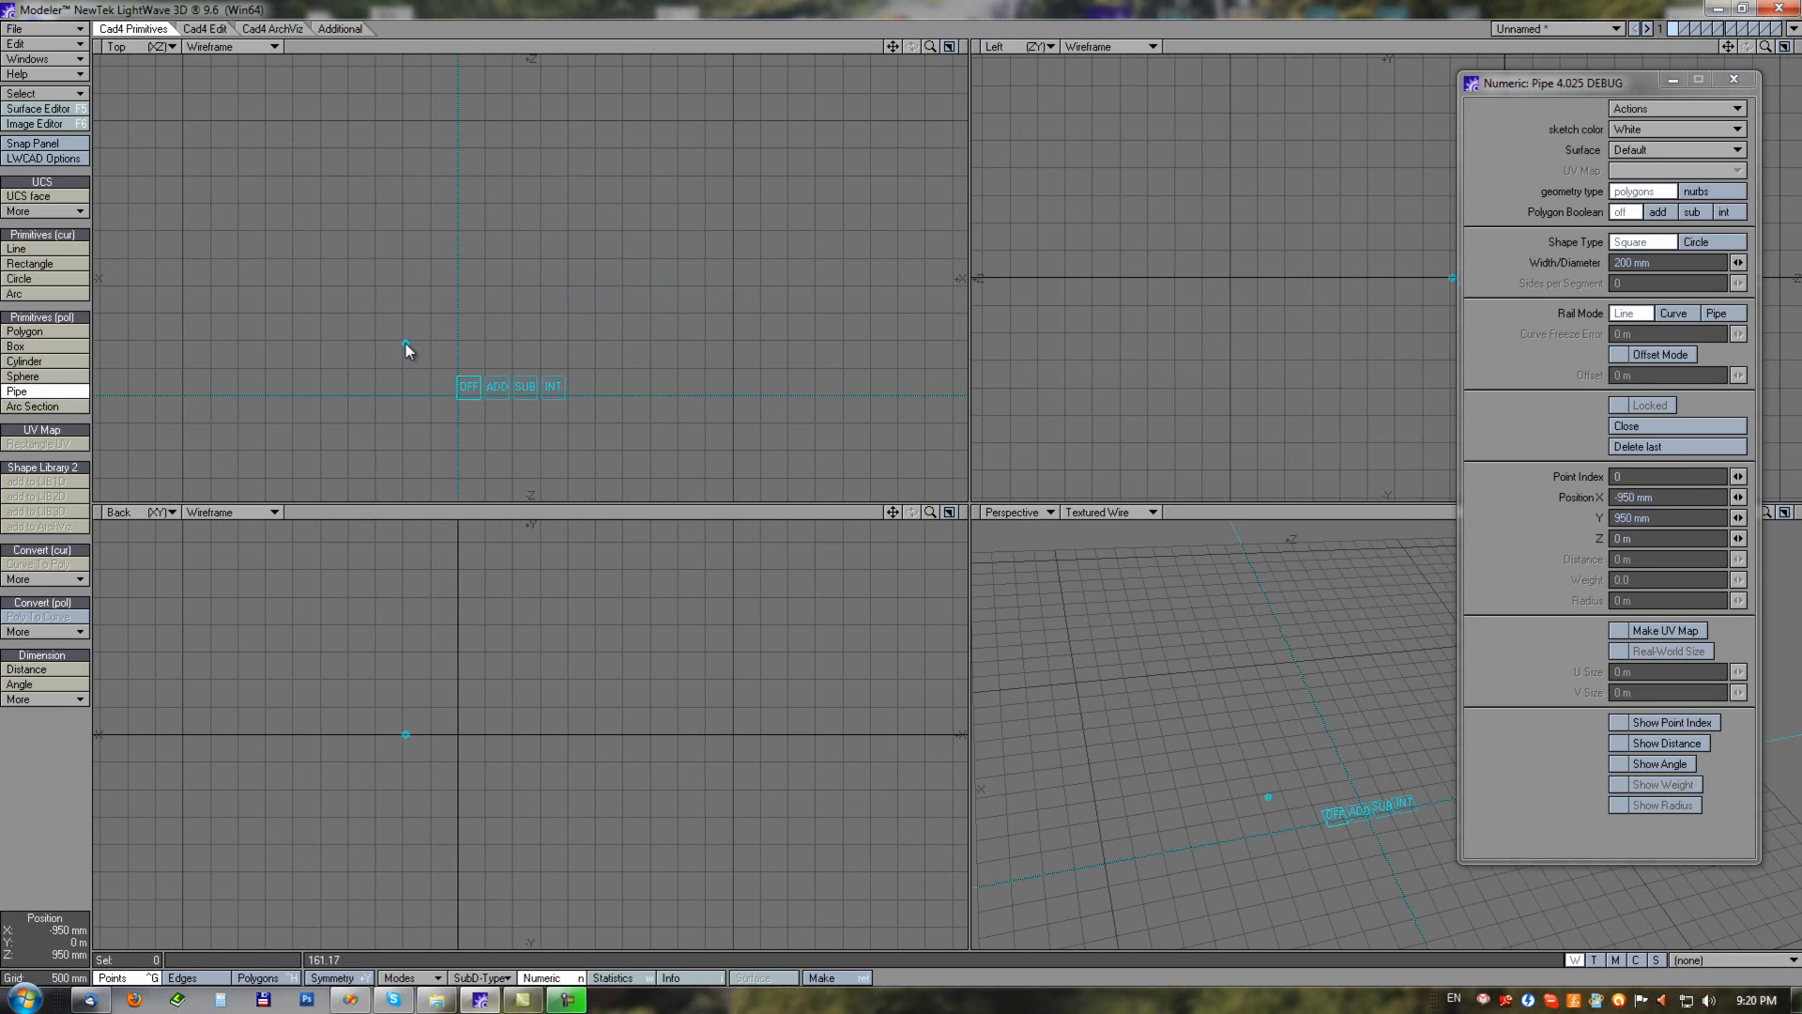
click(550, 346)
click(549, 250)
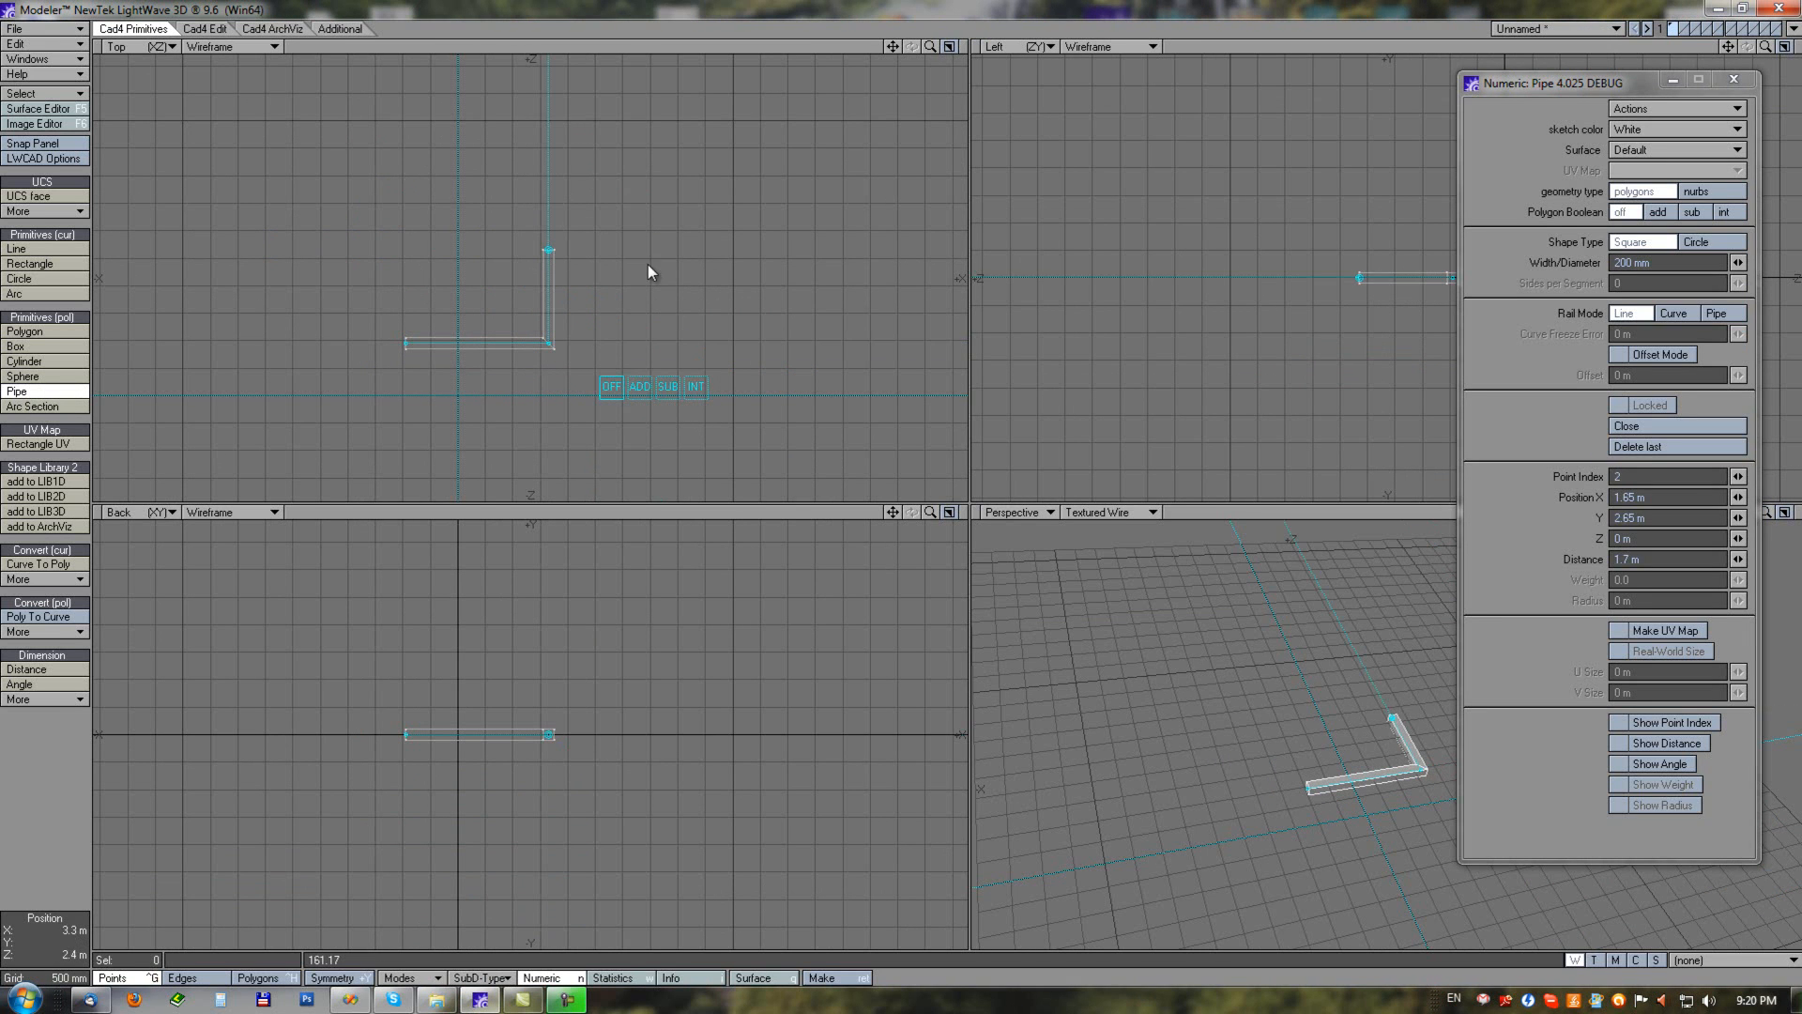
click(695, 155)
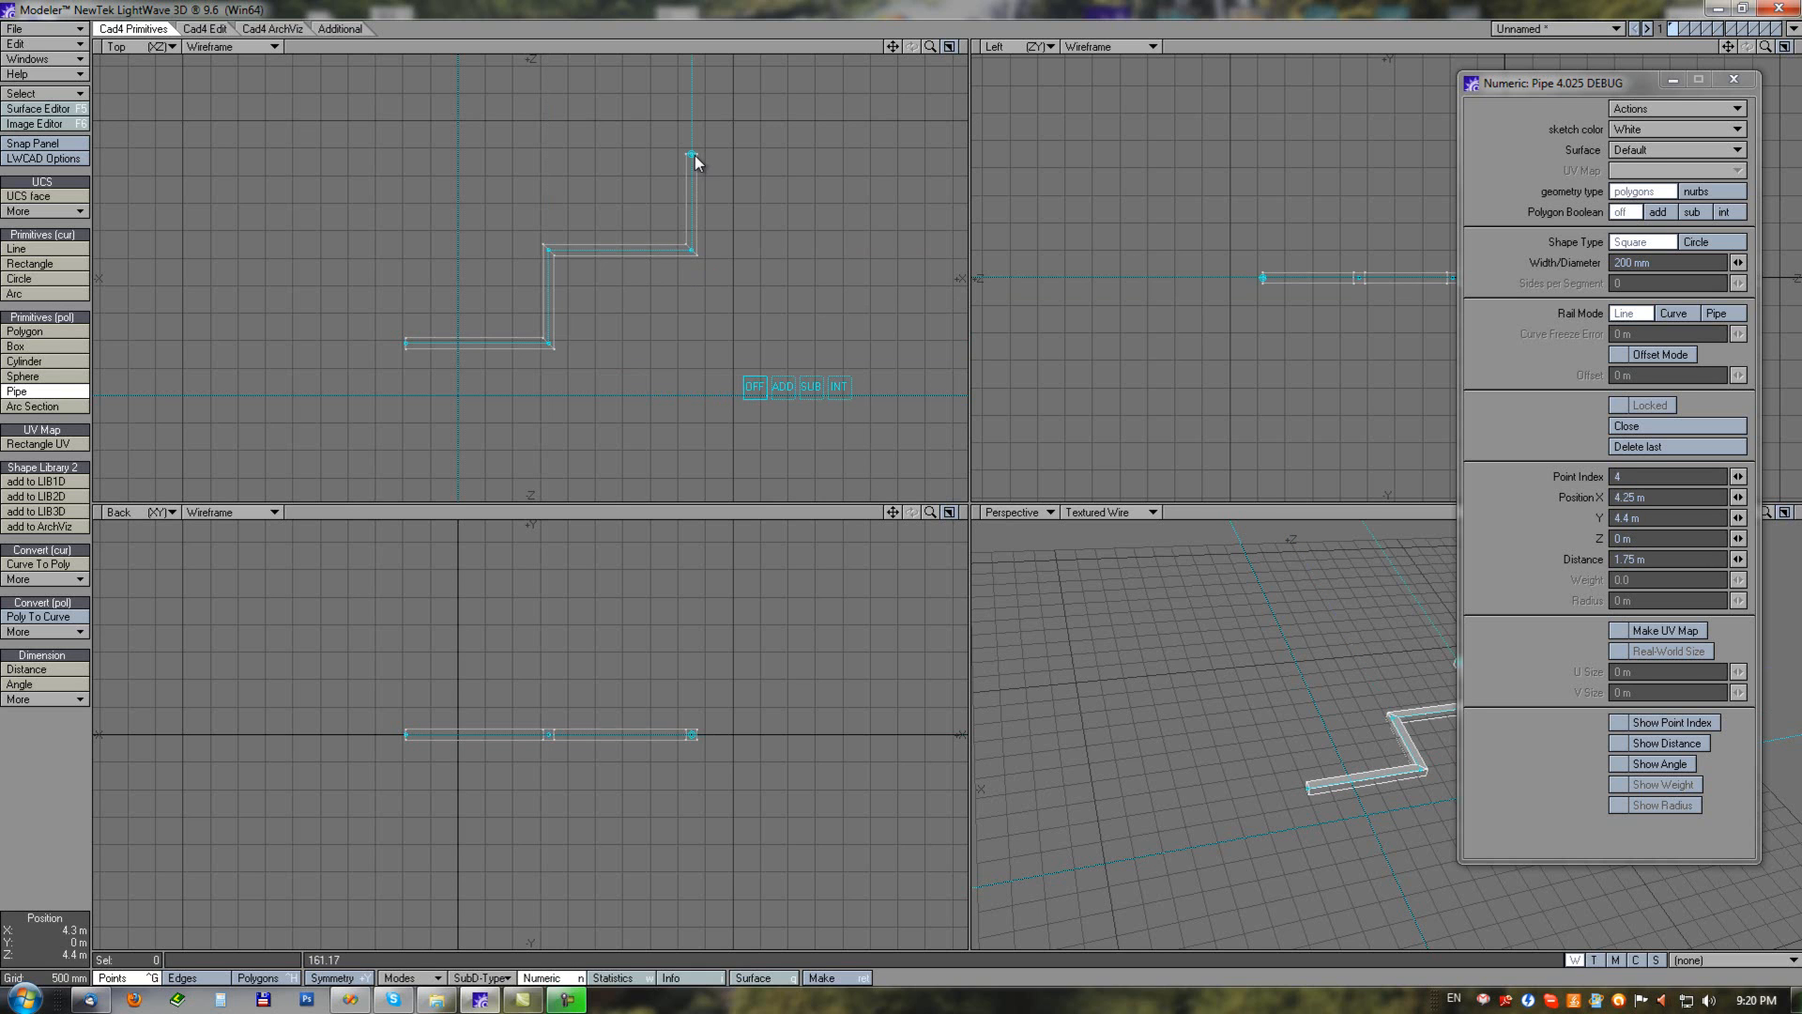
Compare the pipe's Square and Circle shape types in perspective, and keep Circle with 5 sides per segment.
key(a)
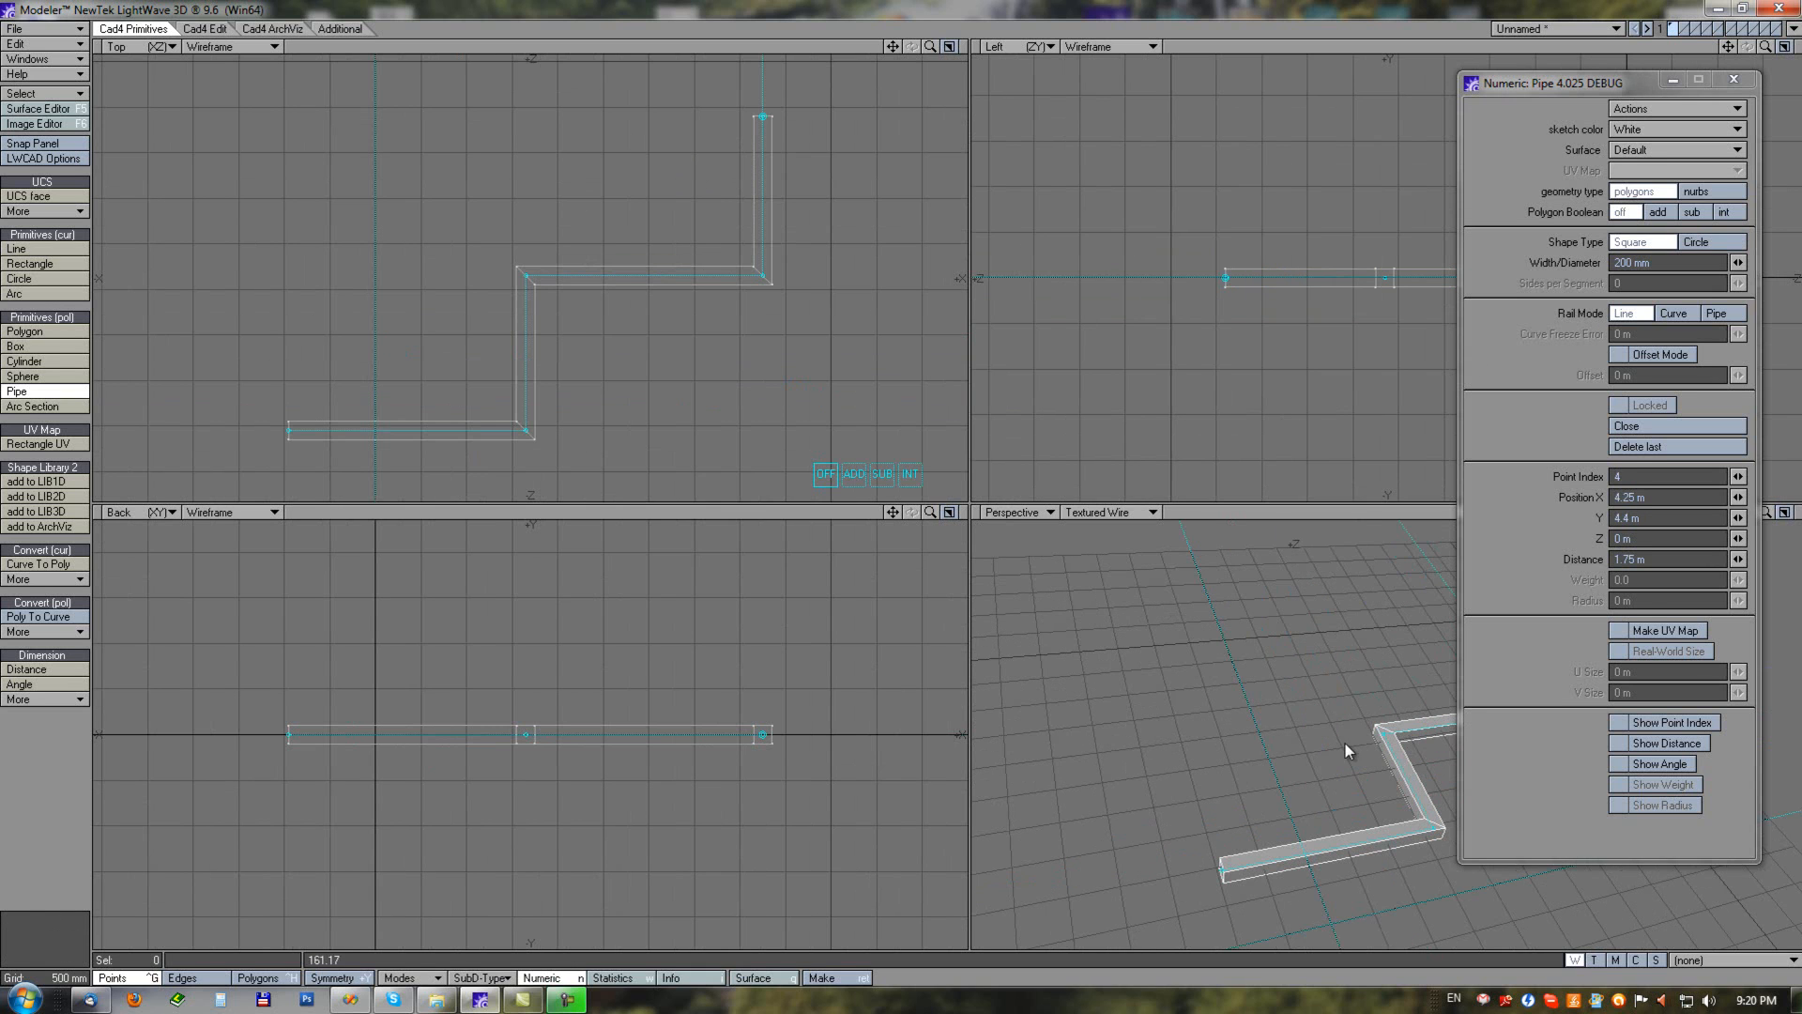
click(1787, 514)
alt+drag(1225, 533, 1147, 379)
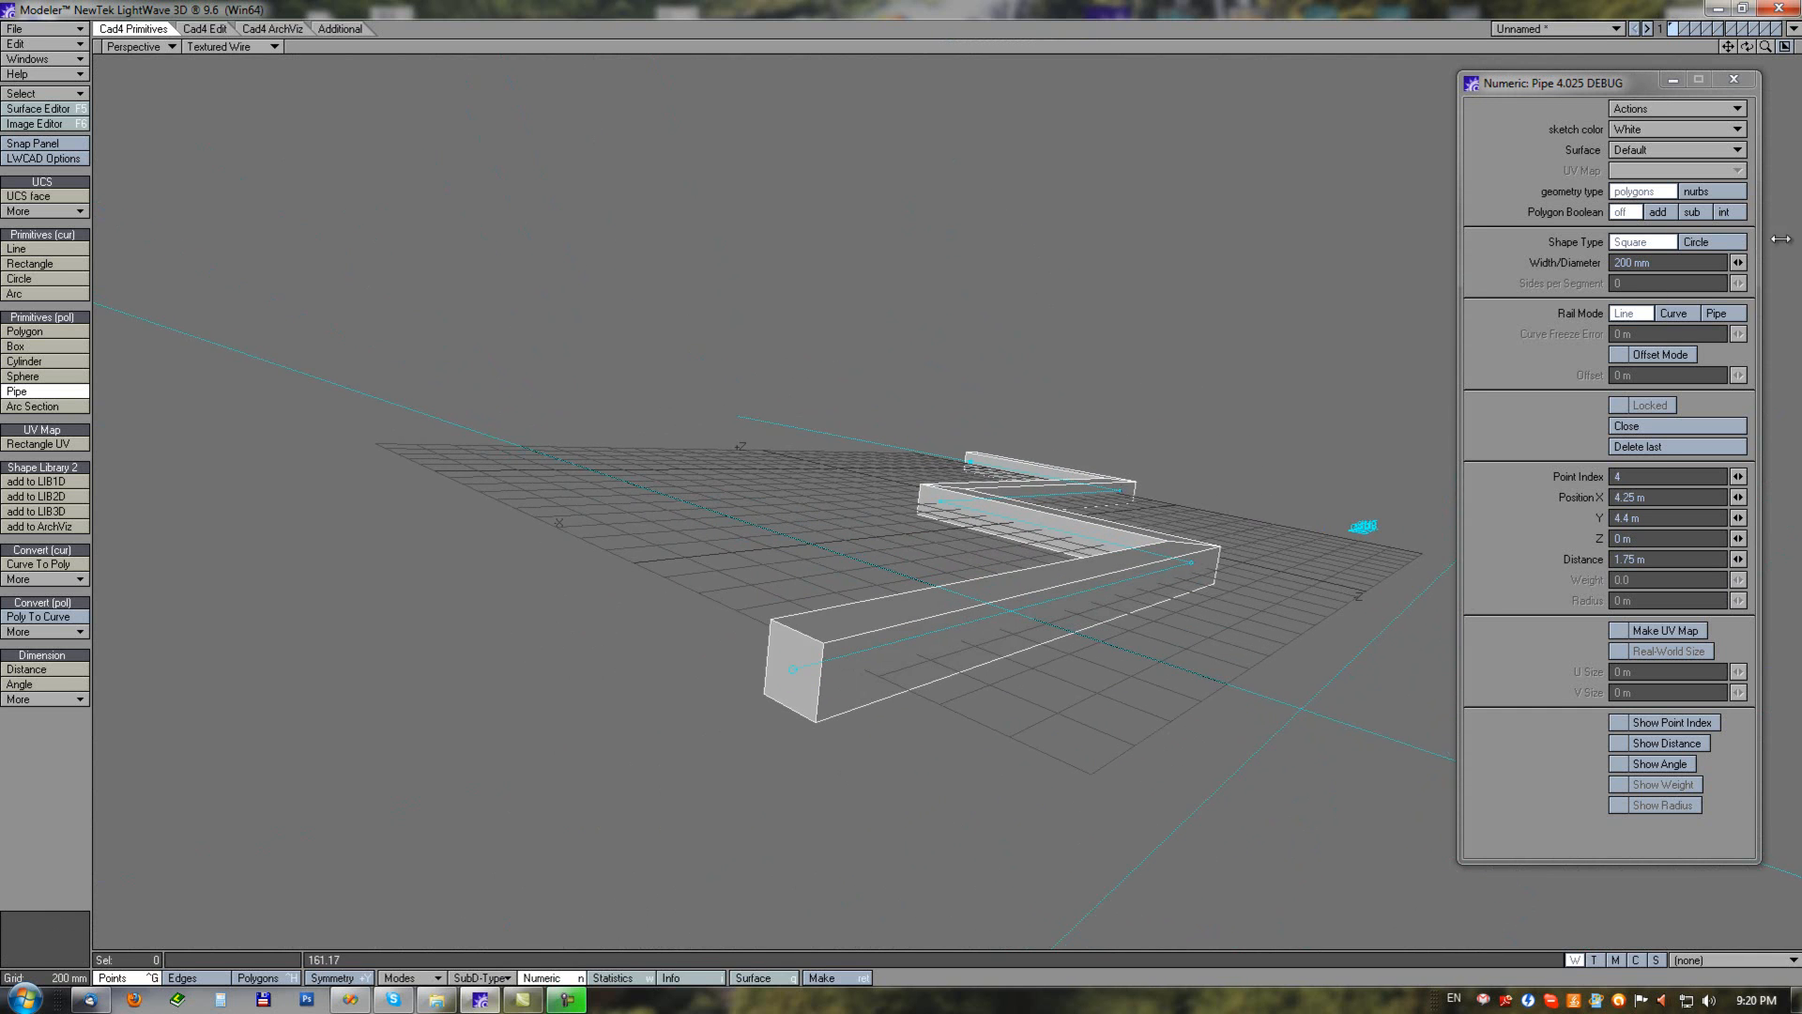
click(1716, 242)
click(1634, 242)
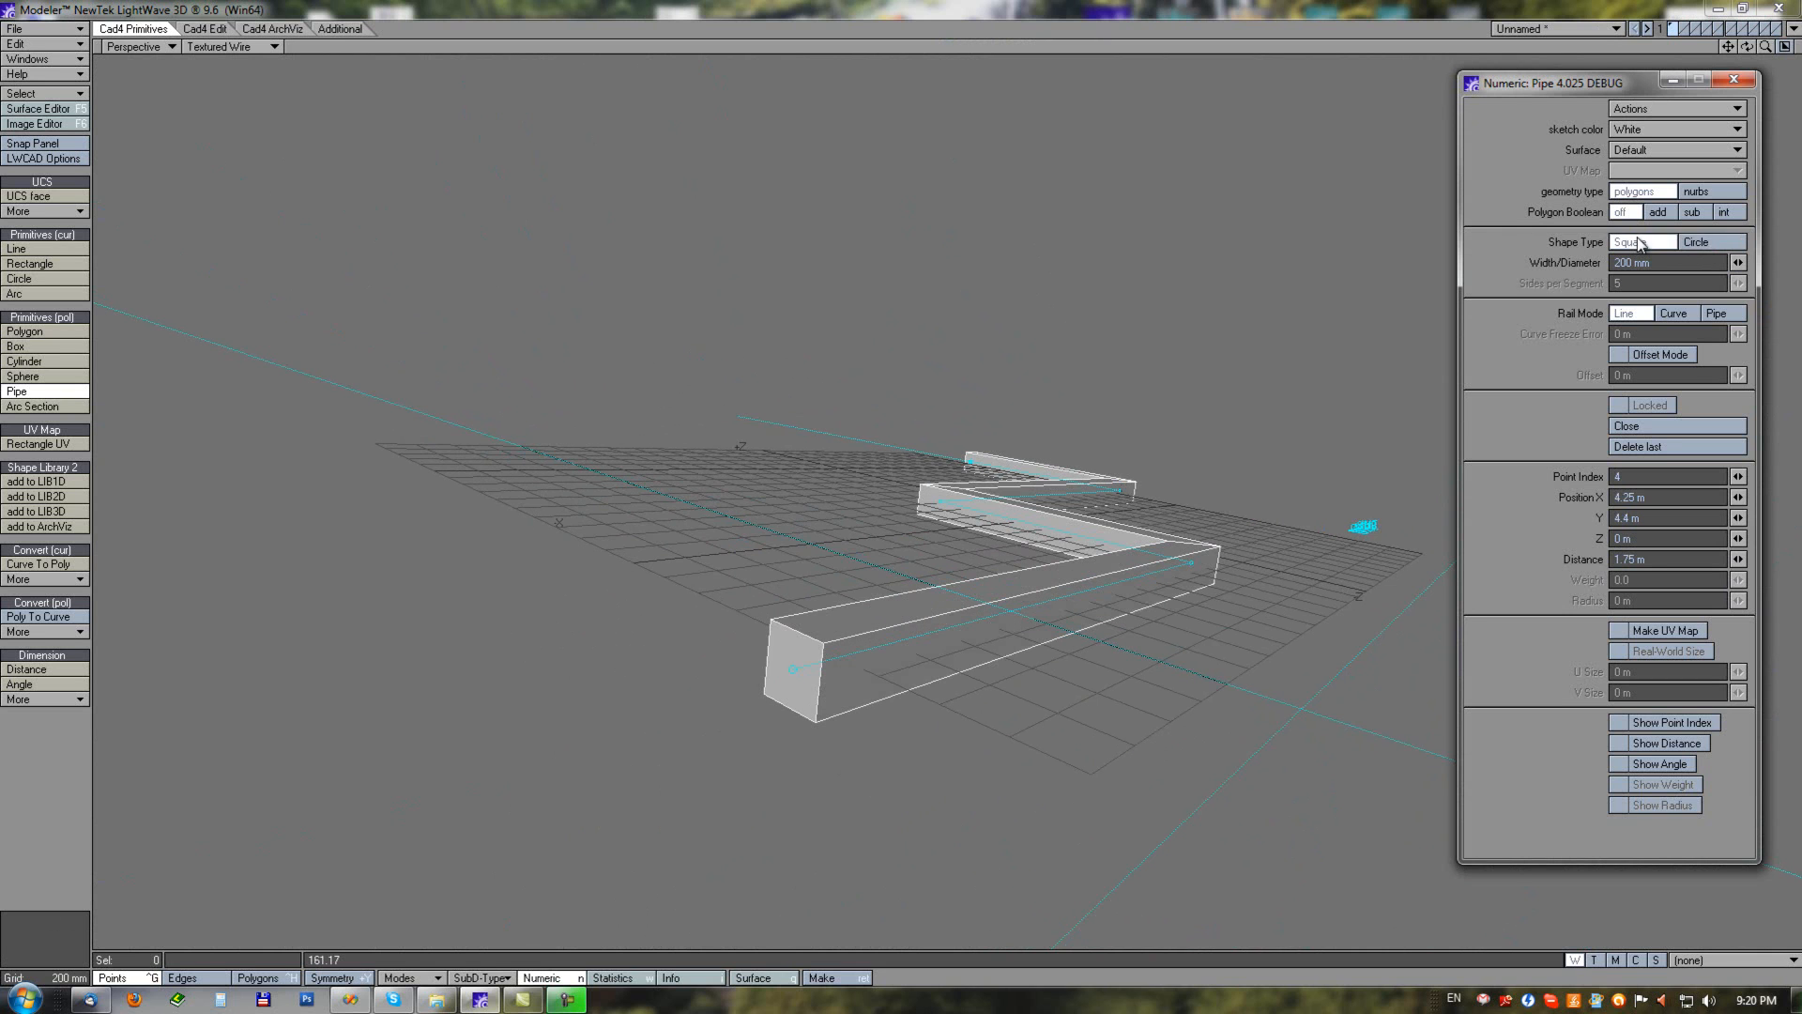
click(1695, 244)
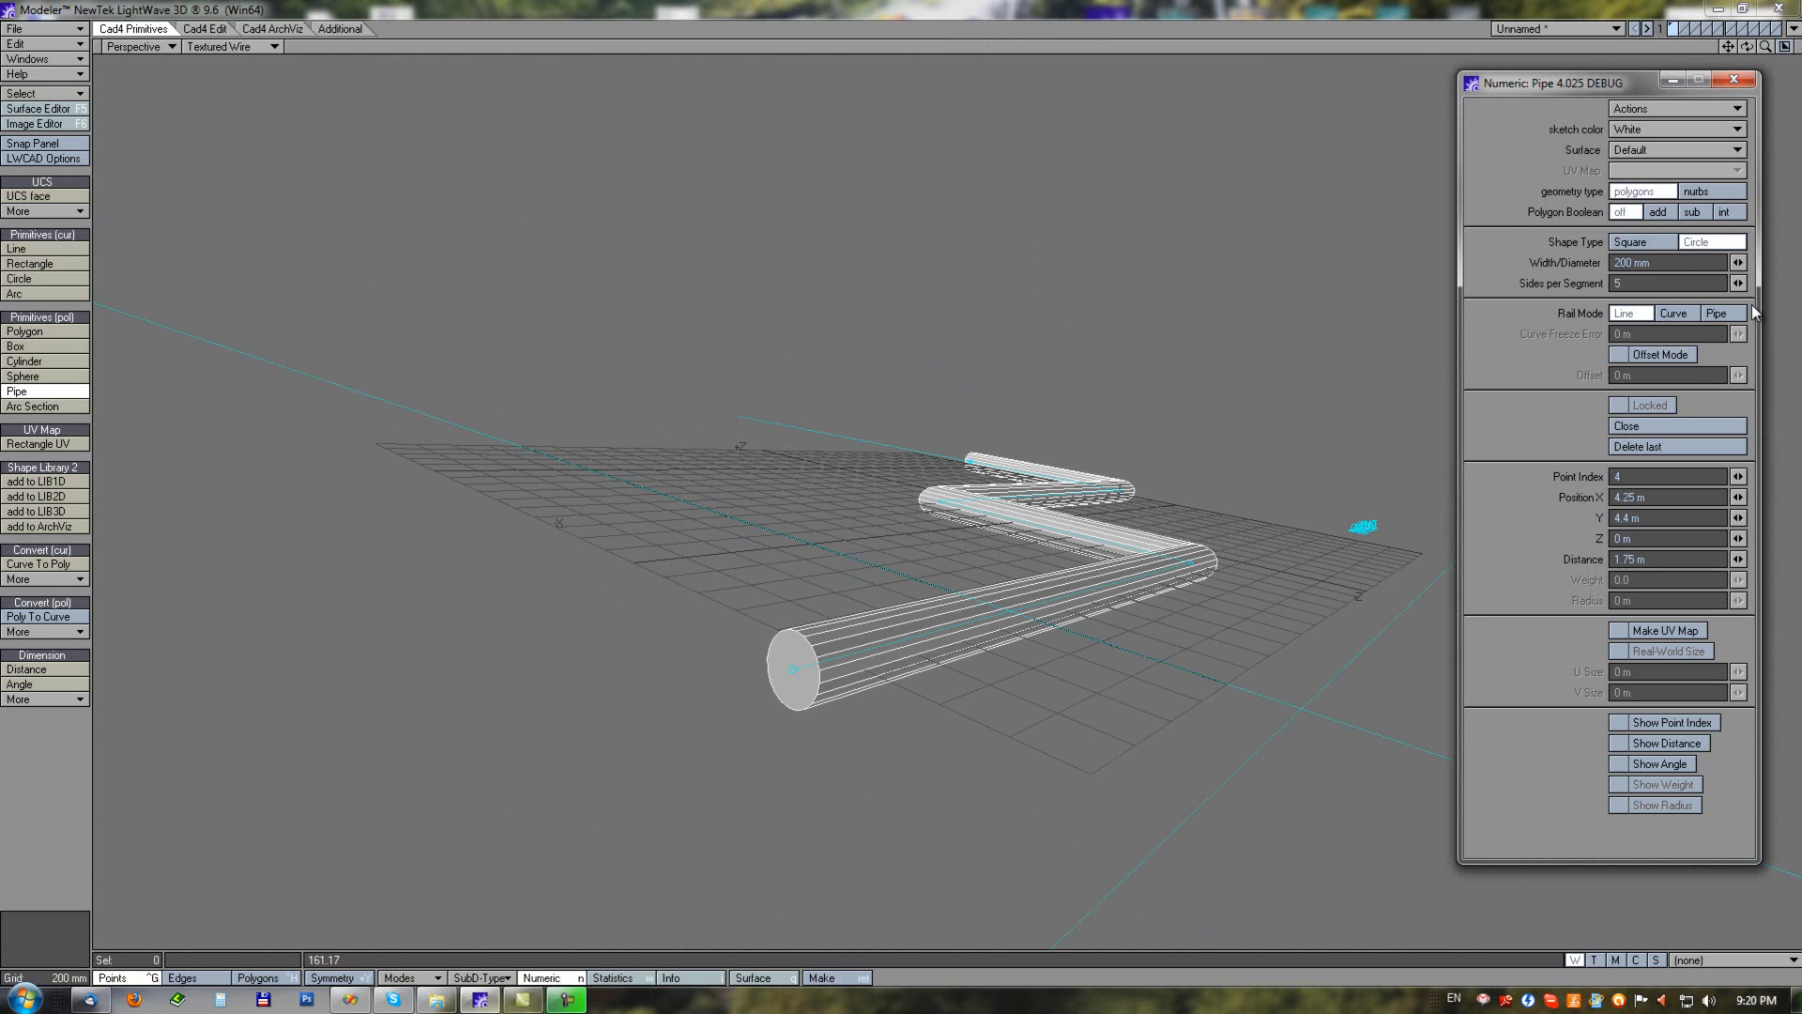
mouse_move(1739, 286)
mouse_down()
mouse_move(1713, 285)
mouse_move(1741, 285)
mouse_up()
alt+drag(1117, 451, 1014, 455)
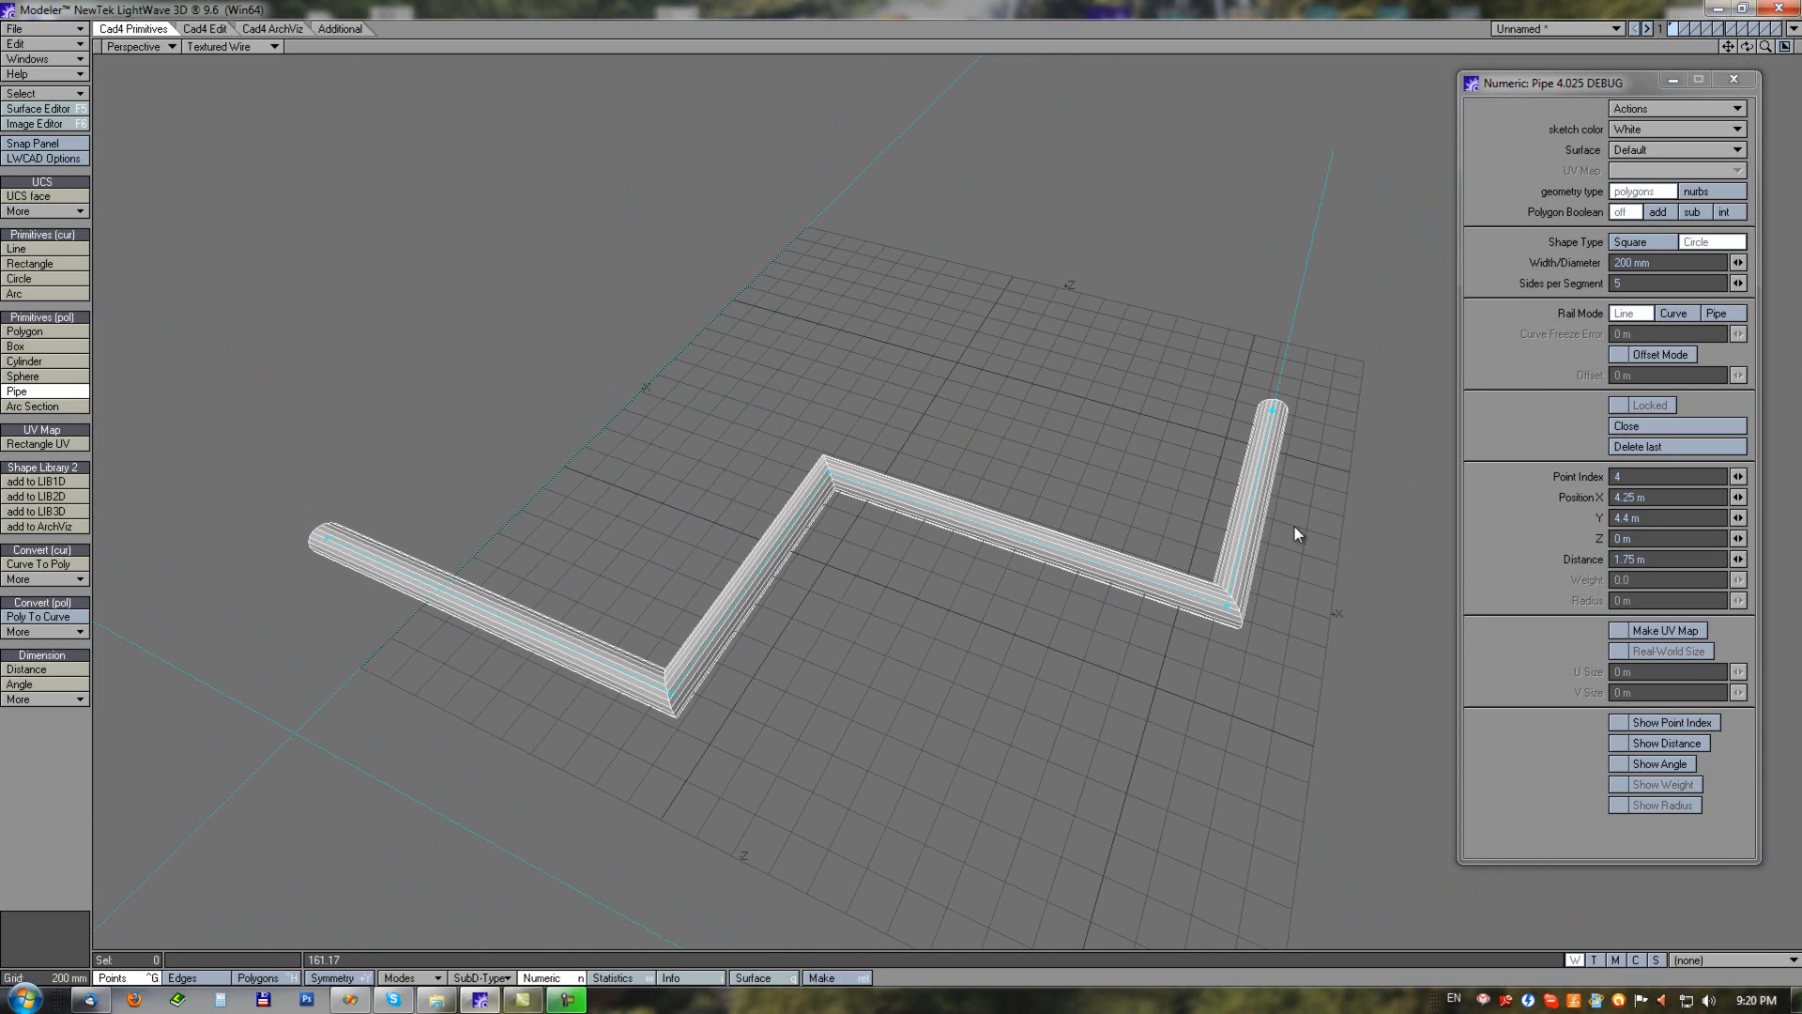
Switch the pipe's rail mode to Curve and reshape it, moving its last point to about X 4.68 m, Y 5.54 m.
click(1674, 313)
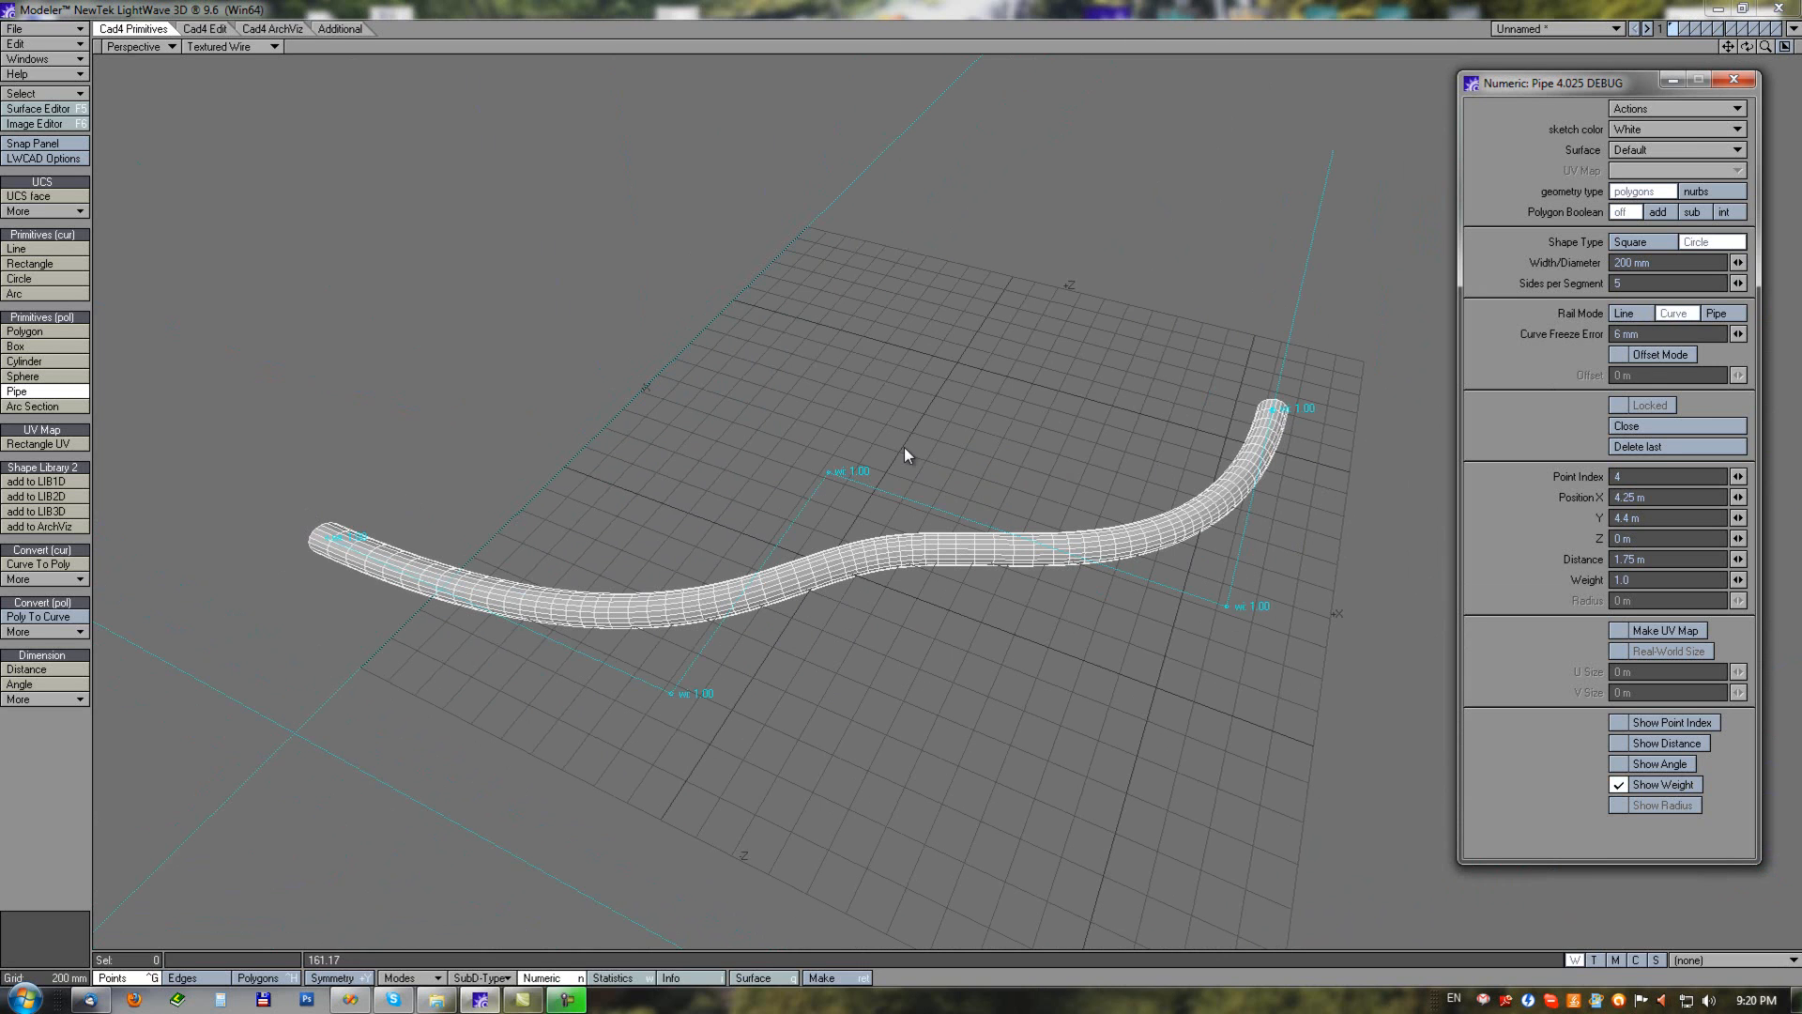
drag(832, 476, 831, 299)
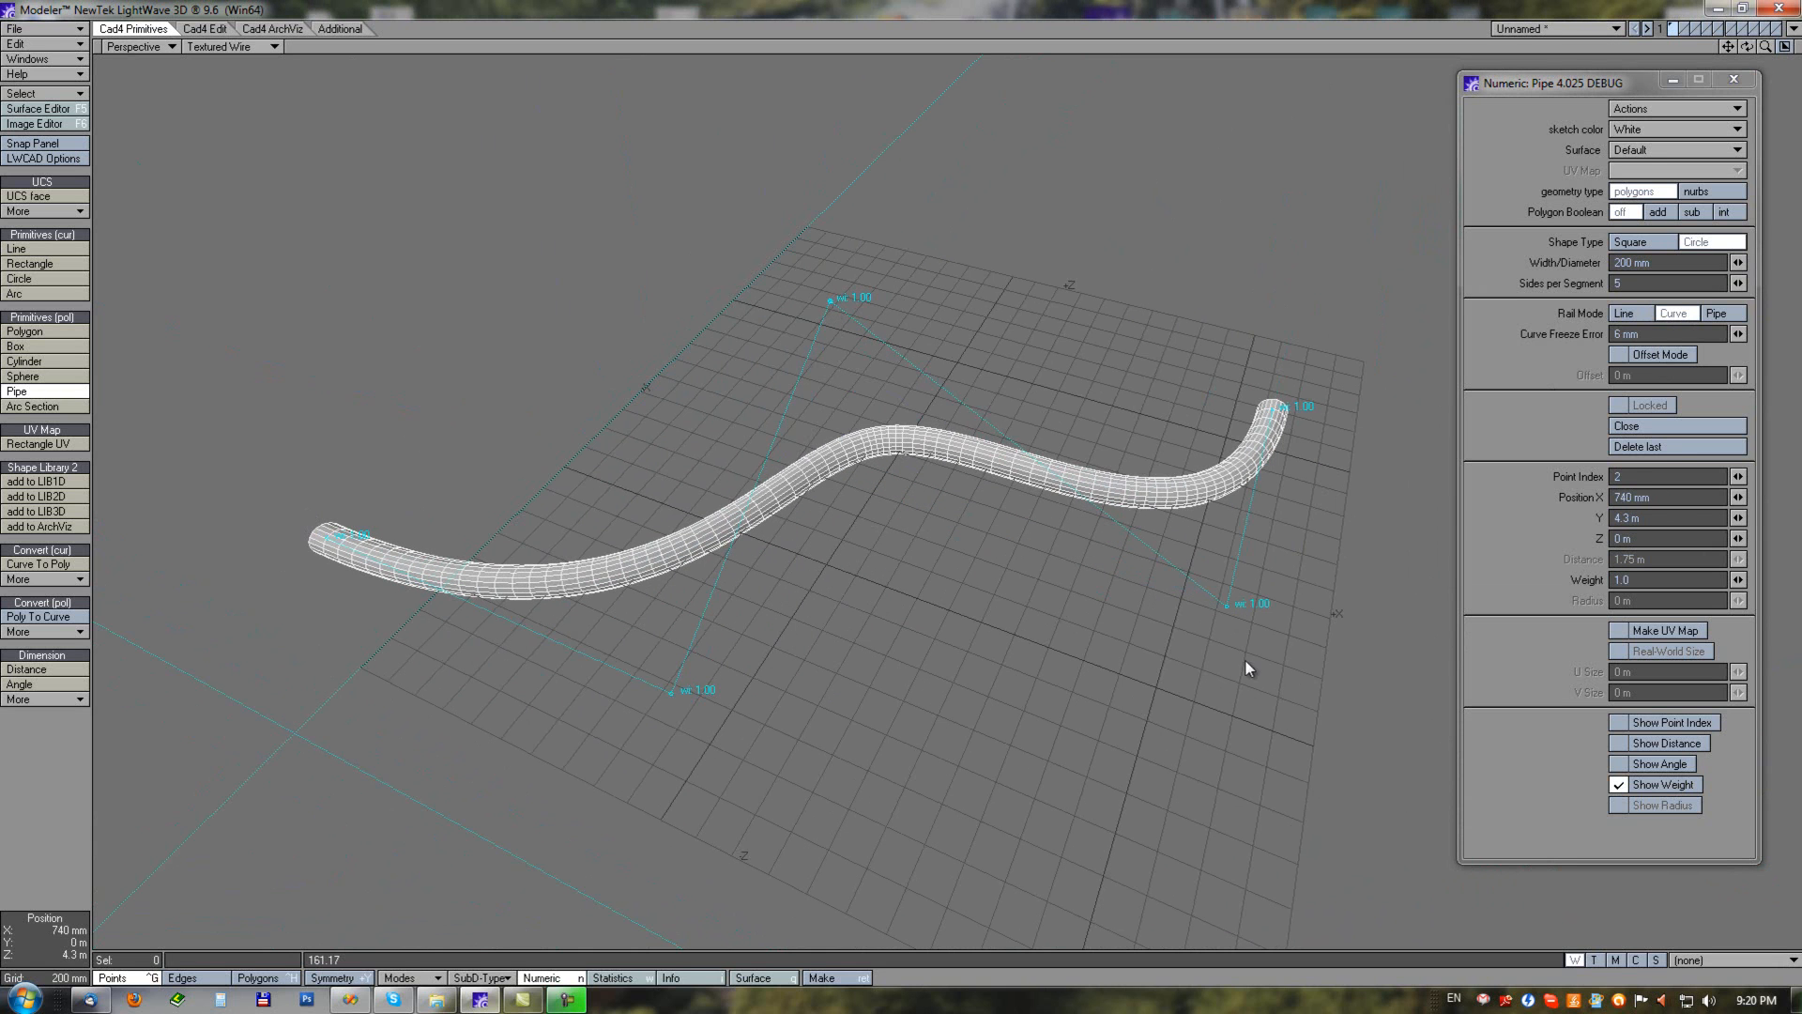
drag(1229, 608, 1187, 649)
drag(1278, 408, 1357, 332)
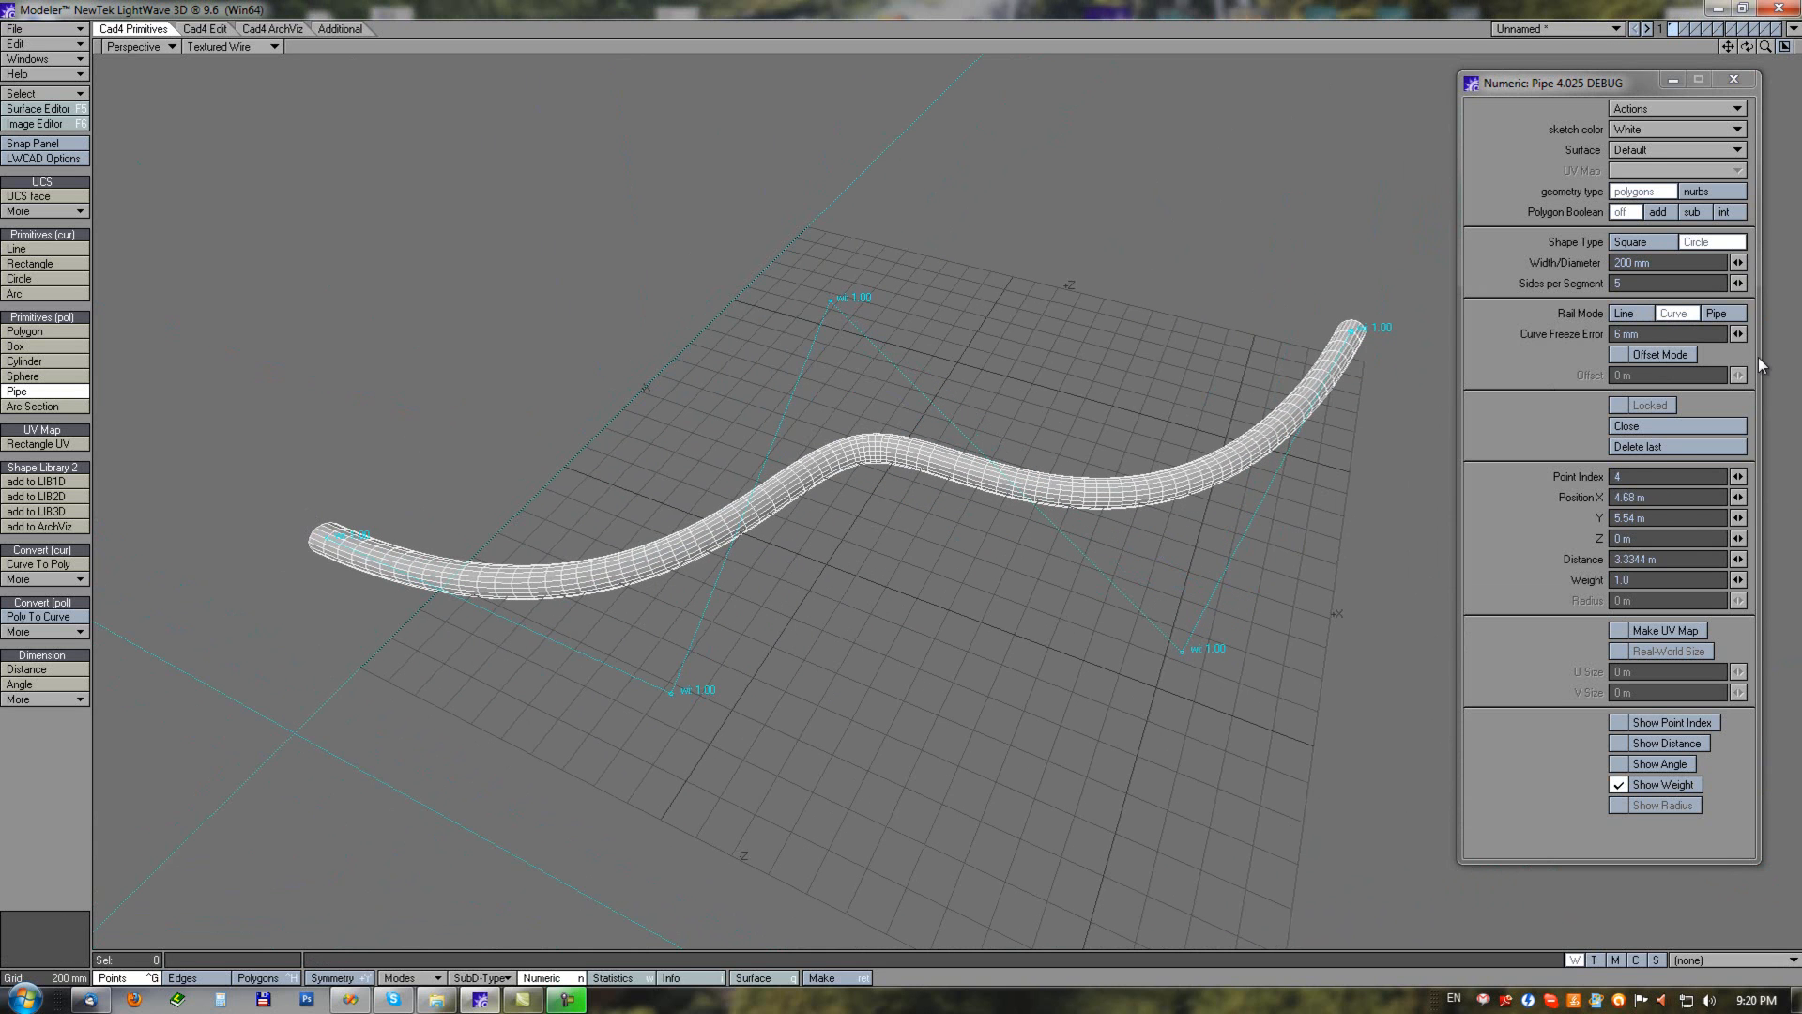
Switch the rail mode to Pipe, move the middle point to about X 900 mm, Y 4.22 m, and set its bend radius to 430 mm.
click(1711, 312)
mouse_move(842, 299)
mouse_down()
mouse_move(846, 238)
mouse_move(843, 311)
mouse_up()
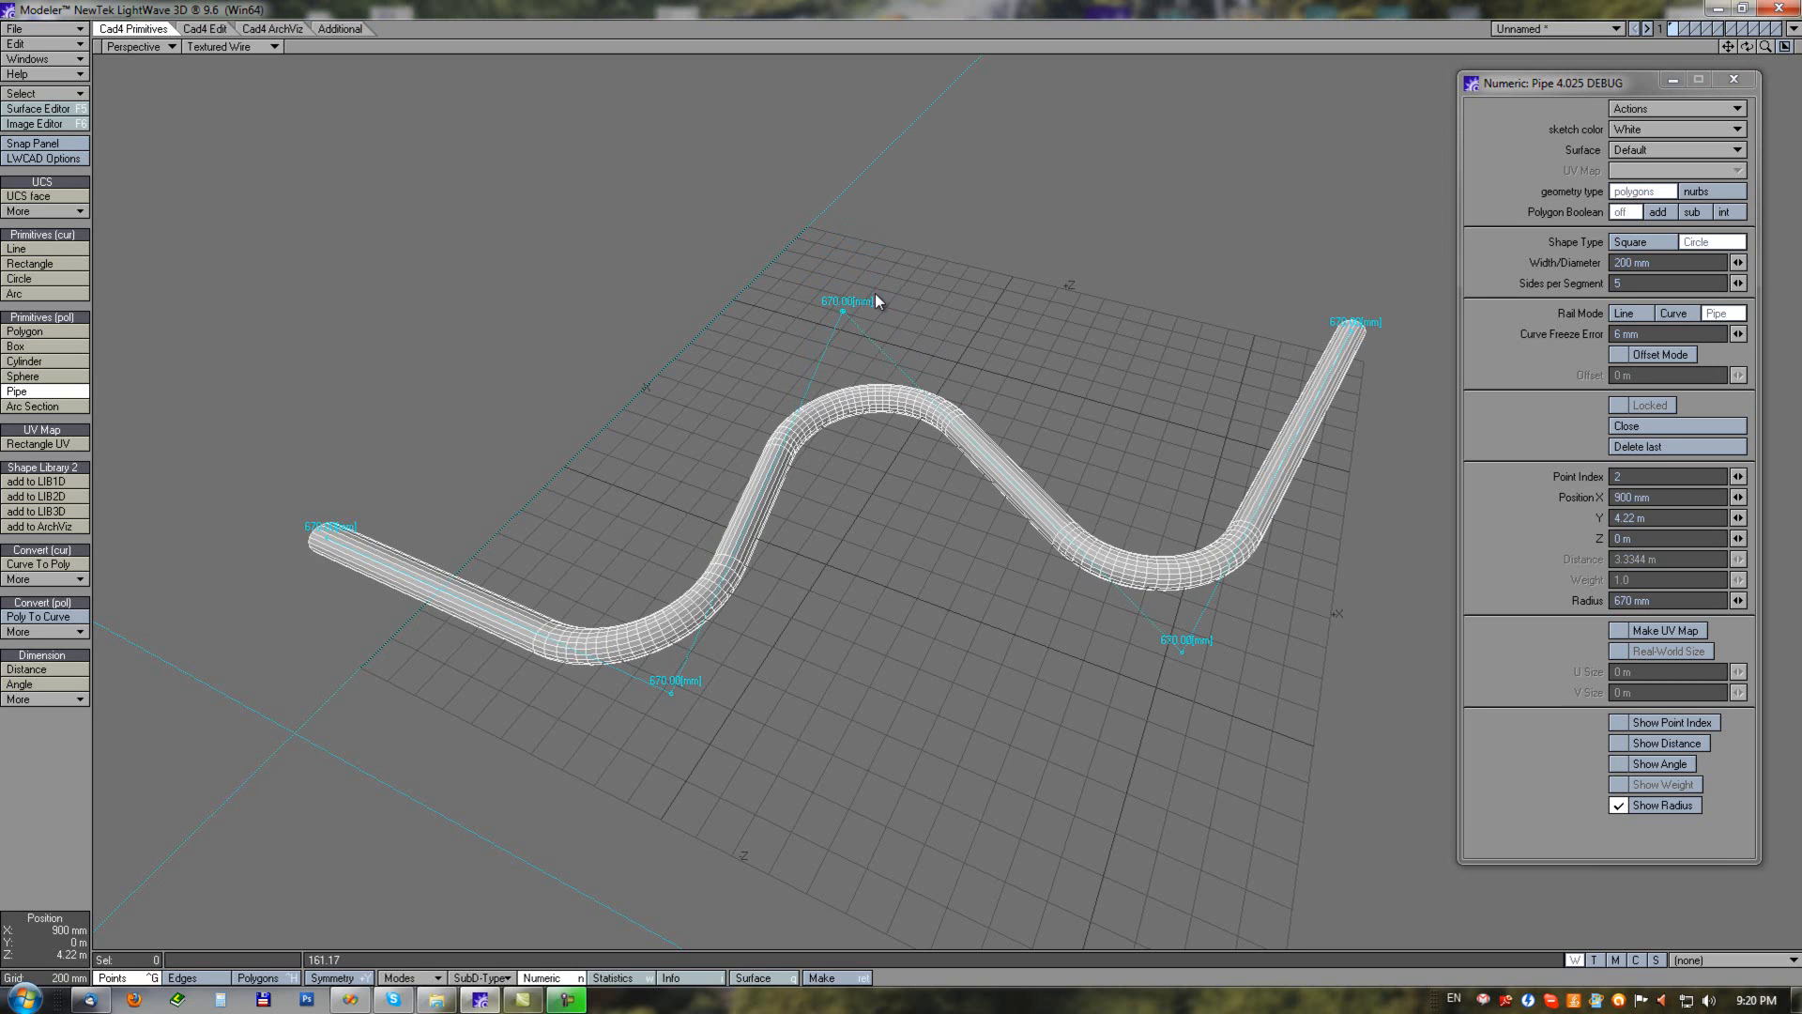
drag(846, 308, 969, 304)
mouse_move(804, 297)
mouse_down()
mouse_move(736, 310)
mouse_move(837, 299)
mouse_move(798, 311)
mouse_up()
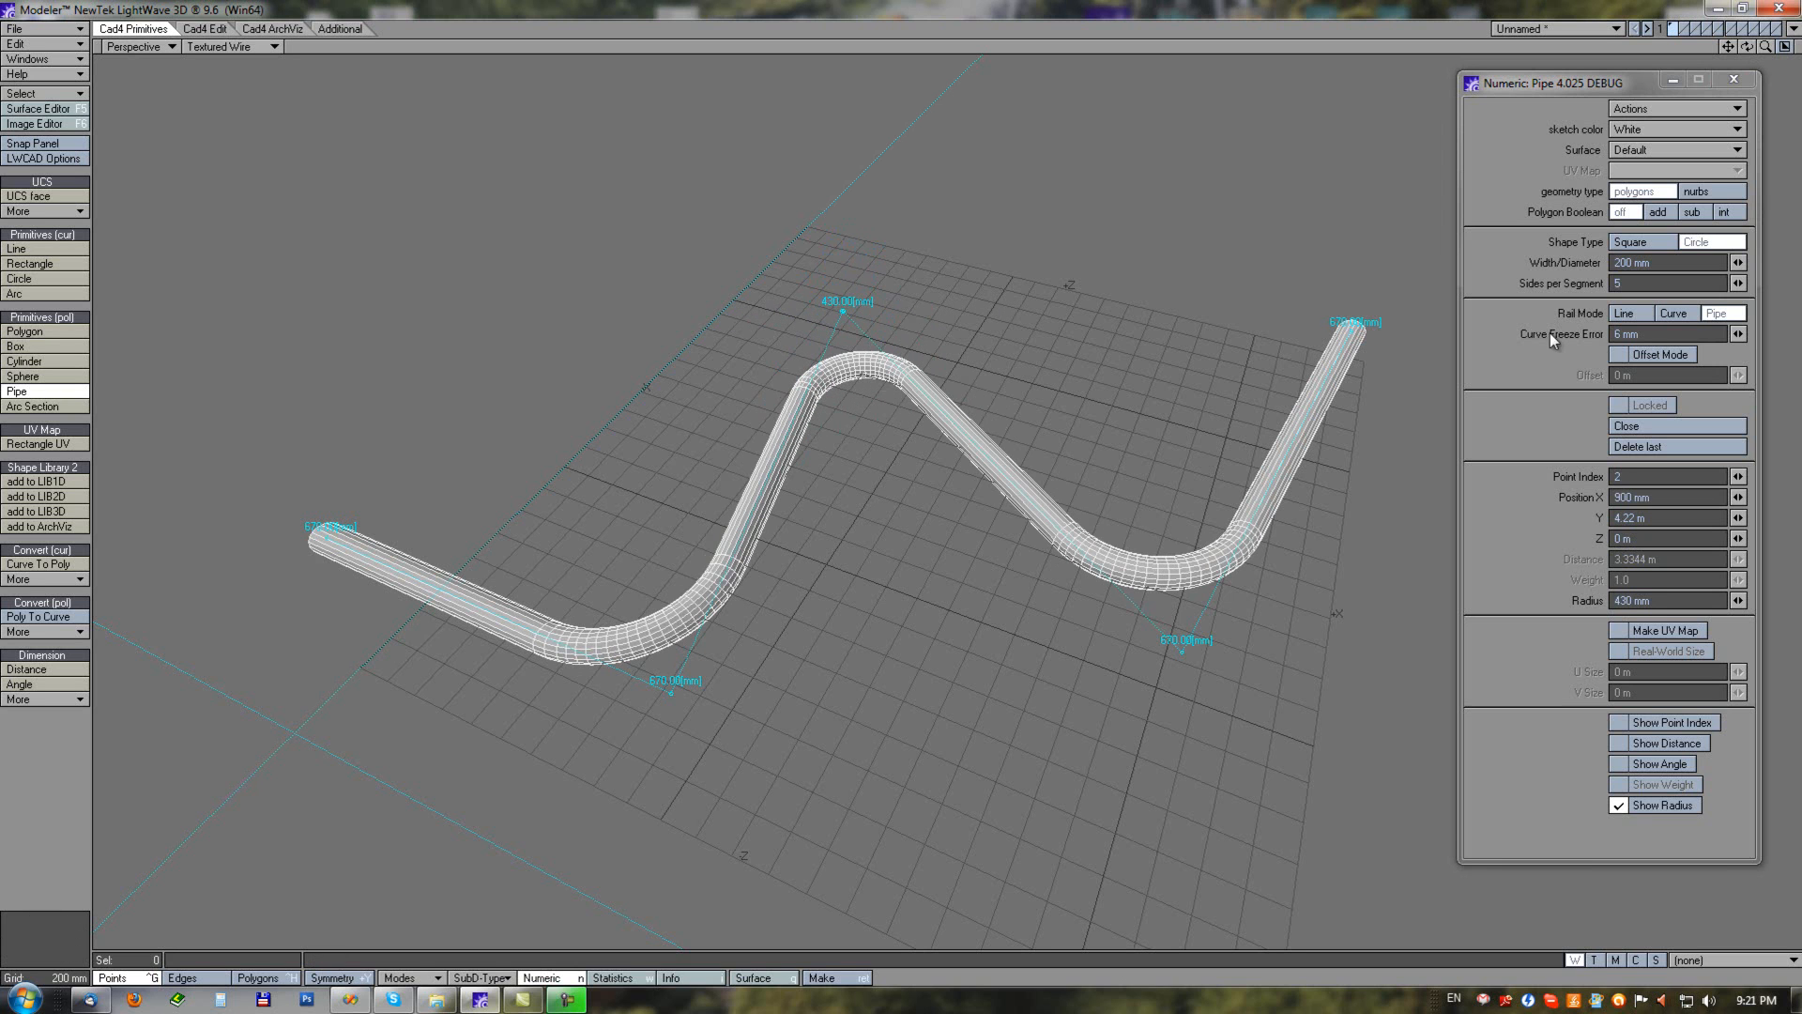
Return the rail to Curve mode, move the middle point to about X 1.02 m, Y 4.6 m, and raise its weight to about 1.93.
click(1682, 315)
drag(845, 291, 877, 289)
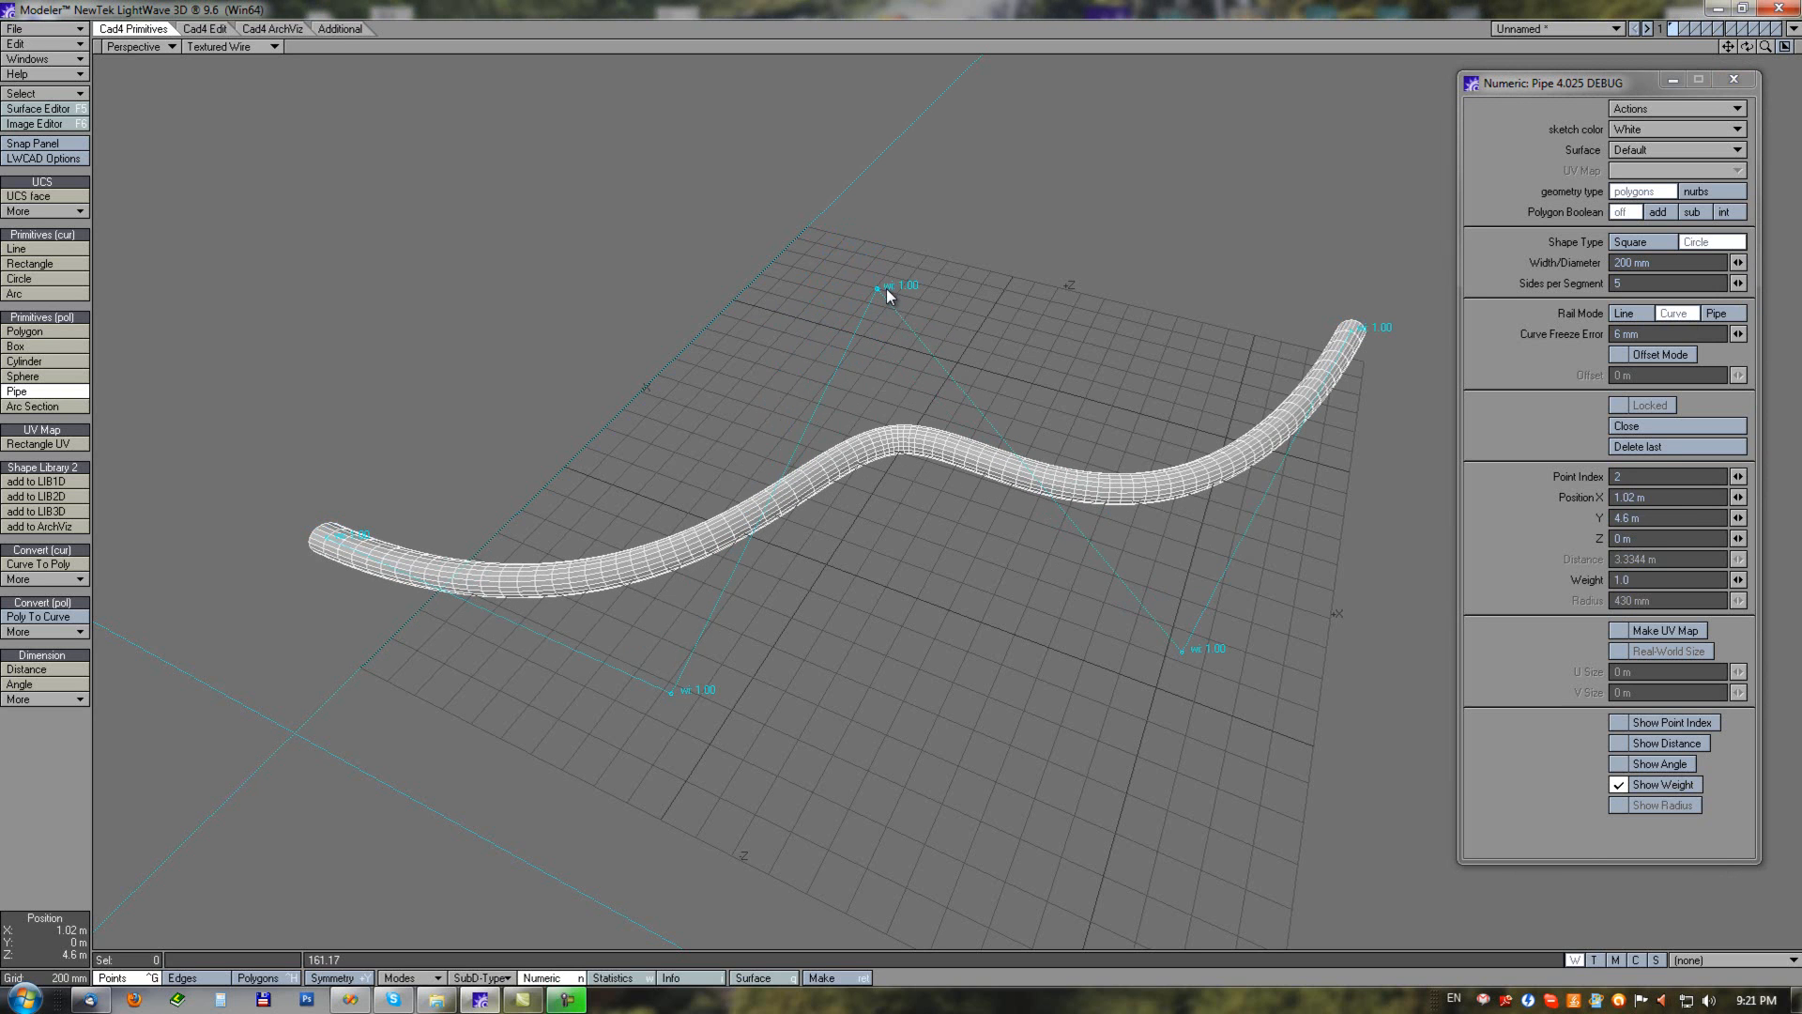
drag(875, 290, 961, 317)
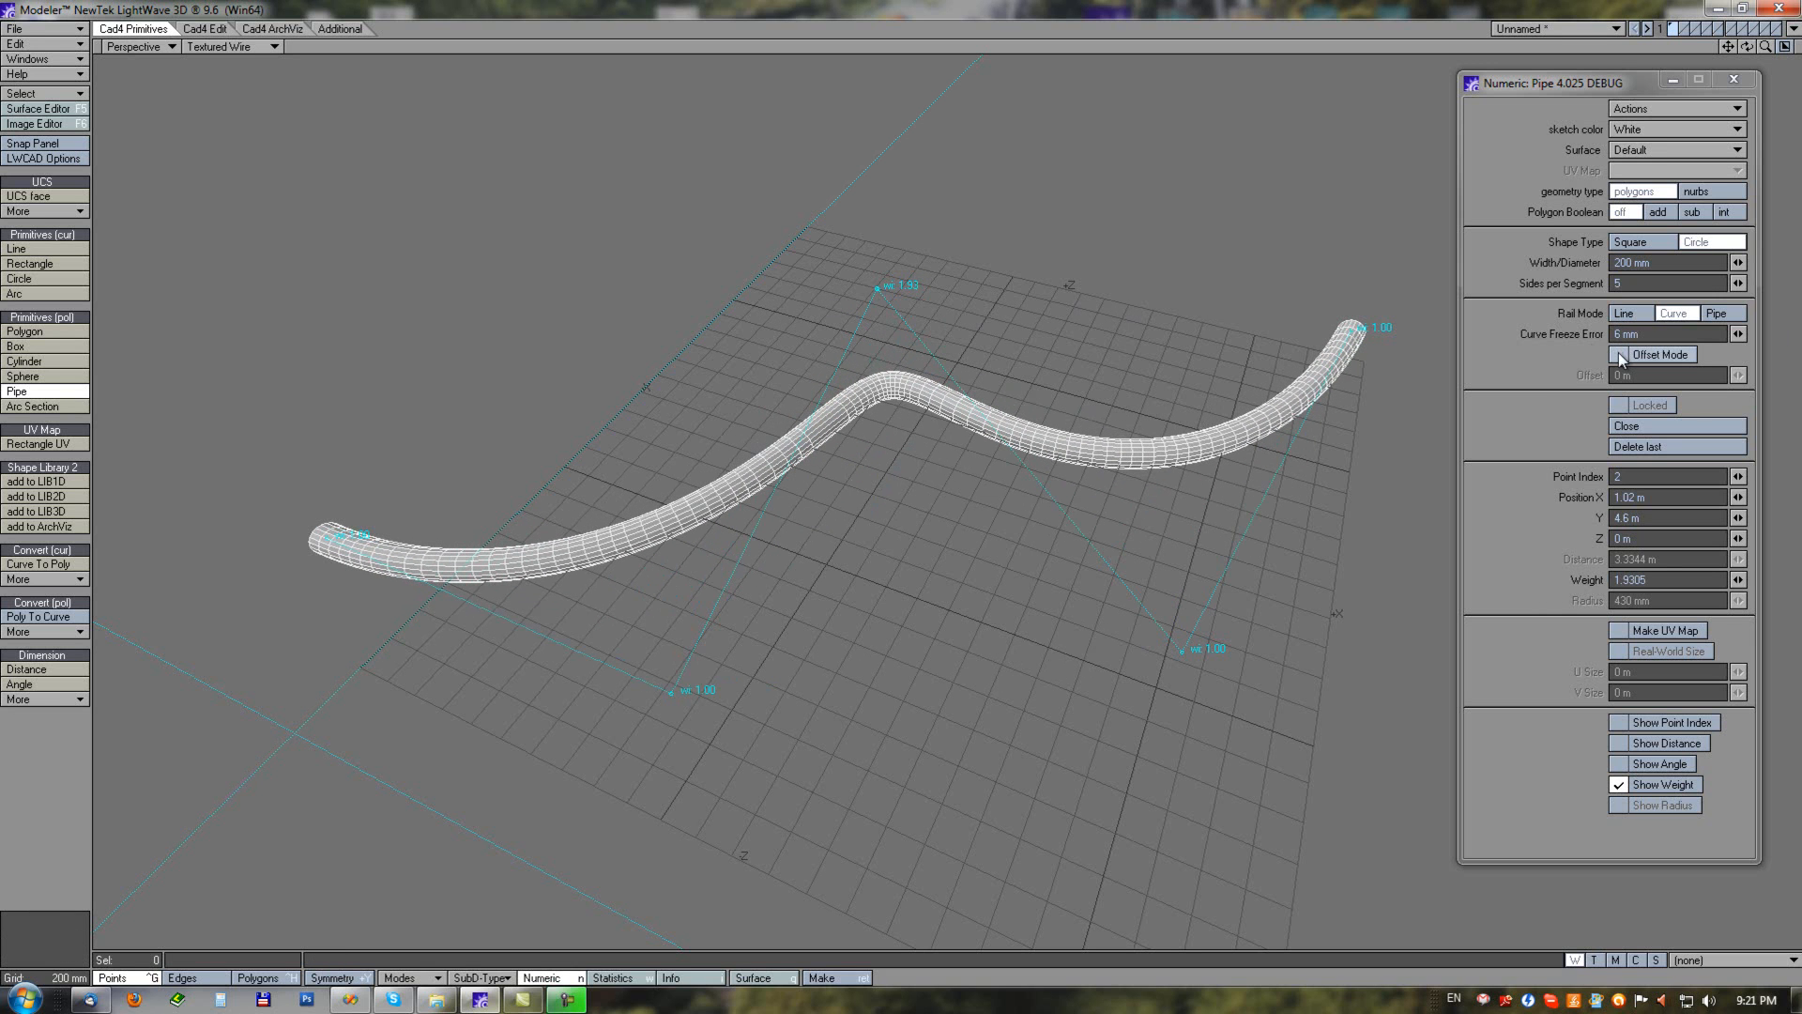
Enable Offset Mode at 1 m for the pipe and cycle its rail mode through Line and Curve to Pipe.
click(1619, 354)
alt+drag(798, 591, 926, 495)
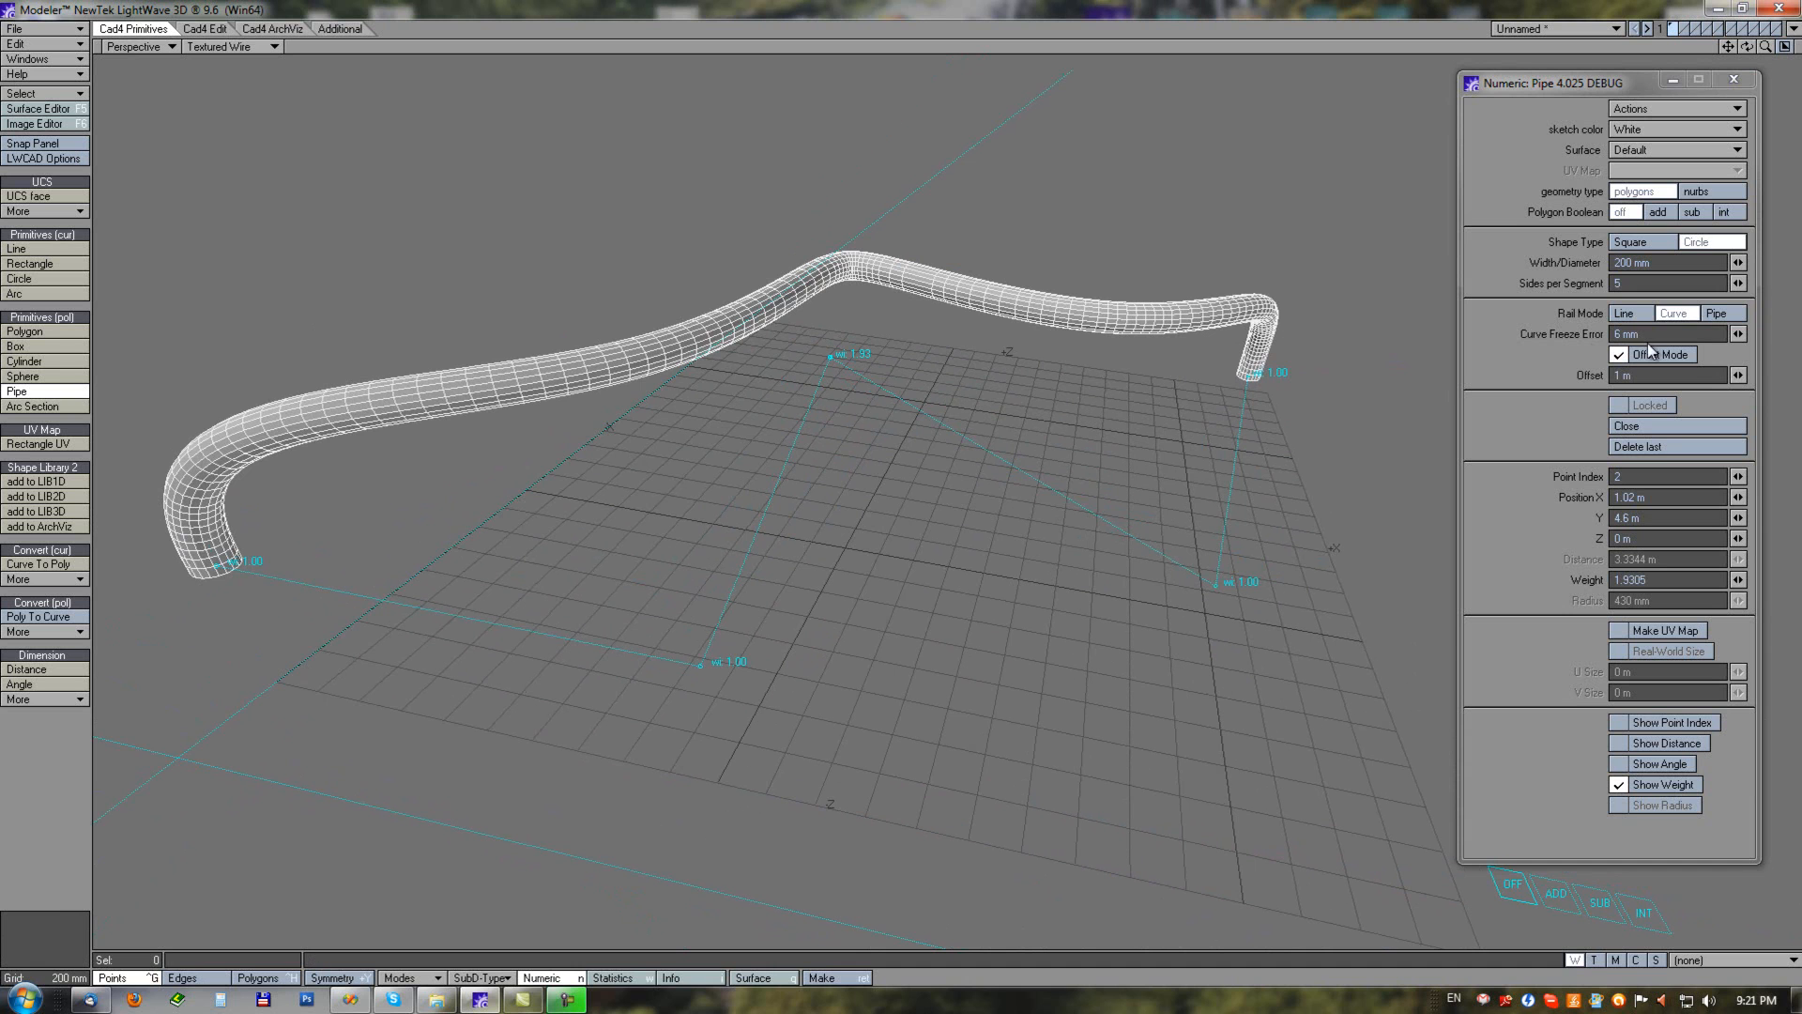
click(1635, 314)
click(1667, 314)
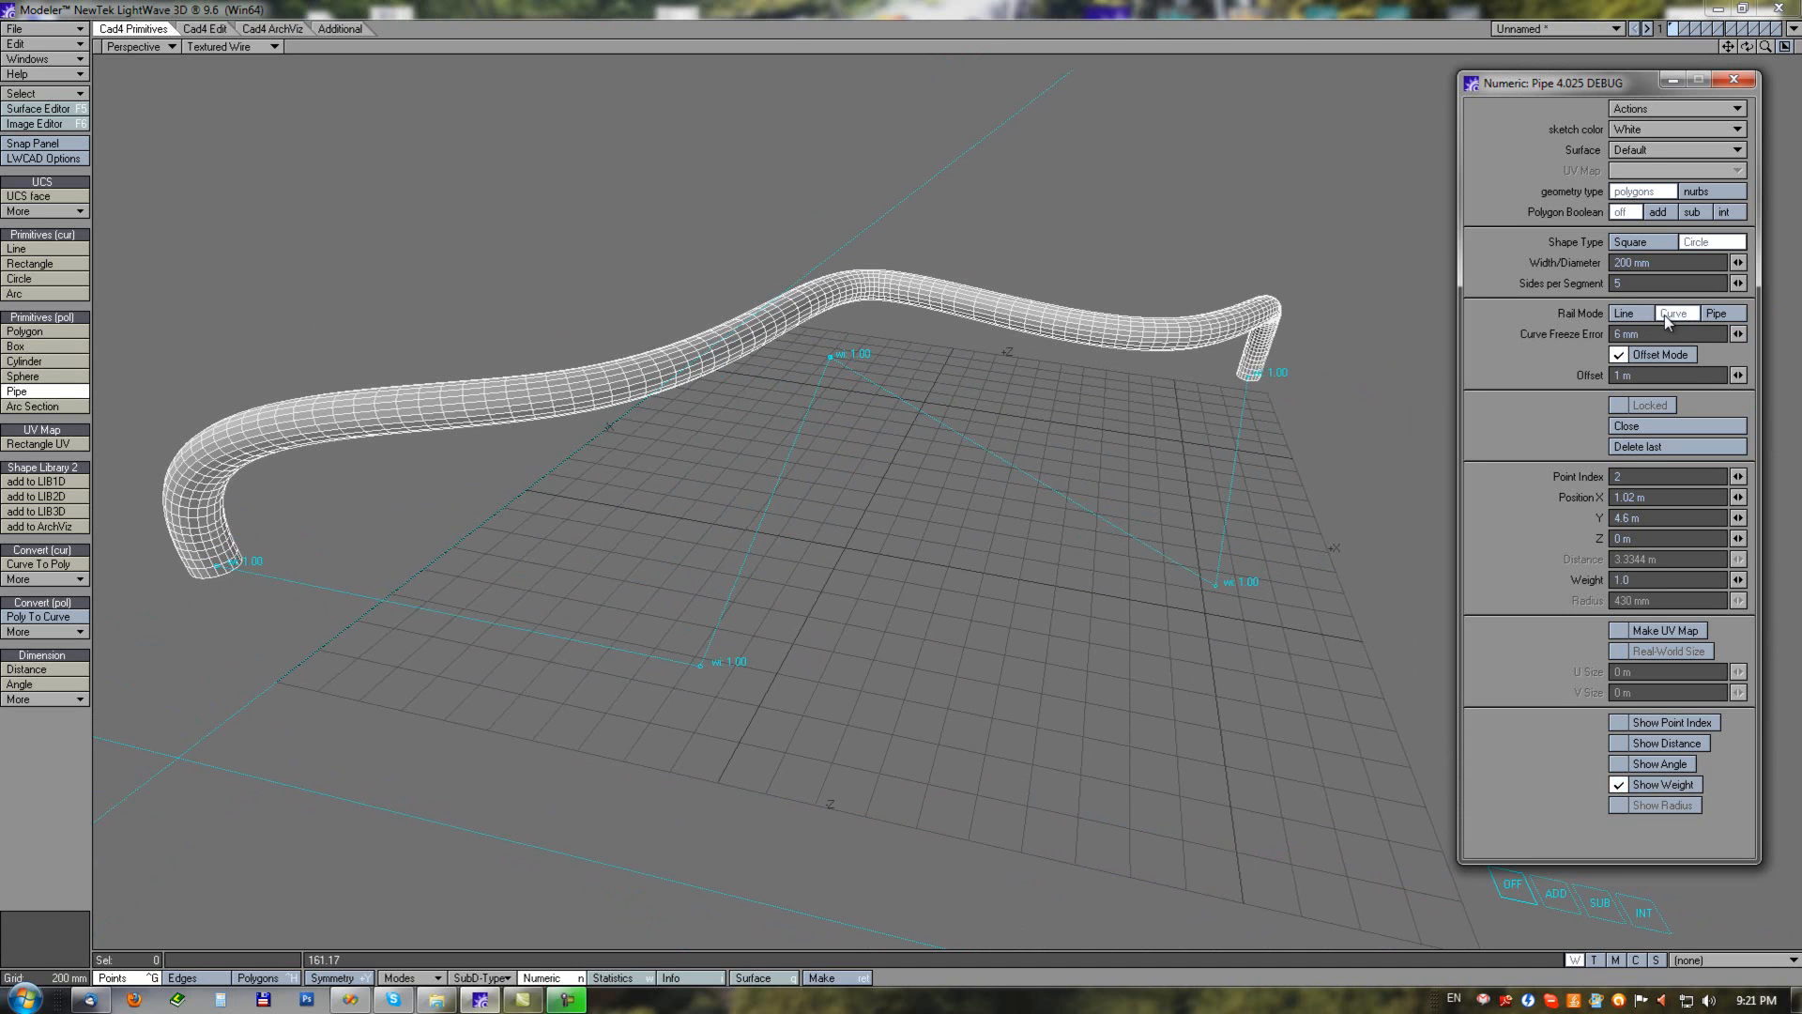
click(1720, 313)
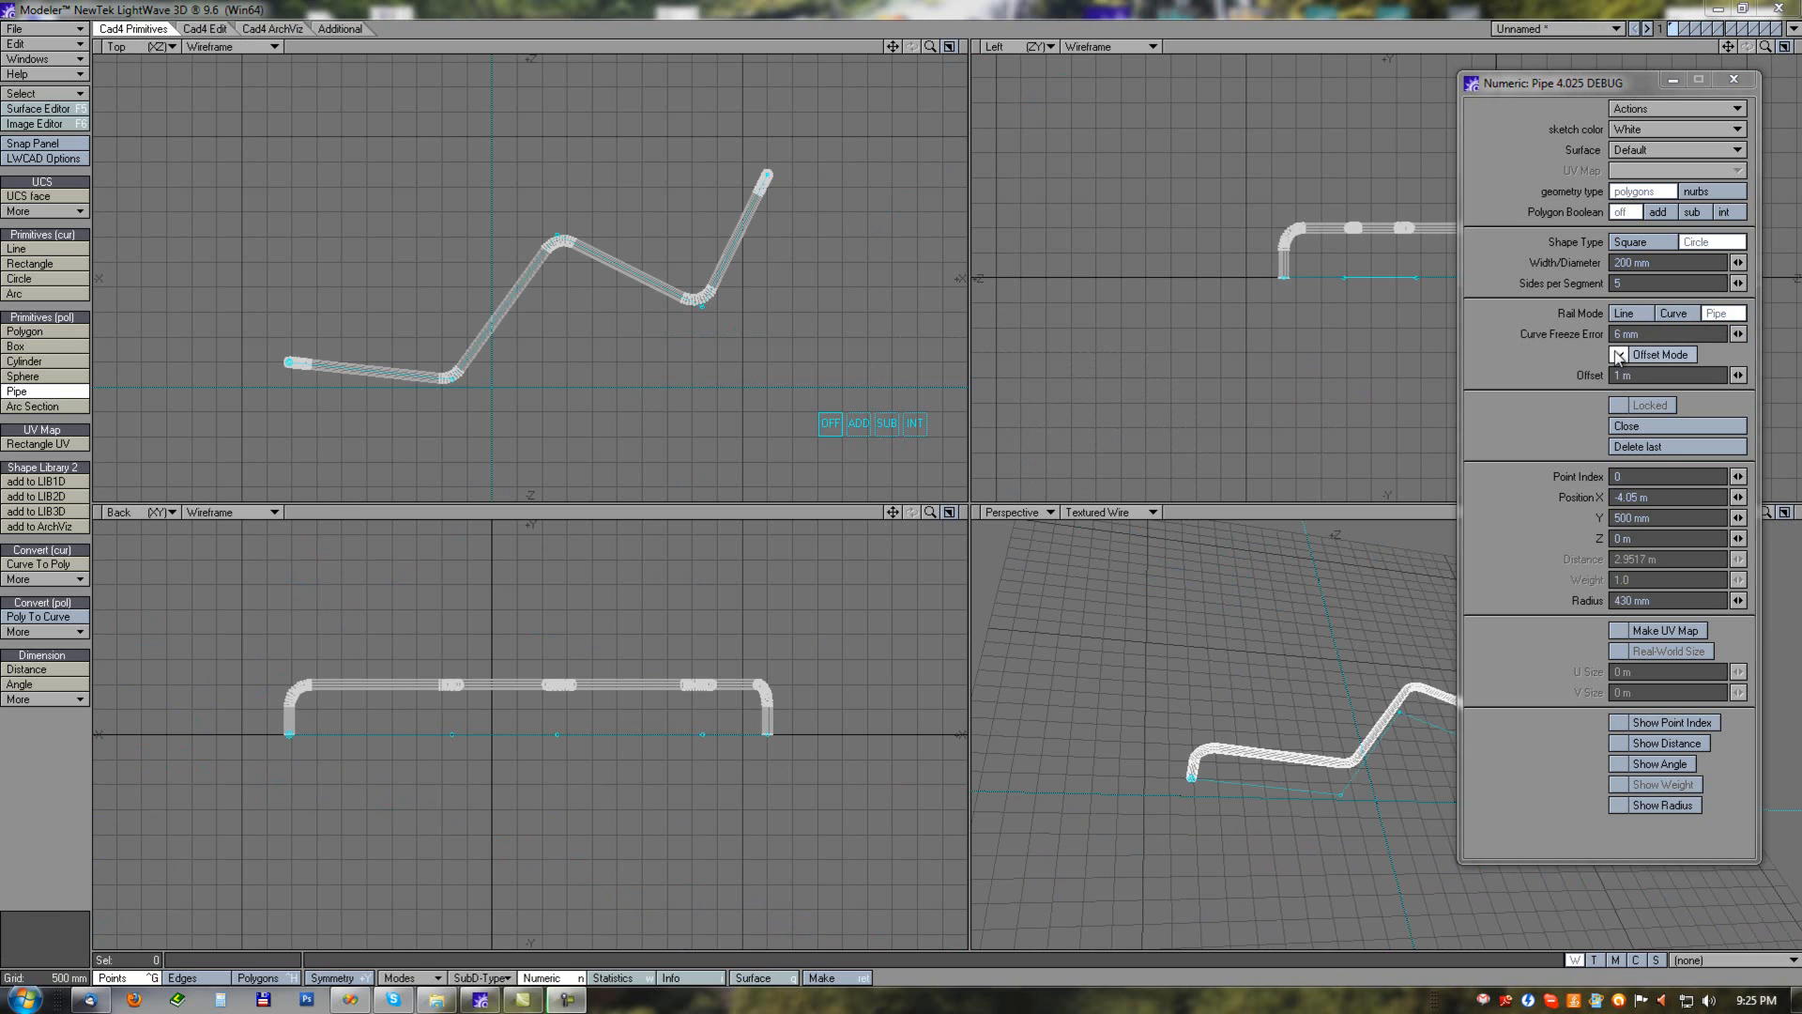
With Offset Mode off, add pipe points at about X -1.1 m, Y 5.7 m and X -3.45 m, Y 3.85 m, and close the path.
click(1619, 356)
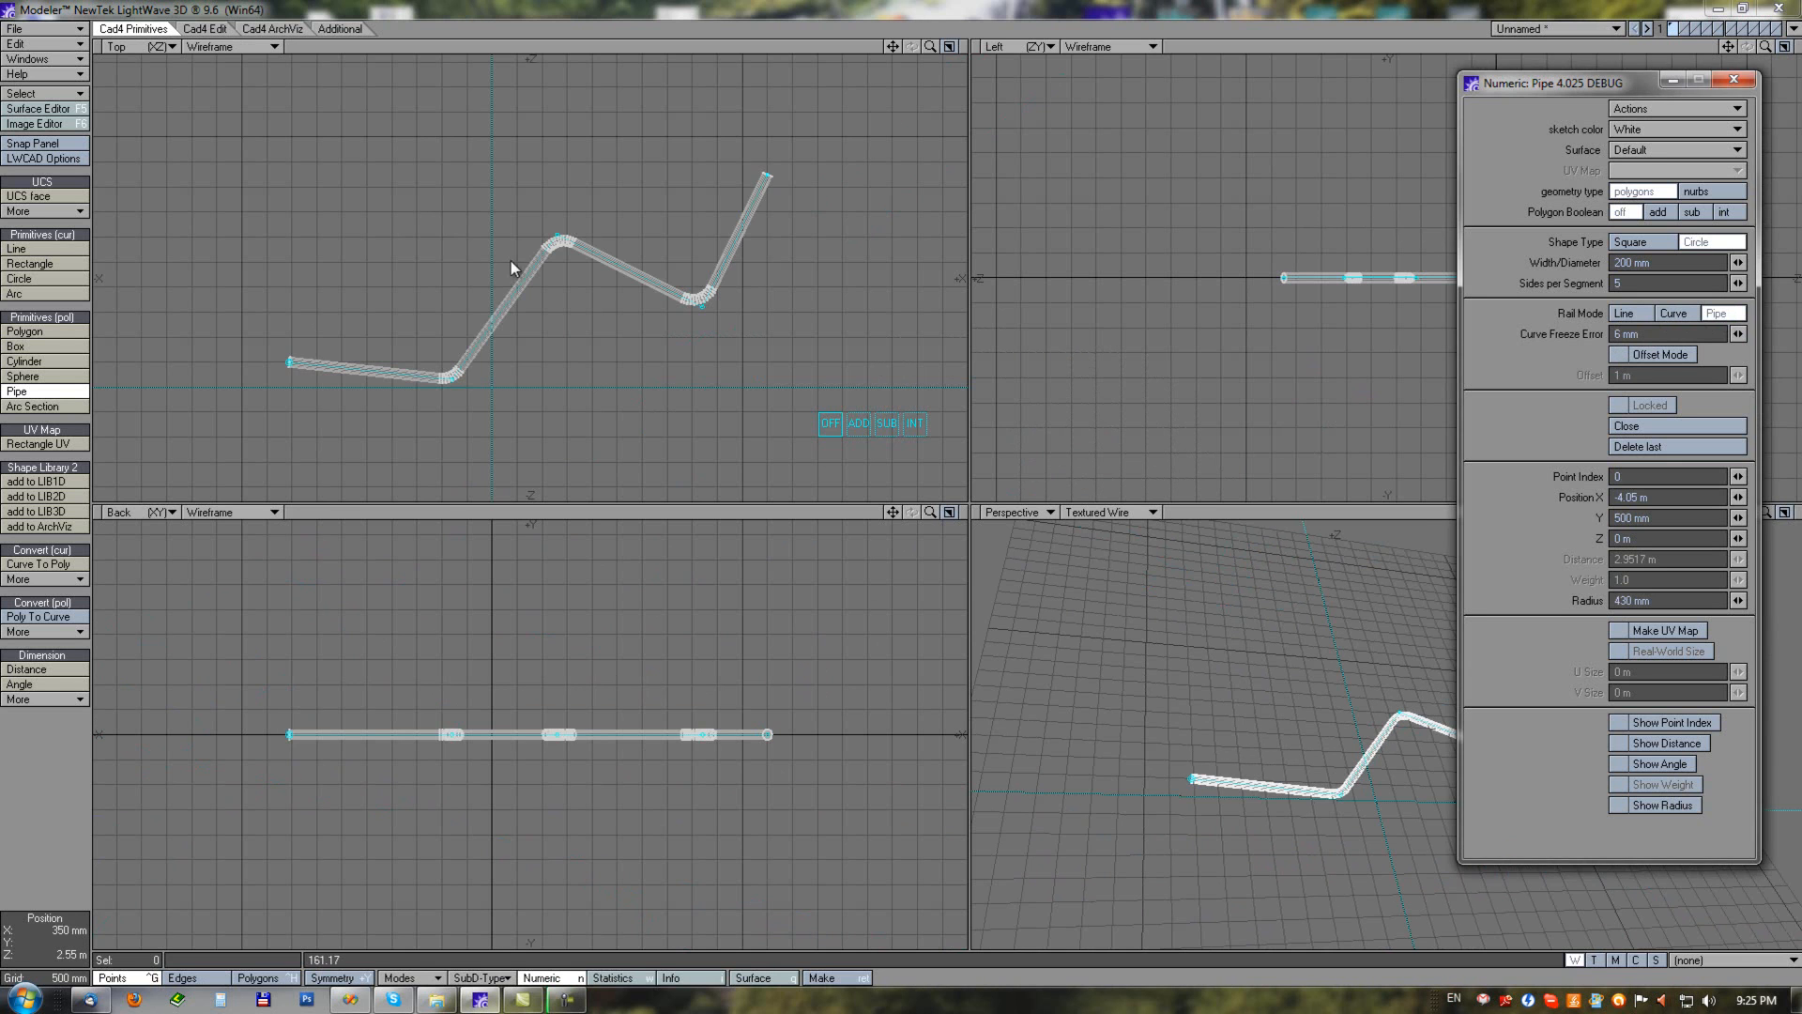
mouse_move(496, 205)
alt+mouse_down()
mouse_move(531, 242)
mouse_move(503, 234)
alt+mouse_up()
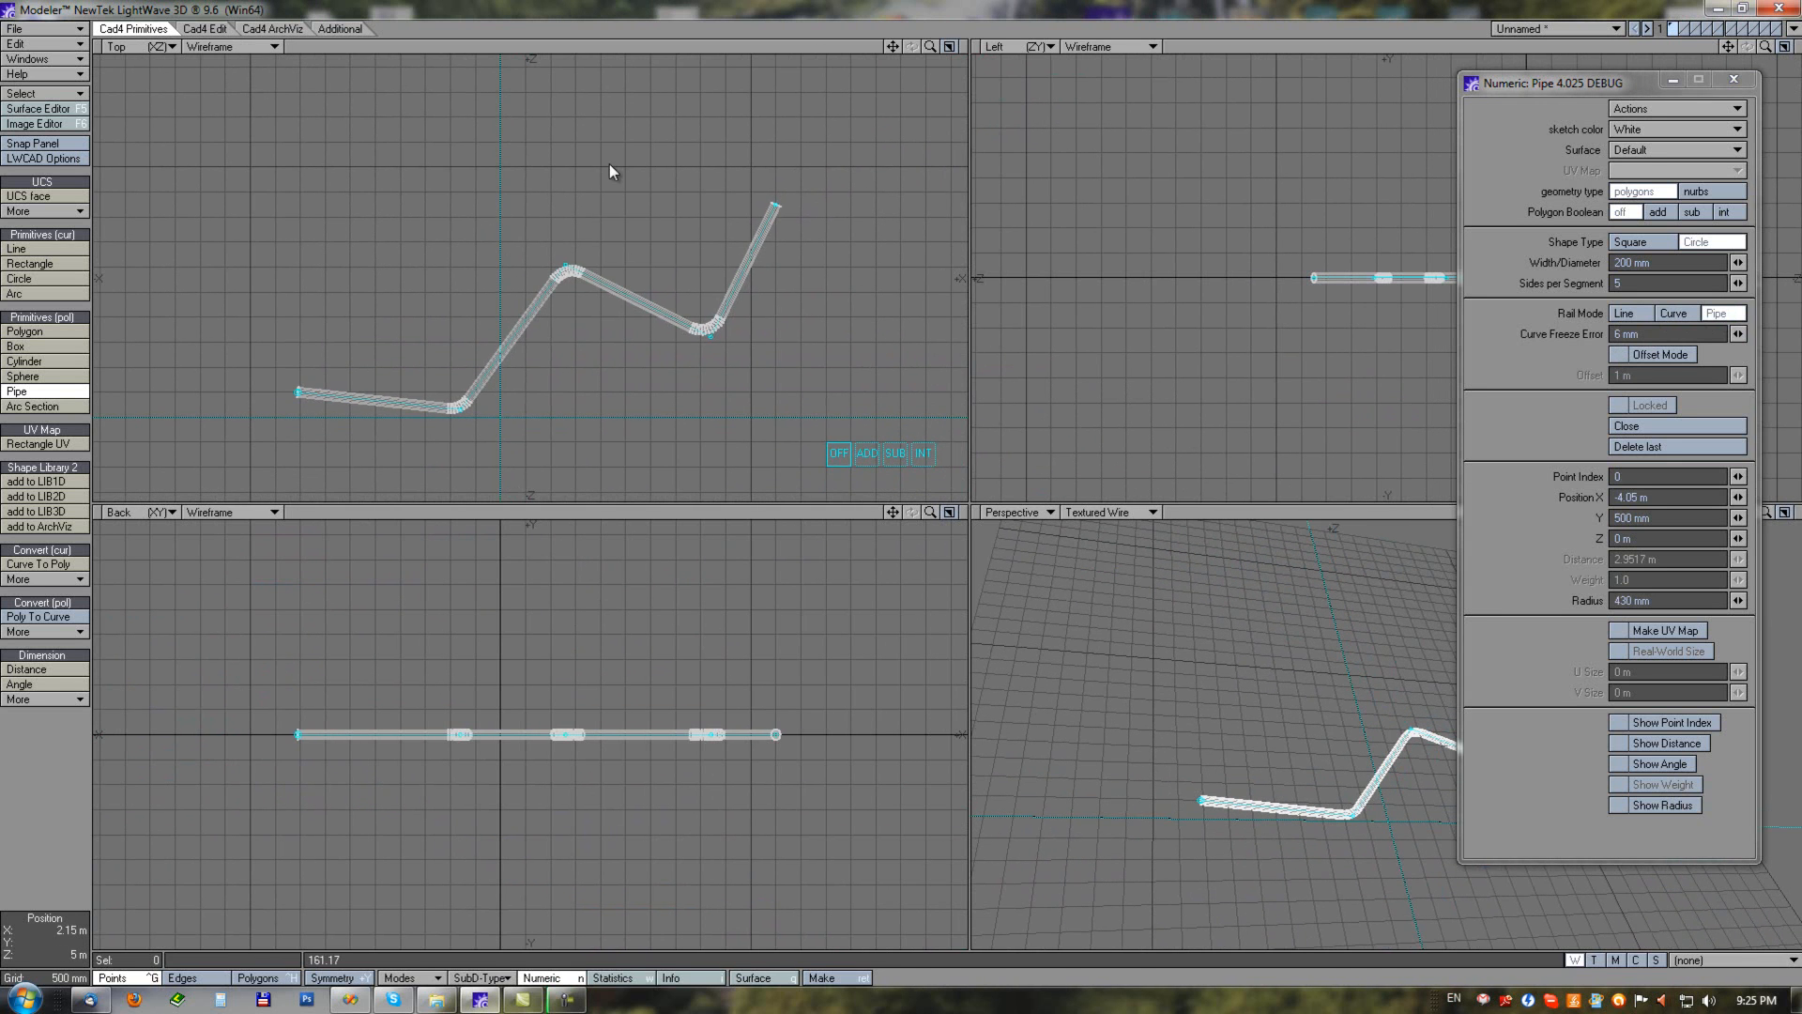
click(446, 132)
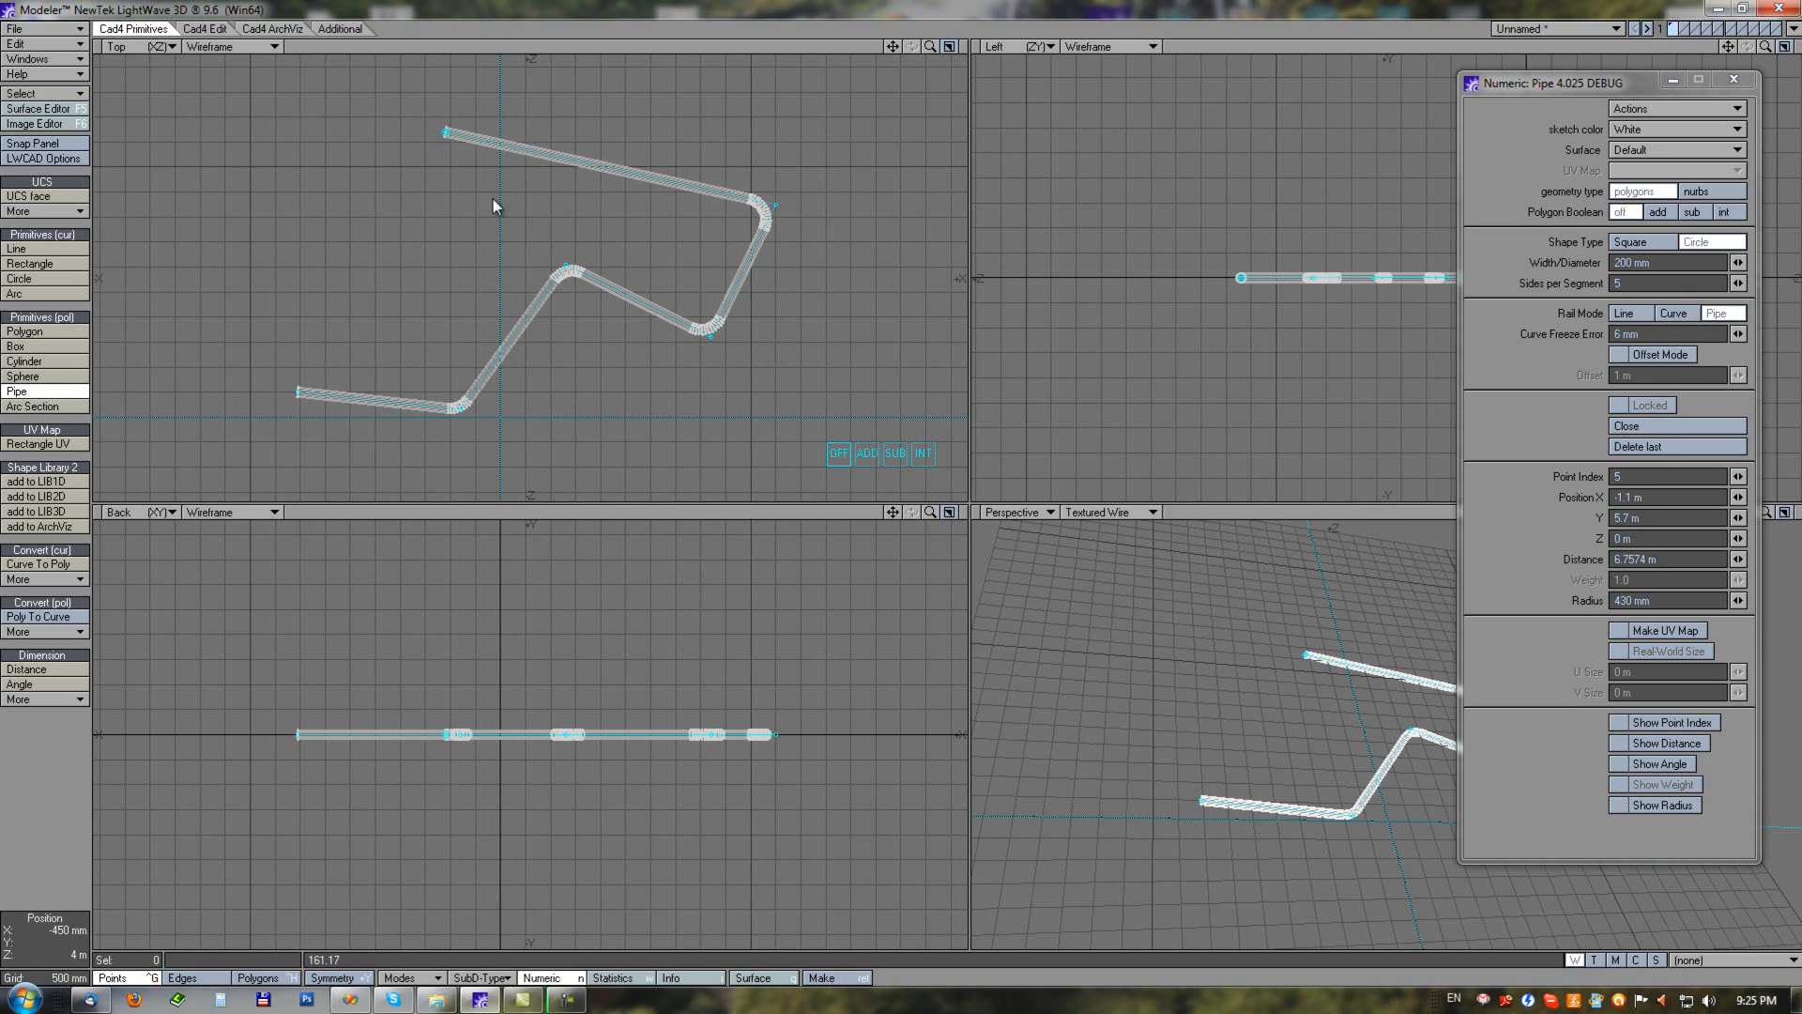
click(327, 224)
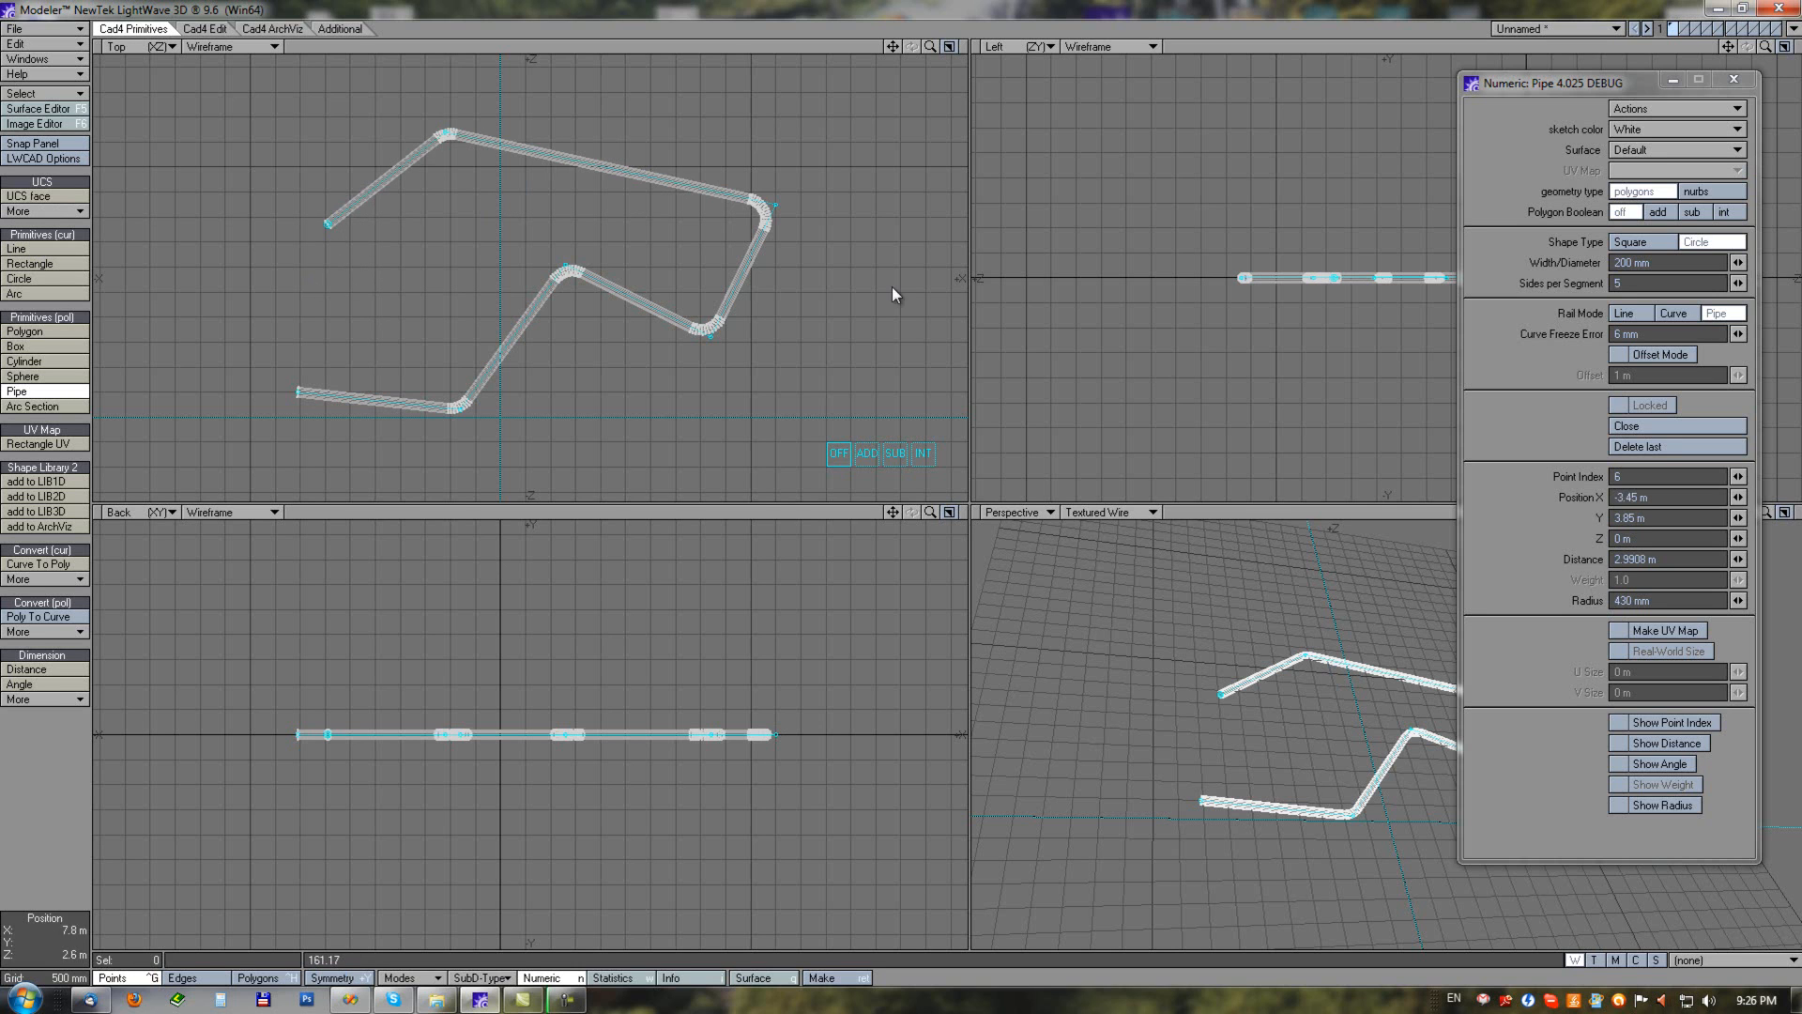
click(1636, 426)
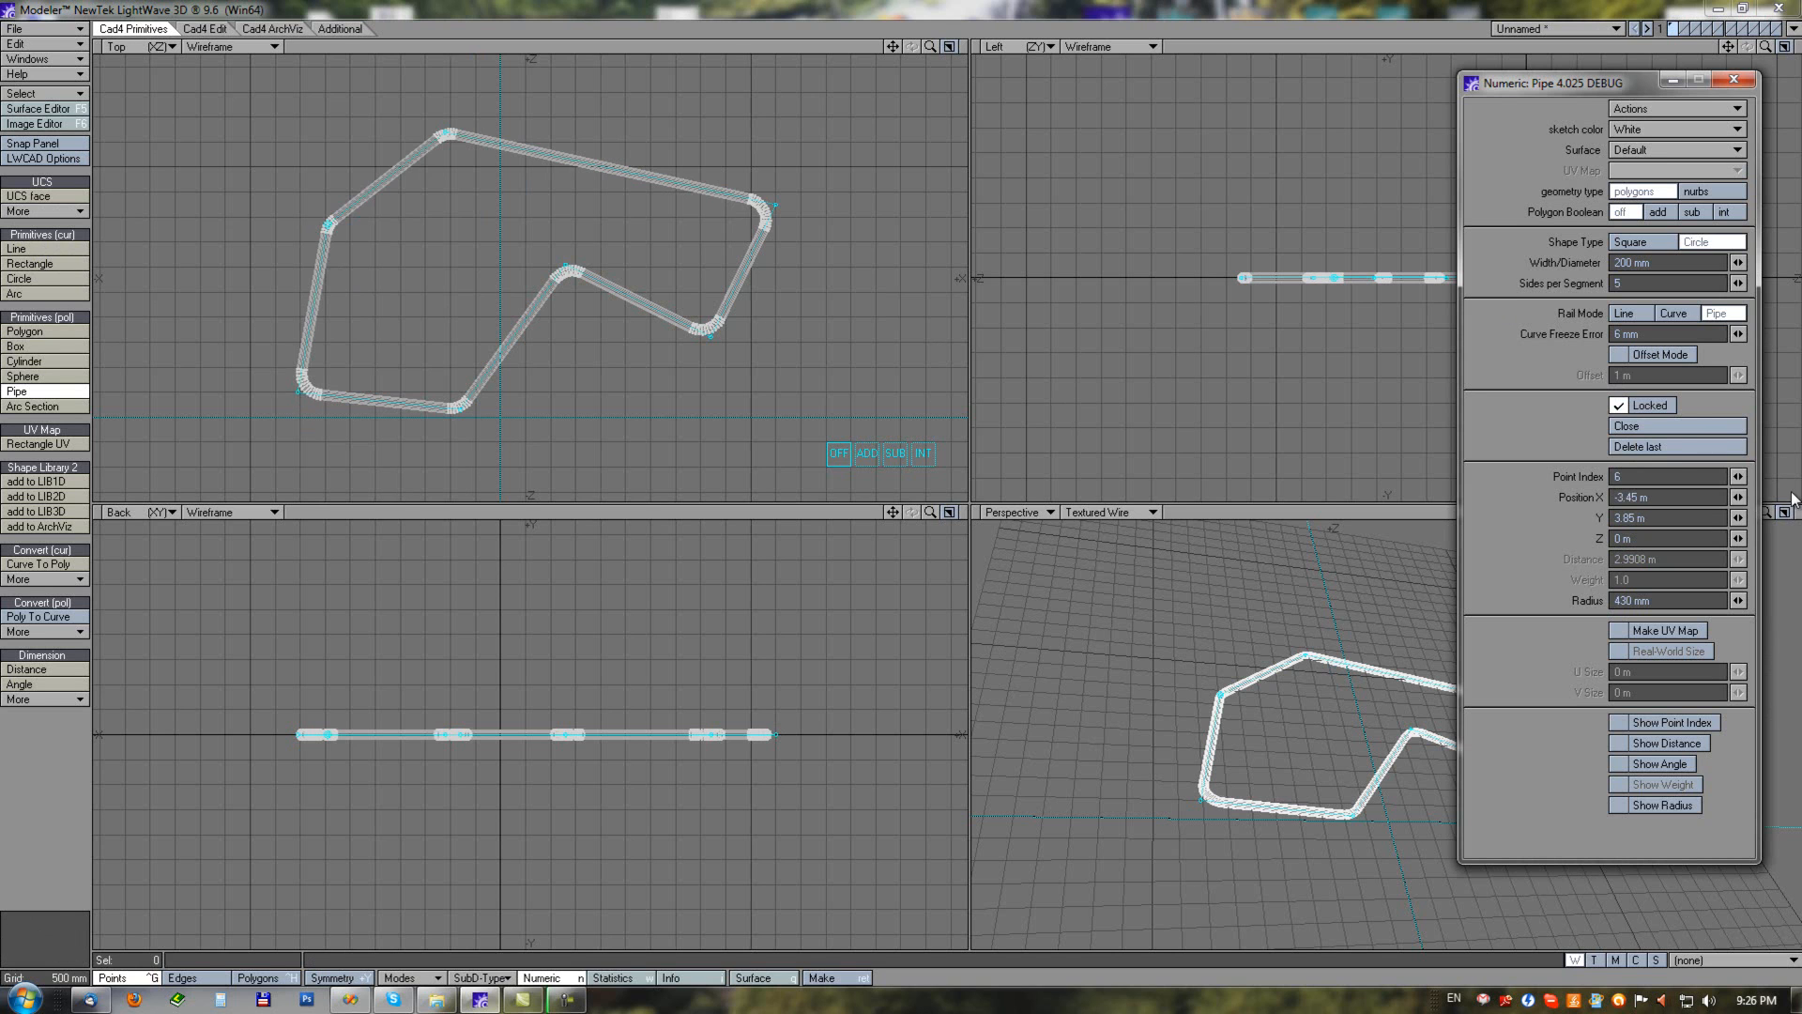
Reopen the closed pipe path and replace its last point with one nearer the middle of the shape.
click(1638, 447)
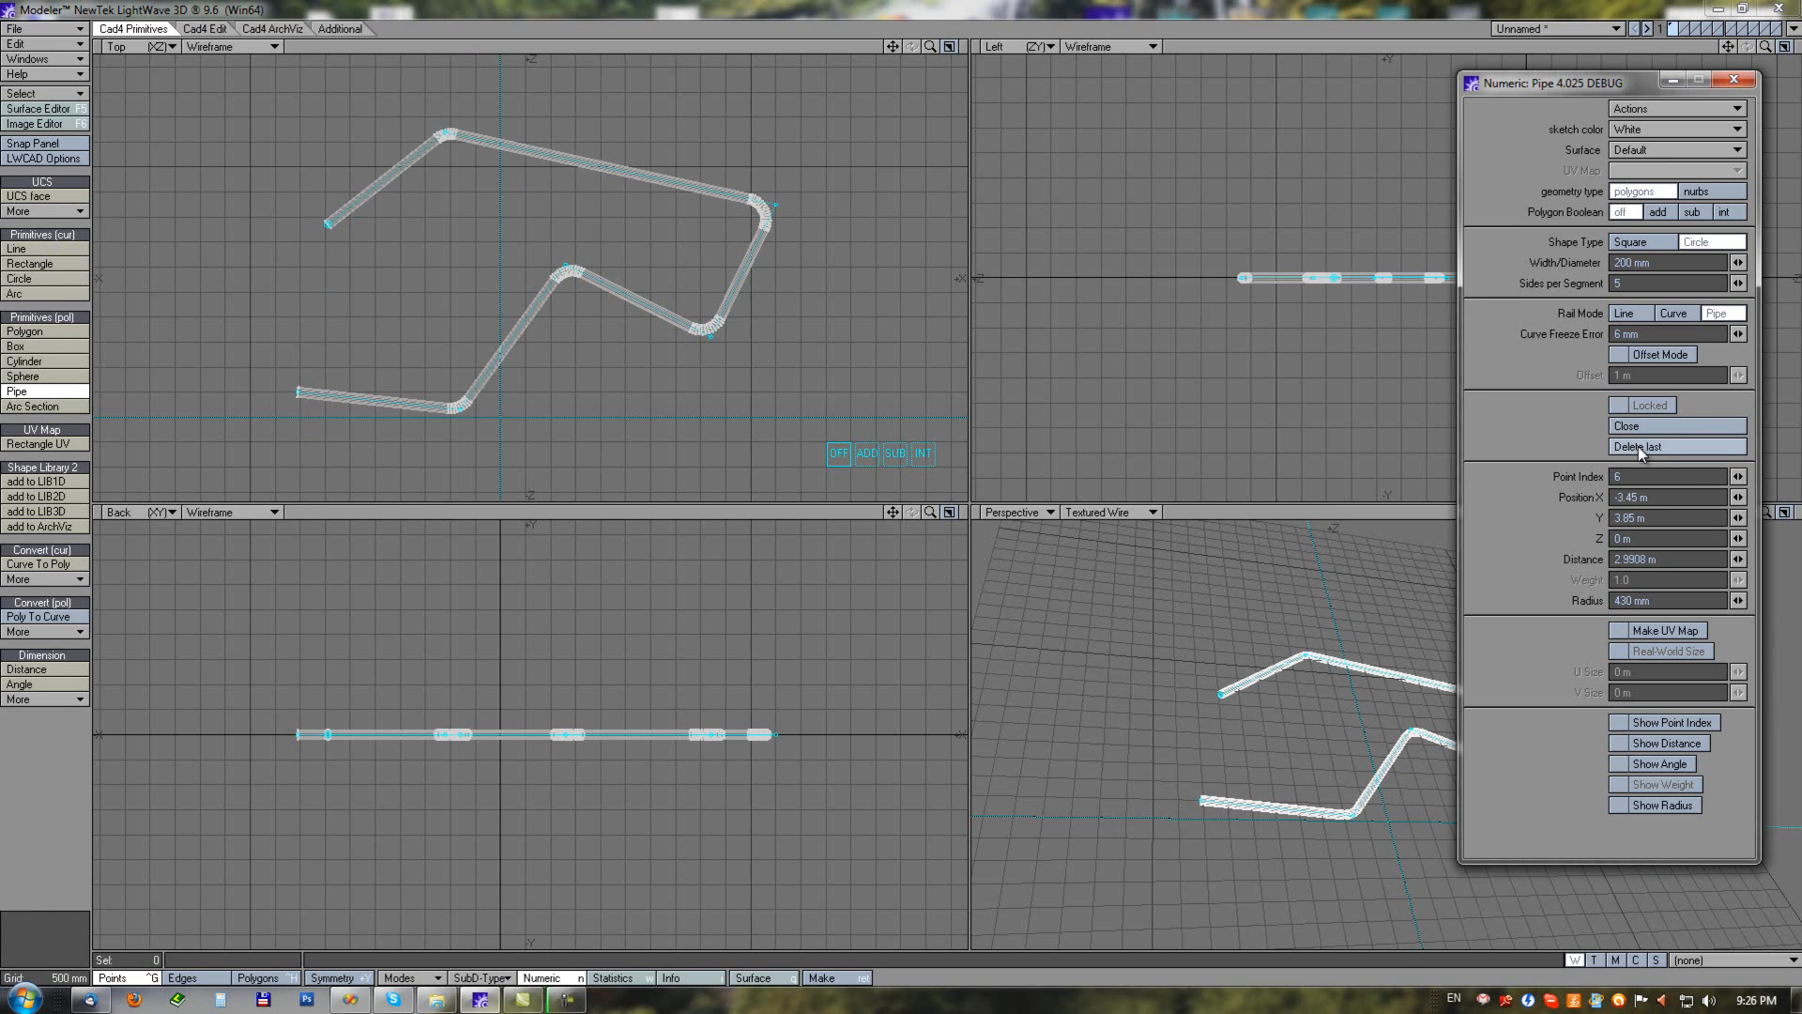
click(1637, 447)
click(408, 282)
Add a seventh pipe point, leave the path open, and place that end point at about X -4.55 m, Y 4 m.
click(298, 392)
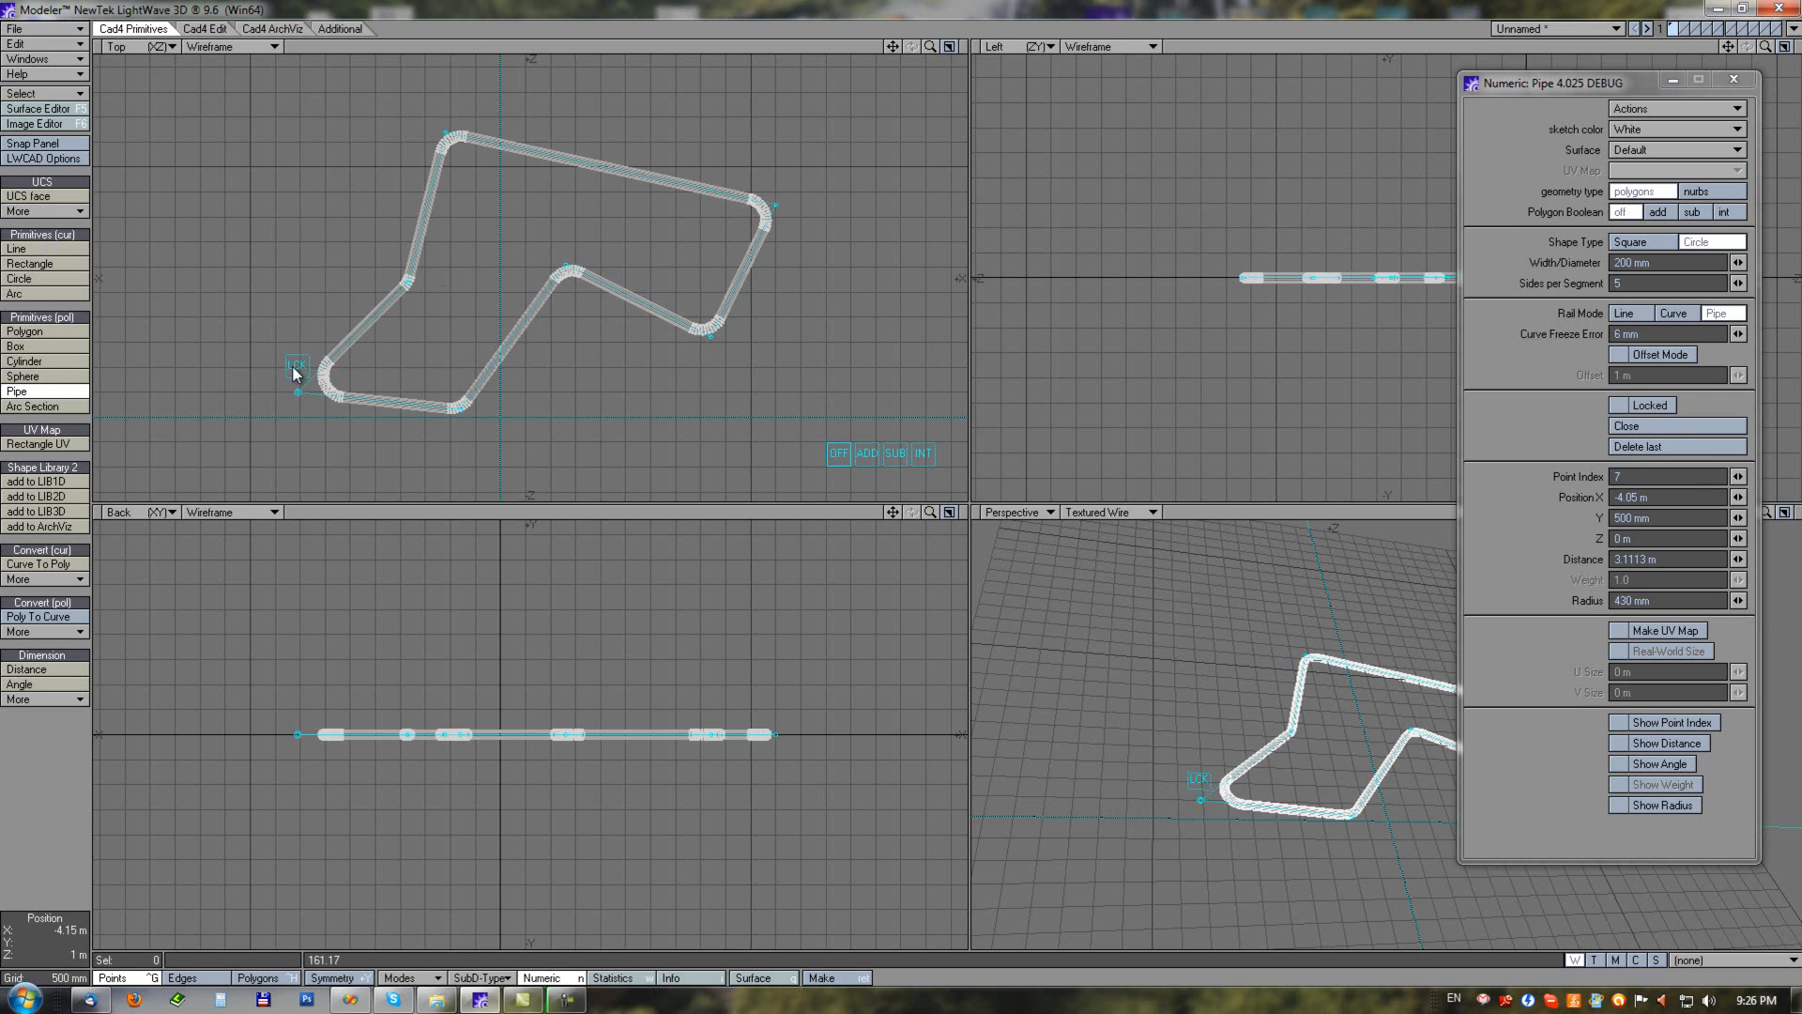
click(297, 370)
drag(347, 408, 274, 220)
click(262, 367)
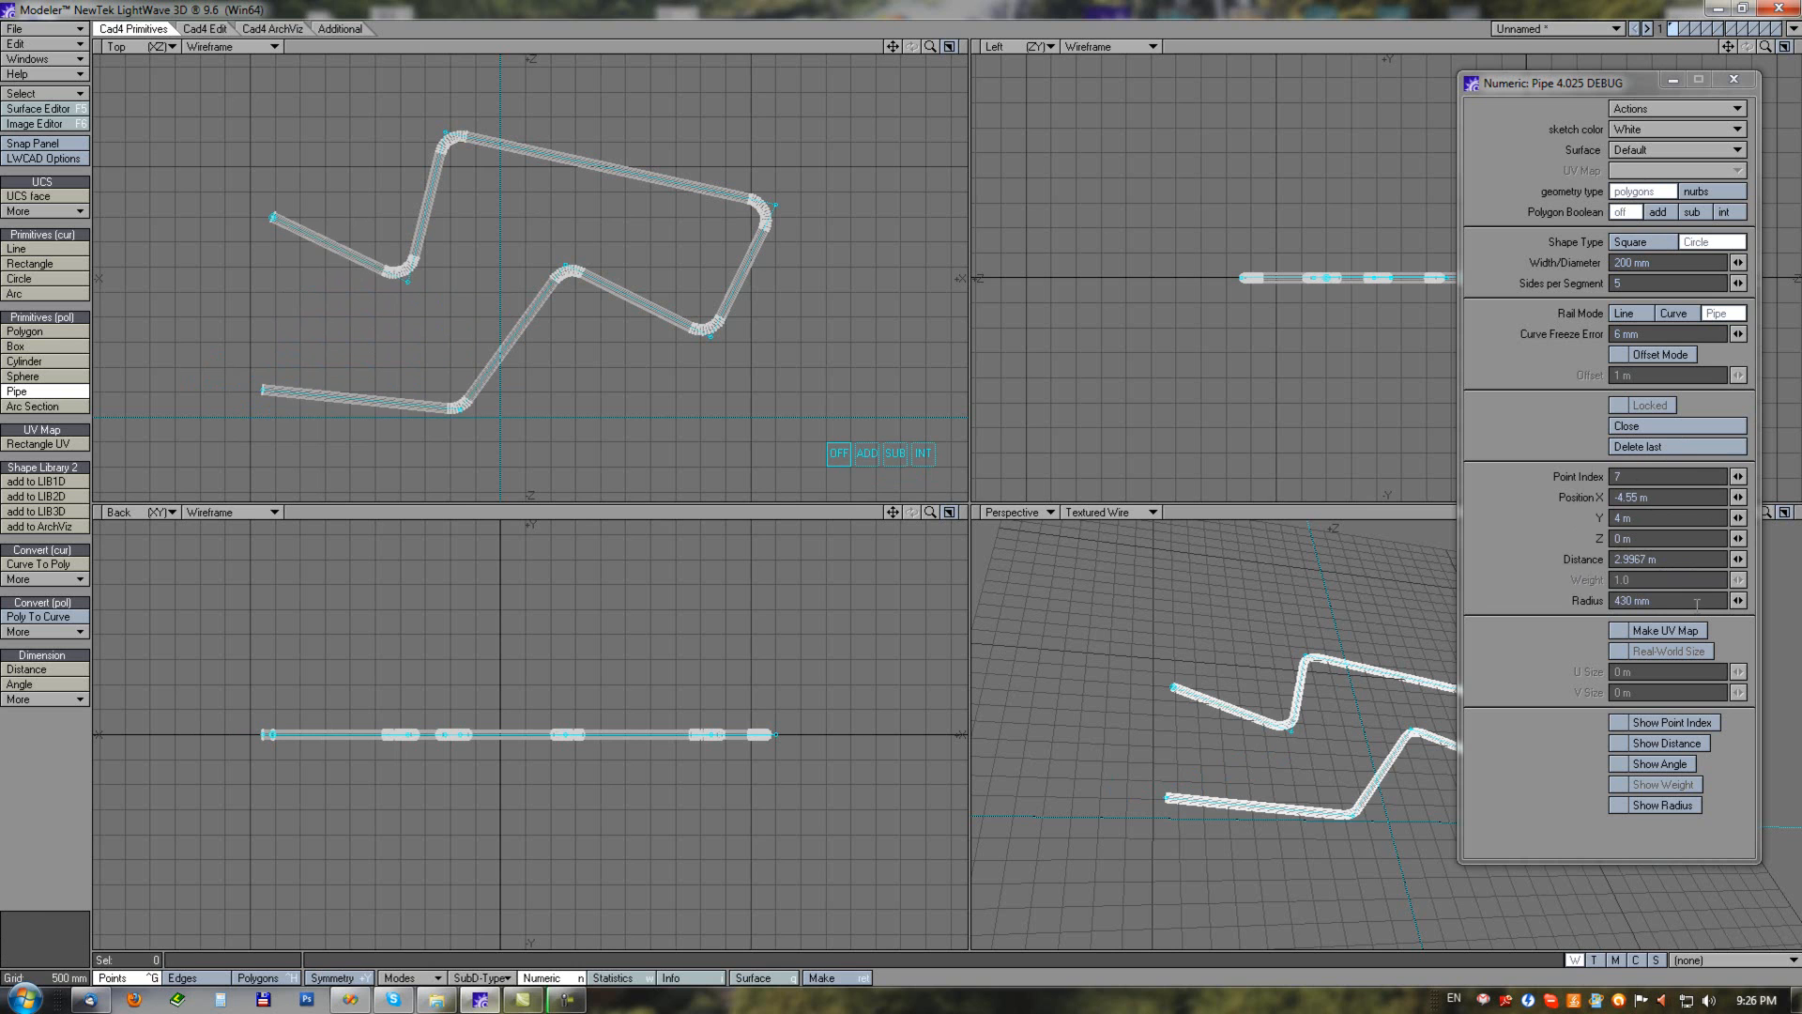
Display the pipe's point indices, segment distances and corner angles one at a time, hiding each label set again.
mouse_move(821, 456)
alt+mouse_down()
mouse_move(787, 454)
mouse_move(831, 451)
alt+mouse_up()
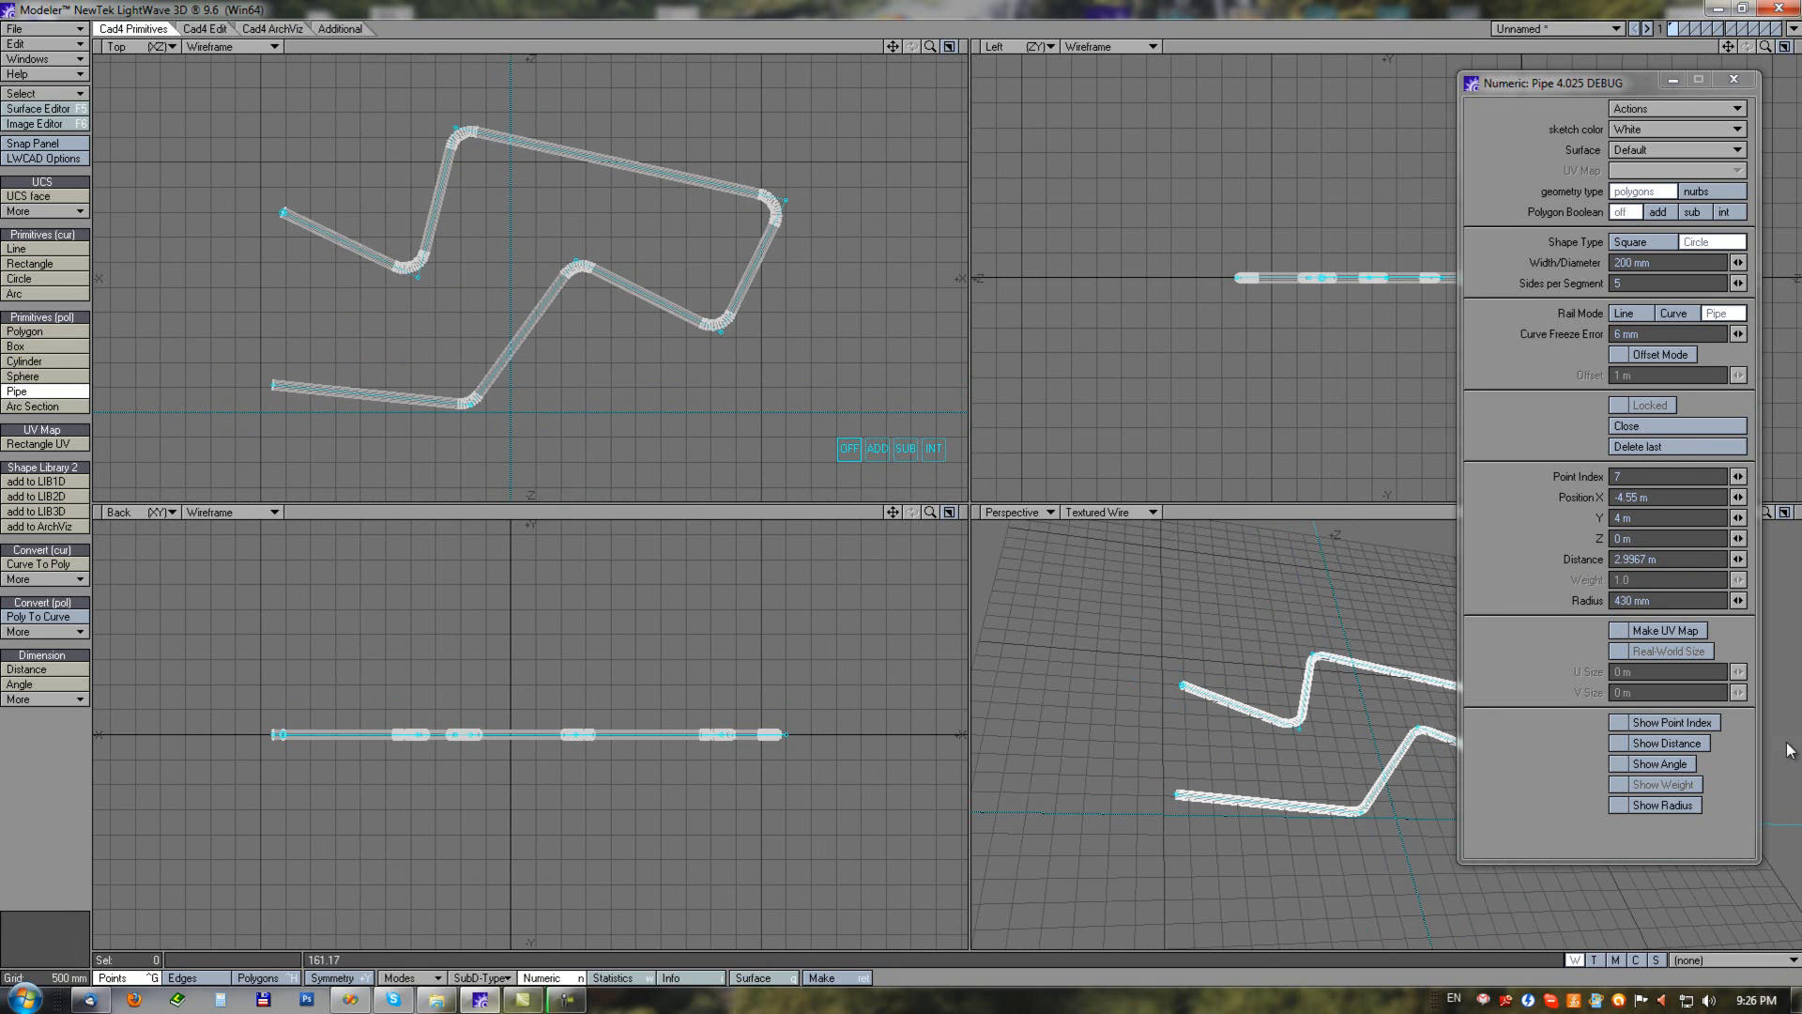
click(1617, 725)
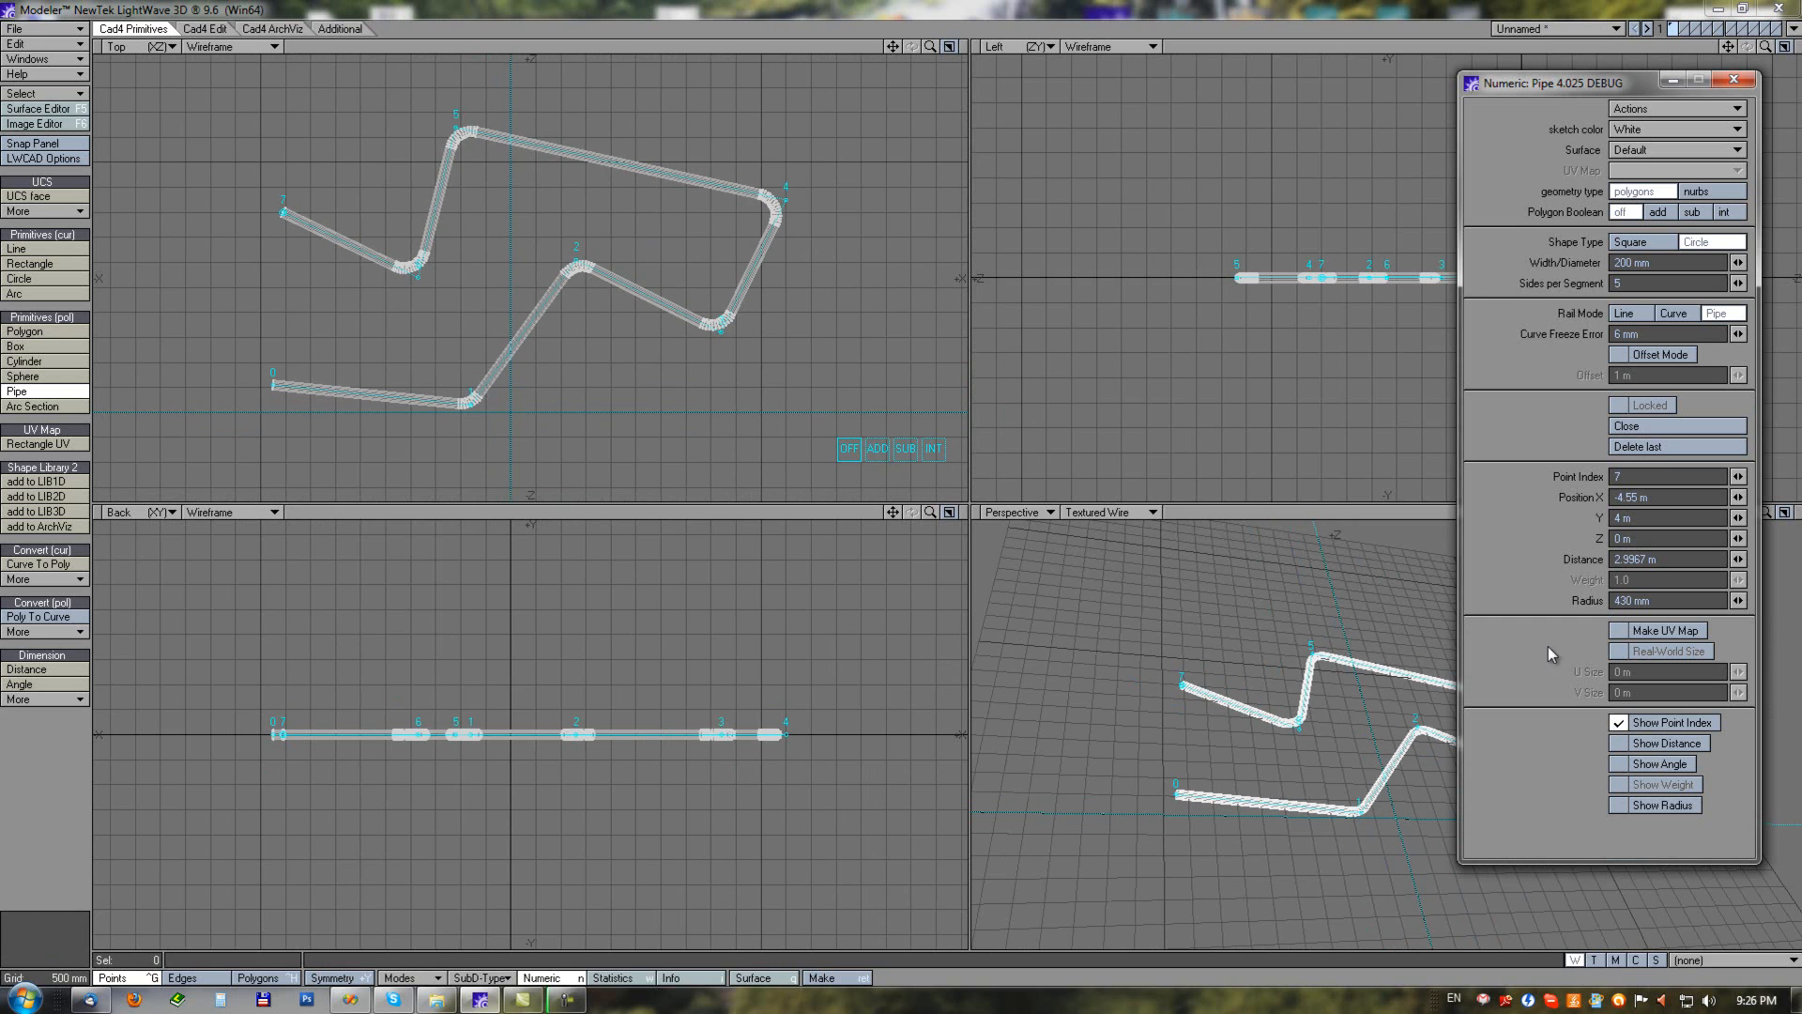
click(1620, 725)
click(1620, 744)
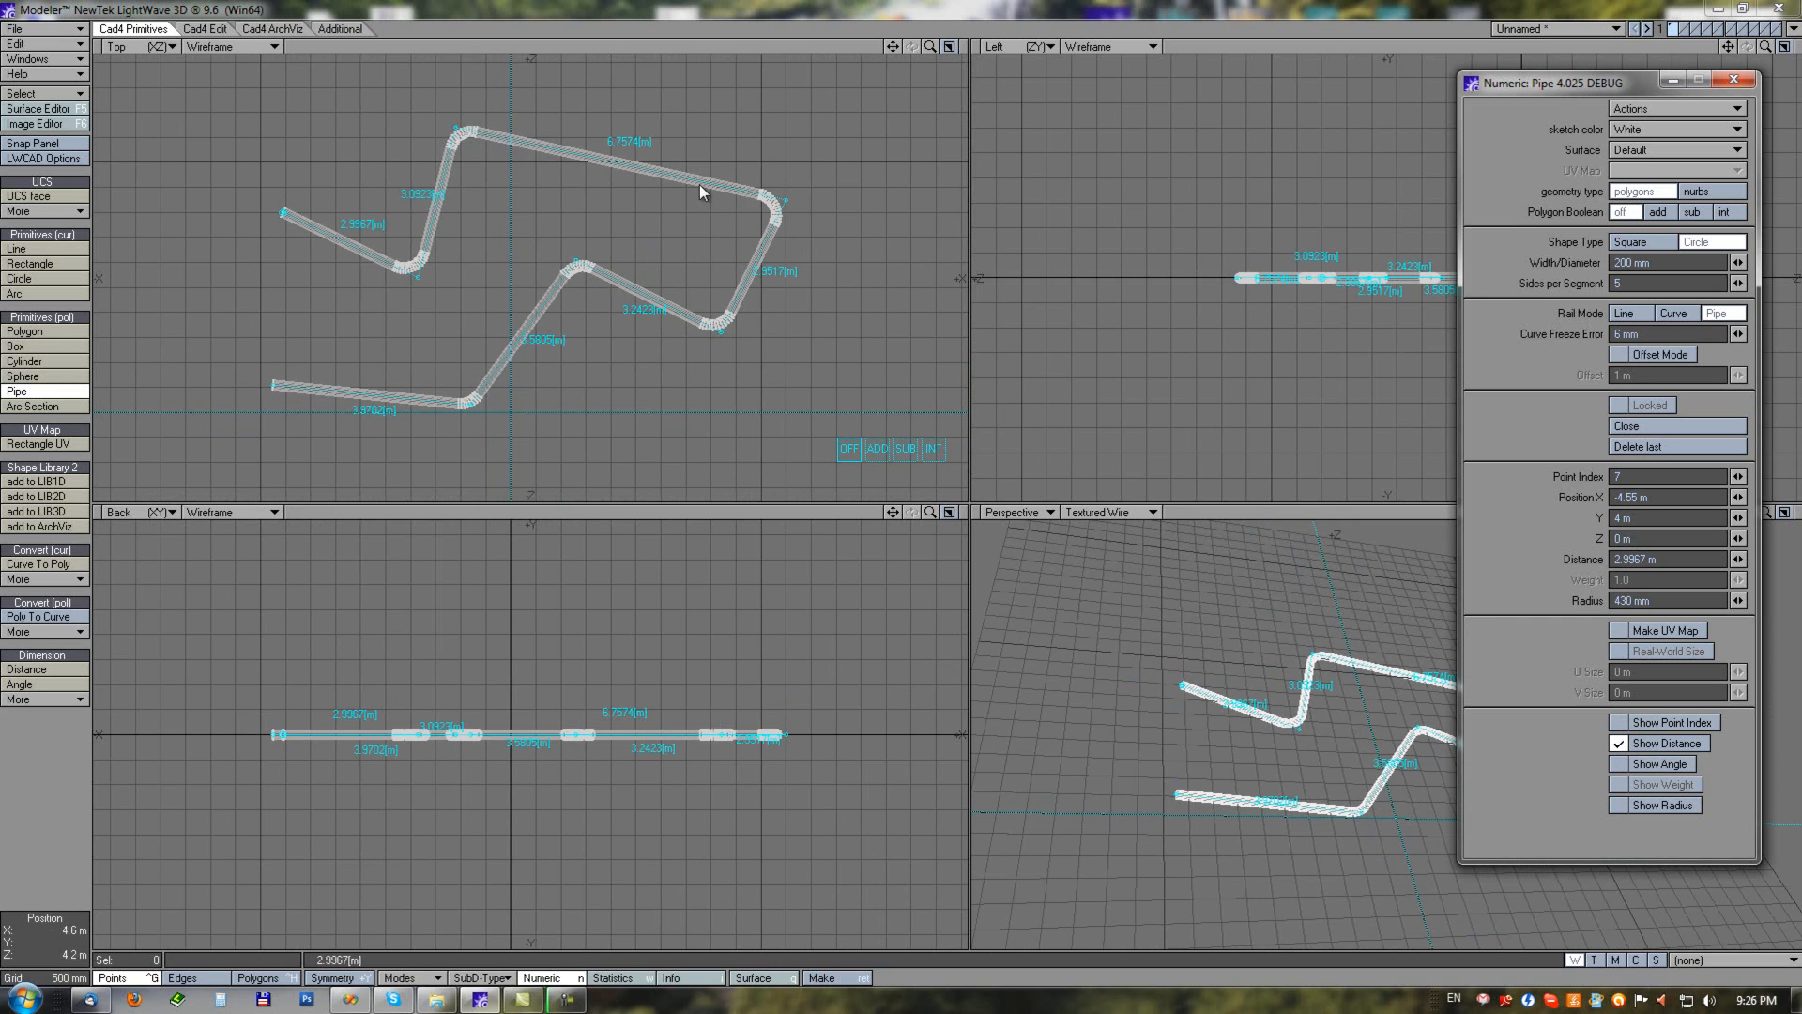
click(1619, 744)
click(1619, 764)
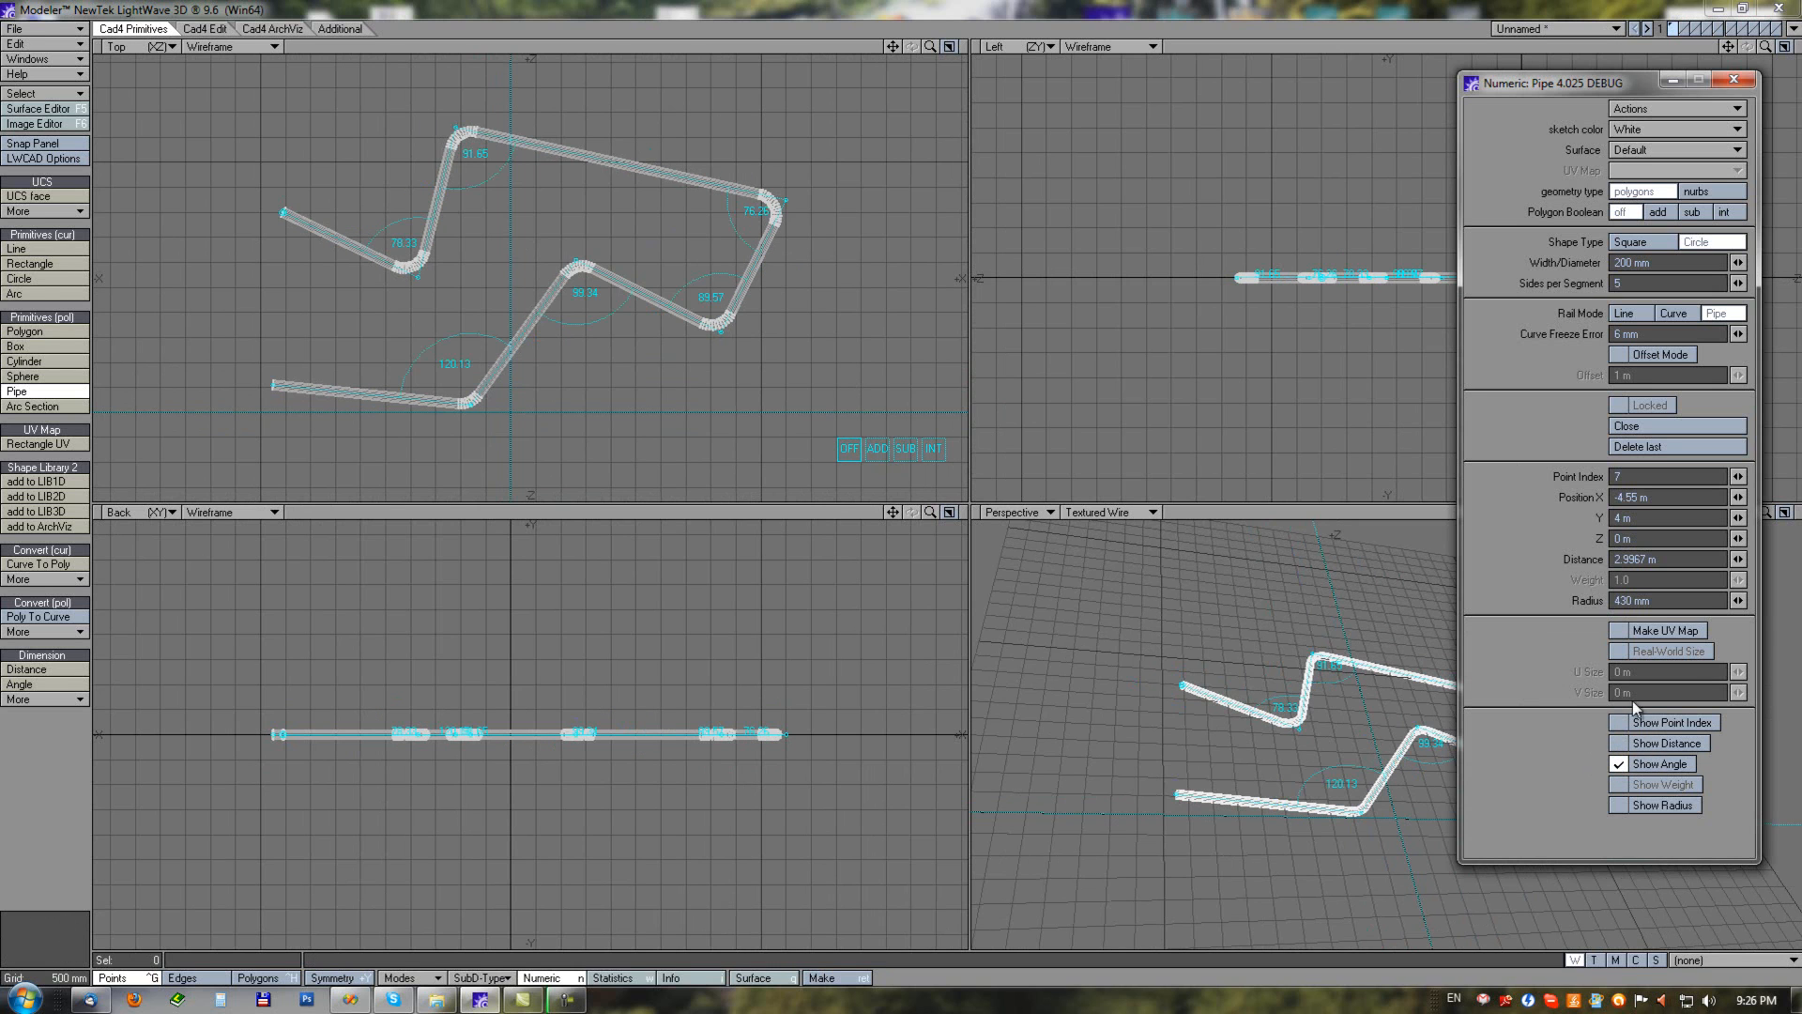
click(1619, 766)
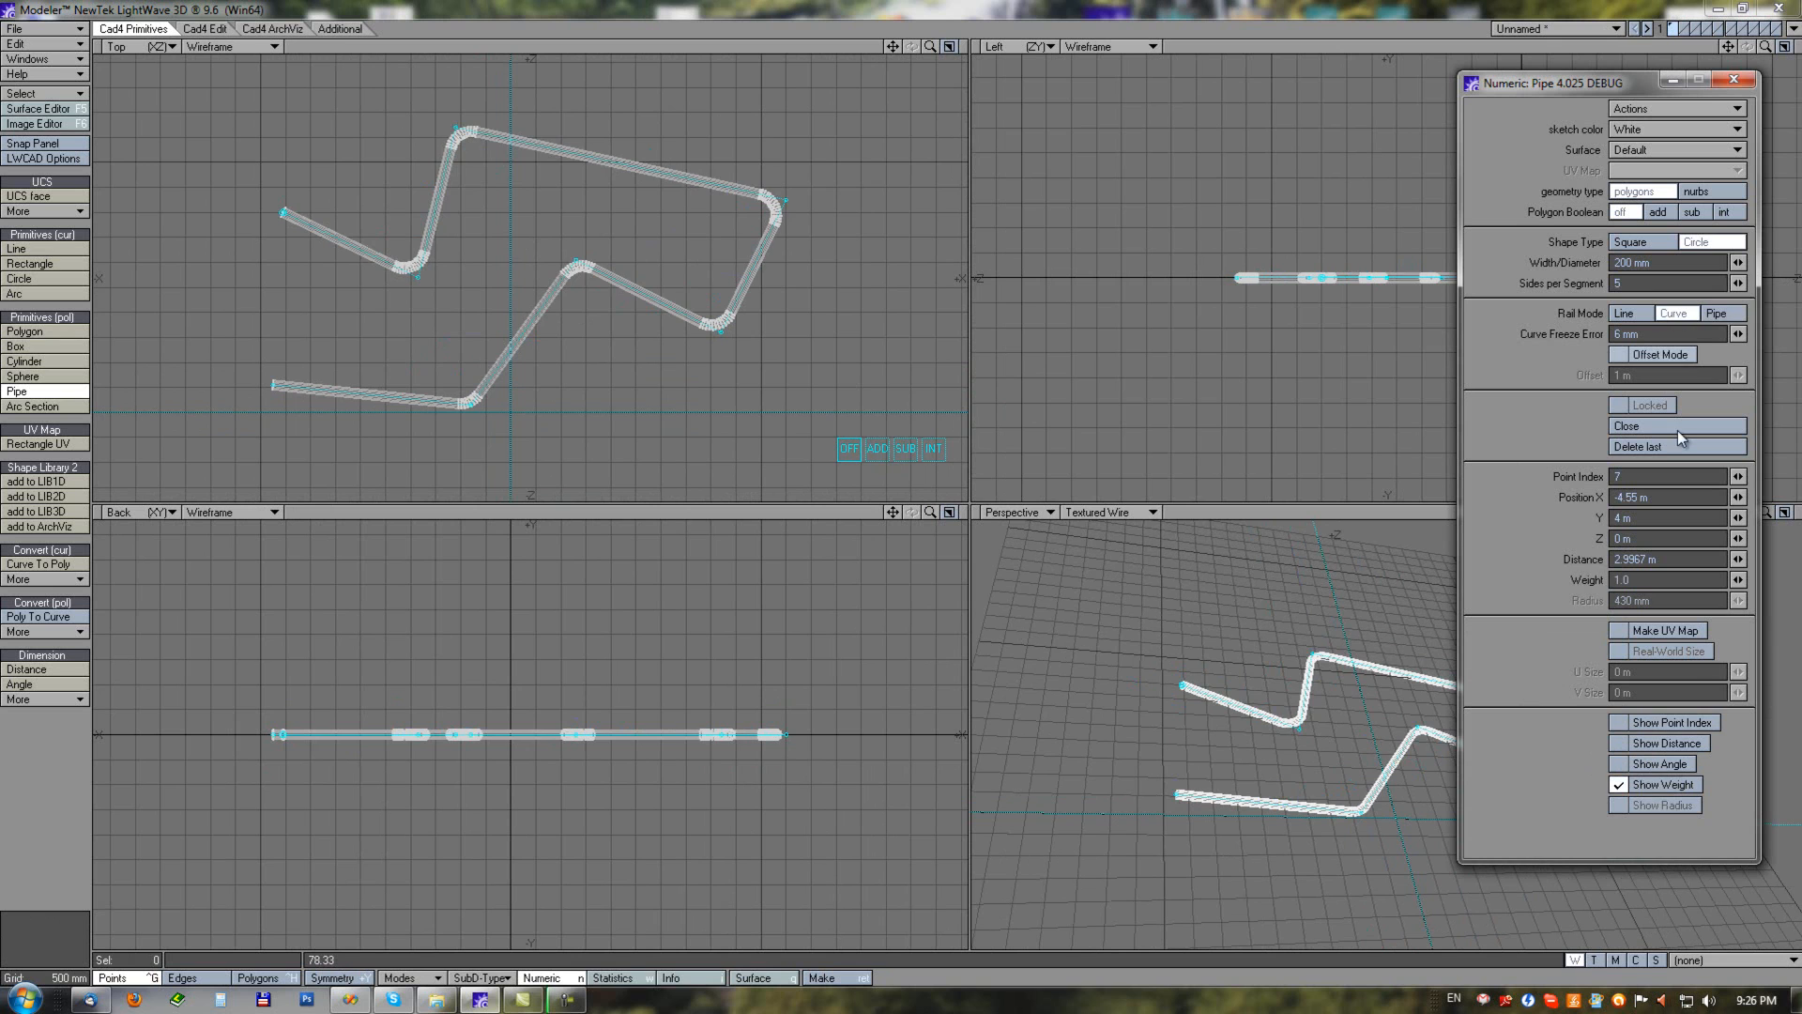
Switch the pipe's rail mode to Curve and display the weight labels of its points.
click(1673, 312)
click(1642, 781)
click(1616, 784)
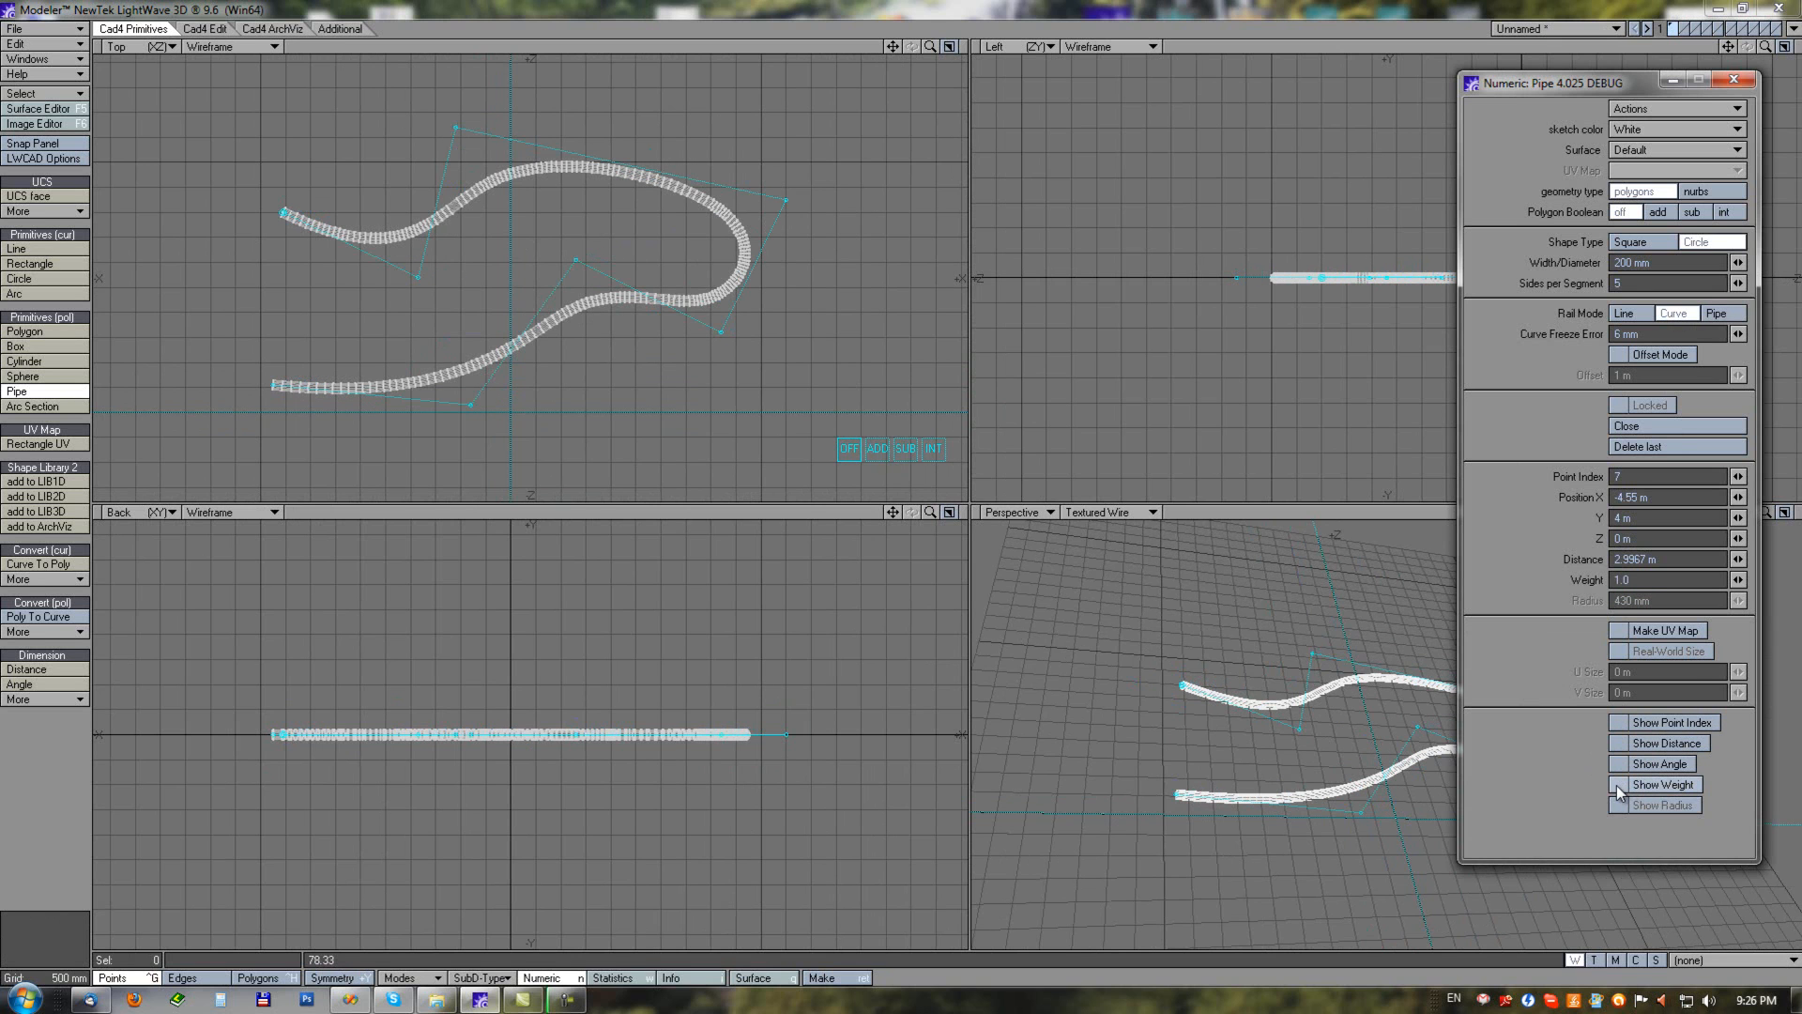
click(1617, 785)
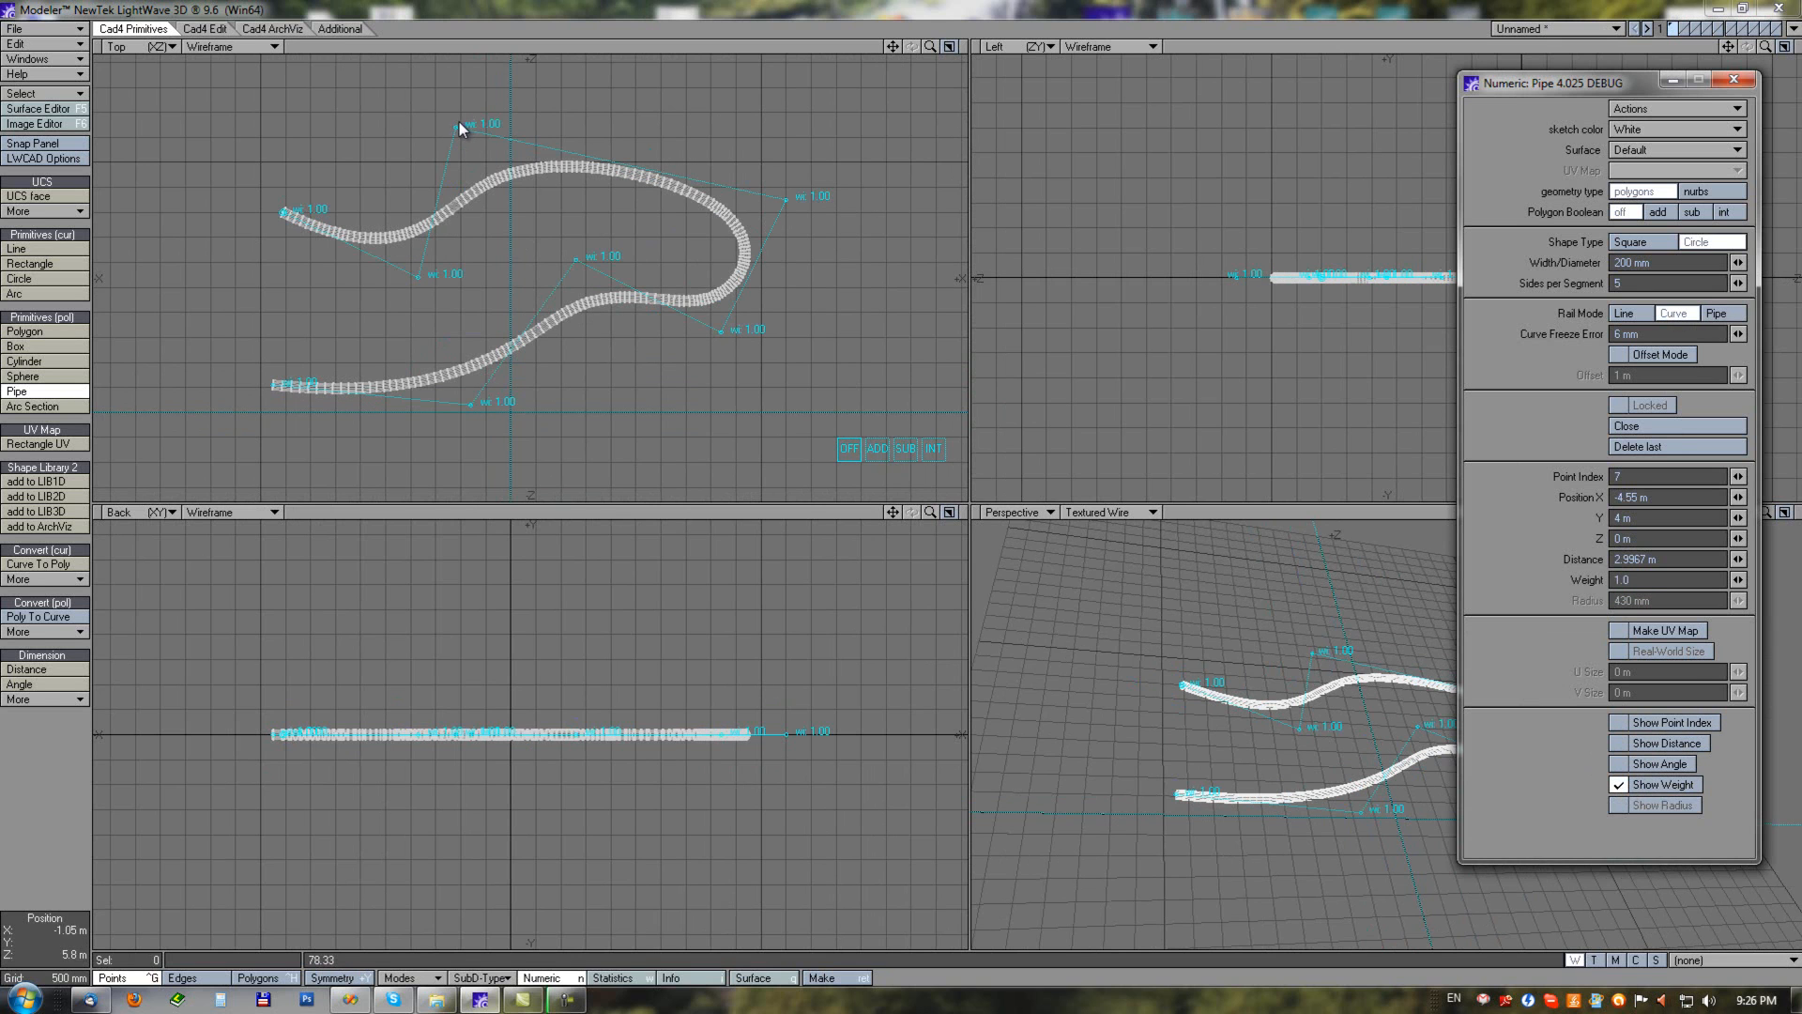
Set the rail mode to Pipe and display the bend radius labels at the pipe's points.
click(1710, 318)
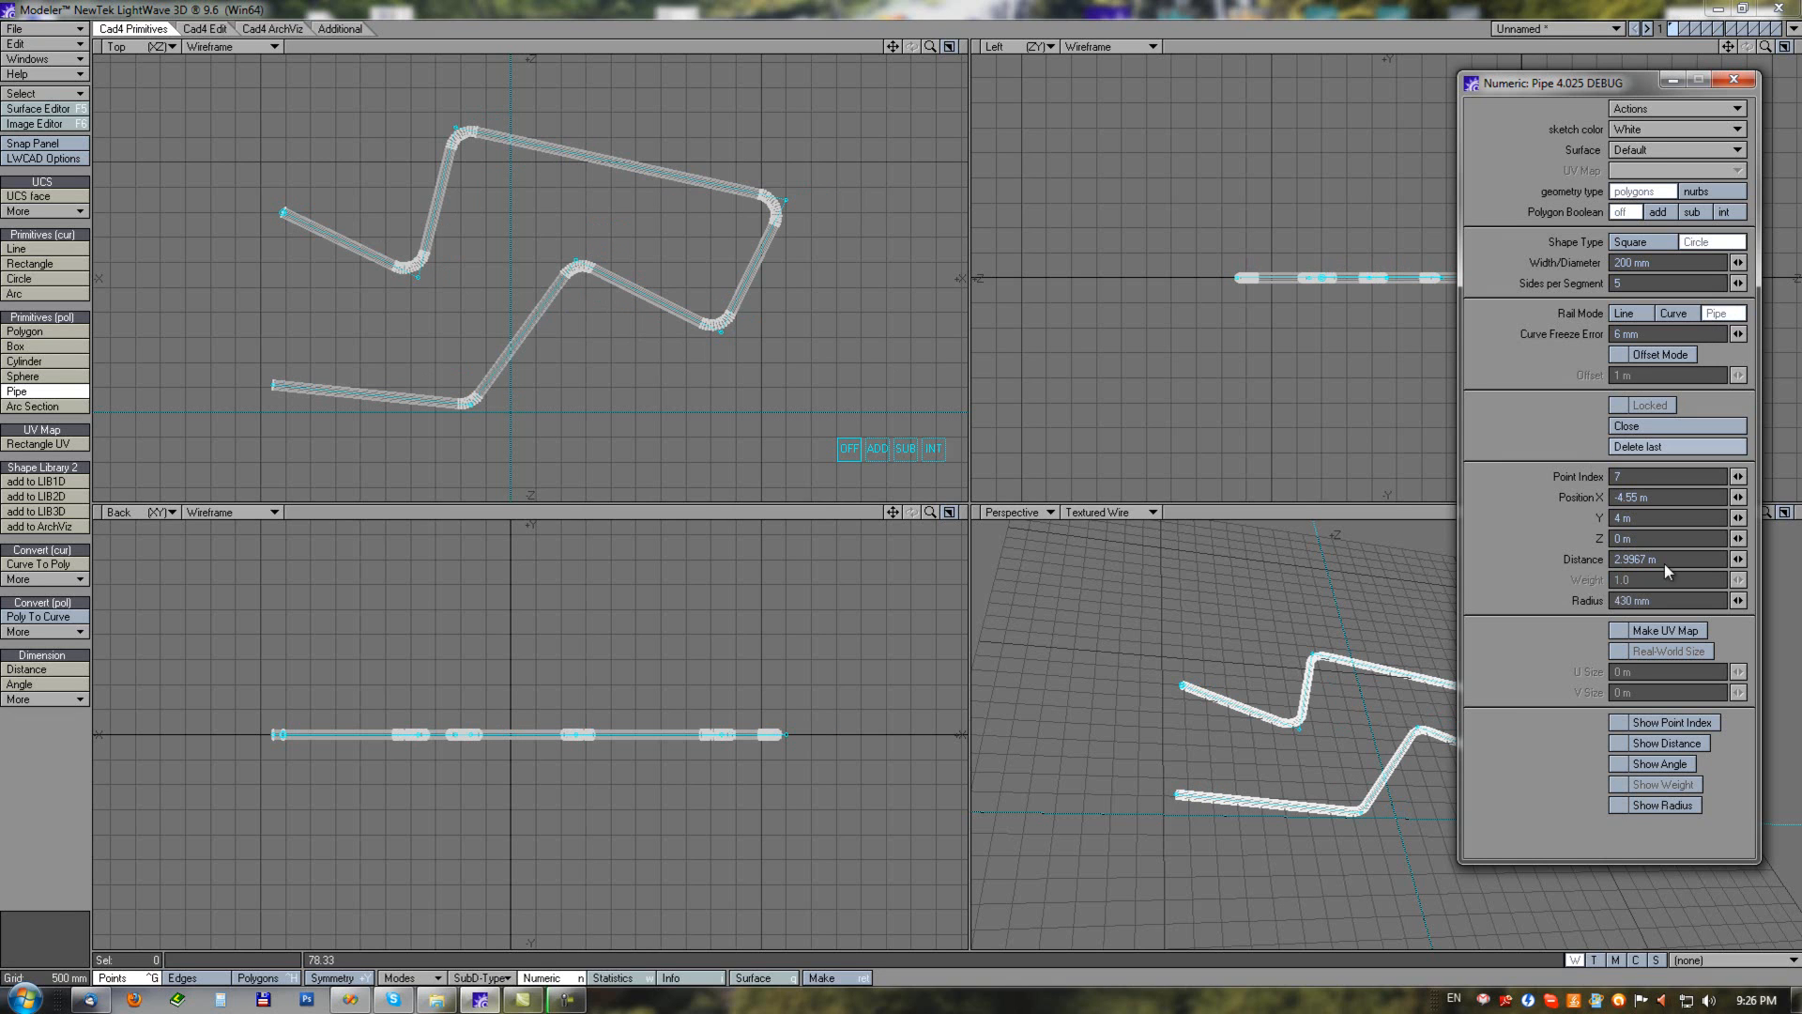
click(1618, 806)
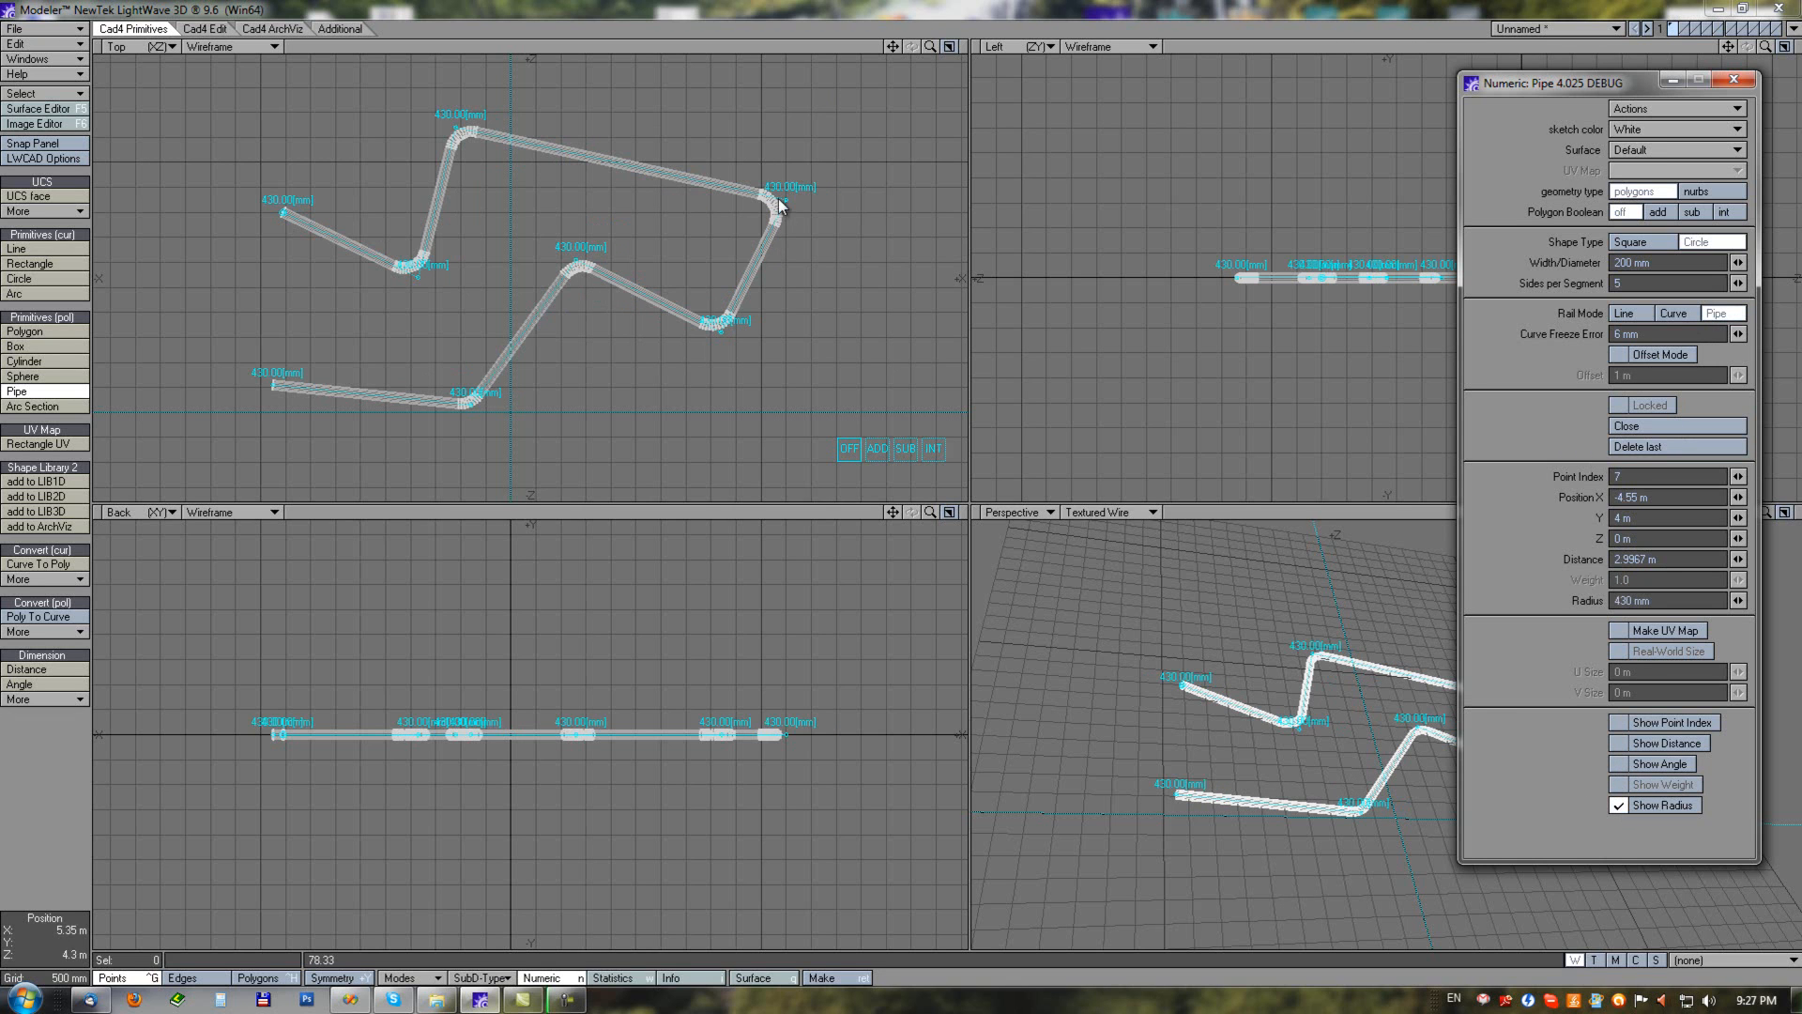
mouse_move(778, 211)
mouse_down()
mouse_move(742, 211)
mouse_move(775, 207)
mouse_up()
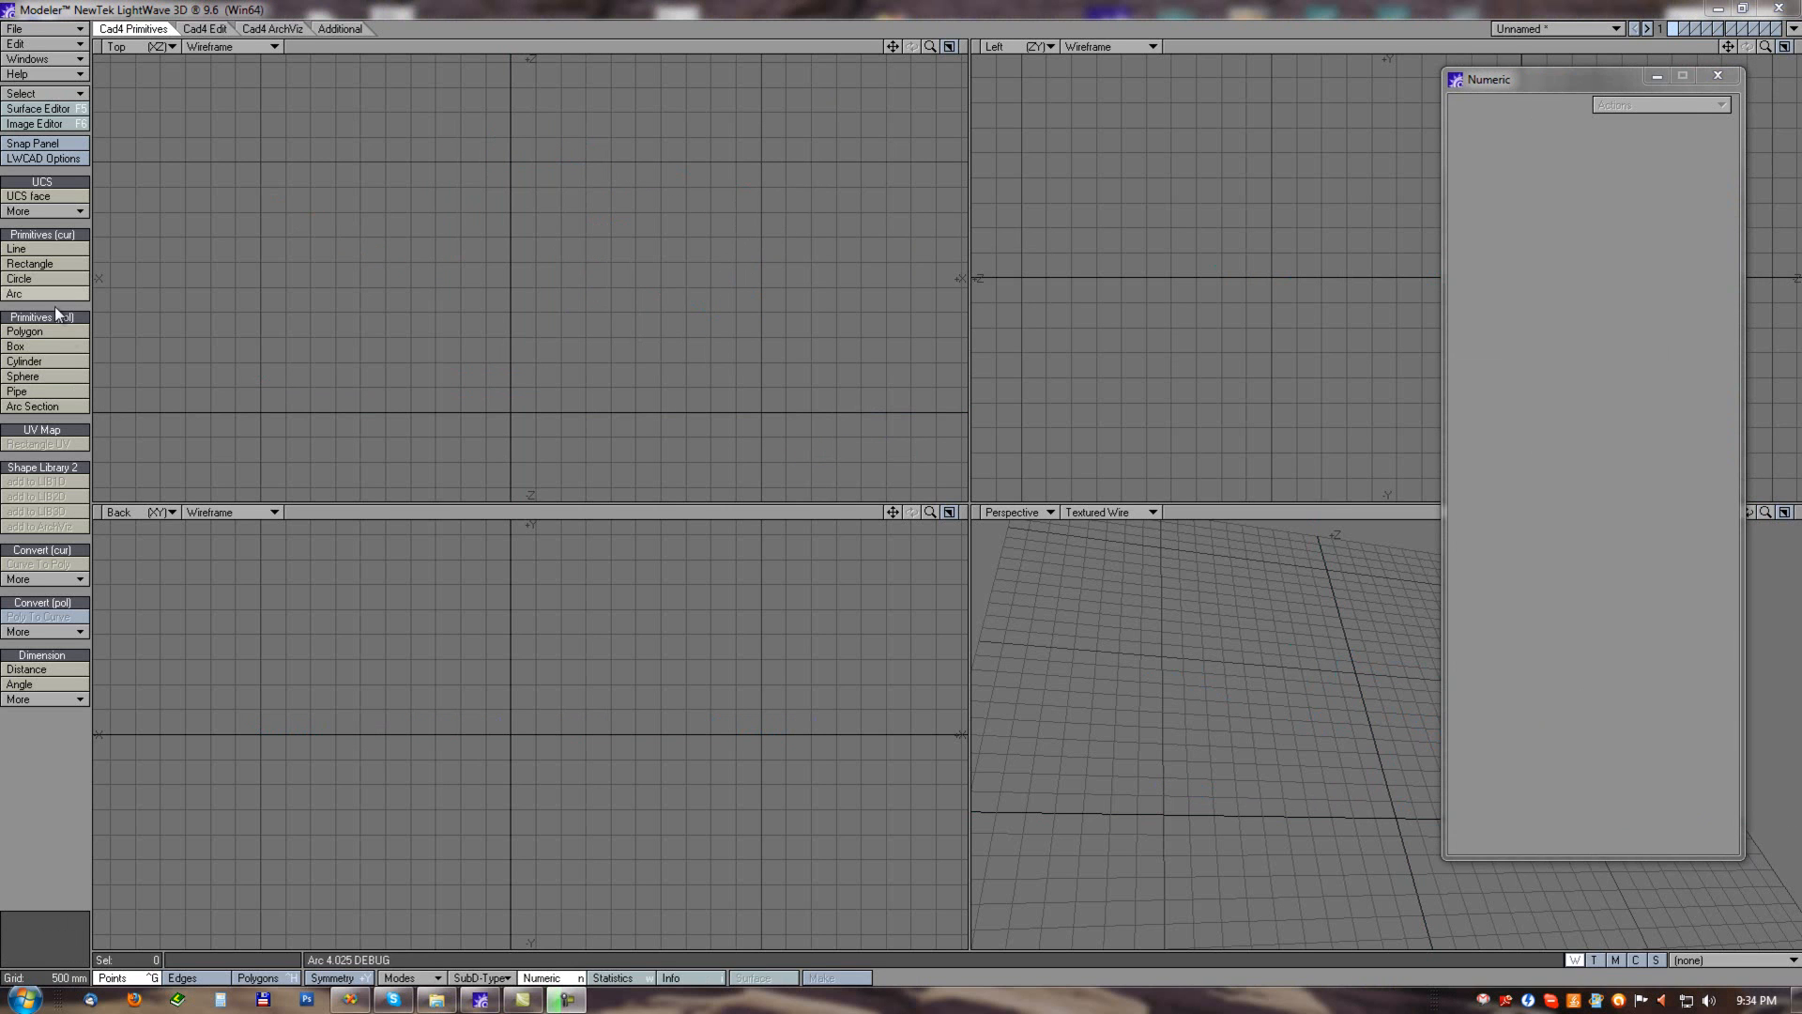
Draw an Arc Section in angle mode with a radius of about 5.75 m and an angle of about 61°, extruded 2.25 m deep.
click(36, 407)
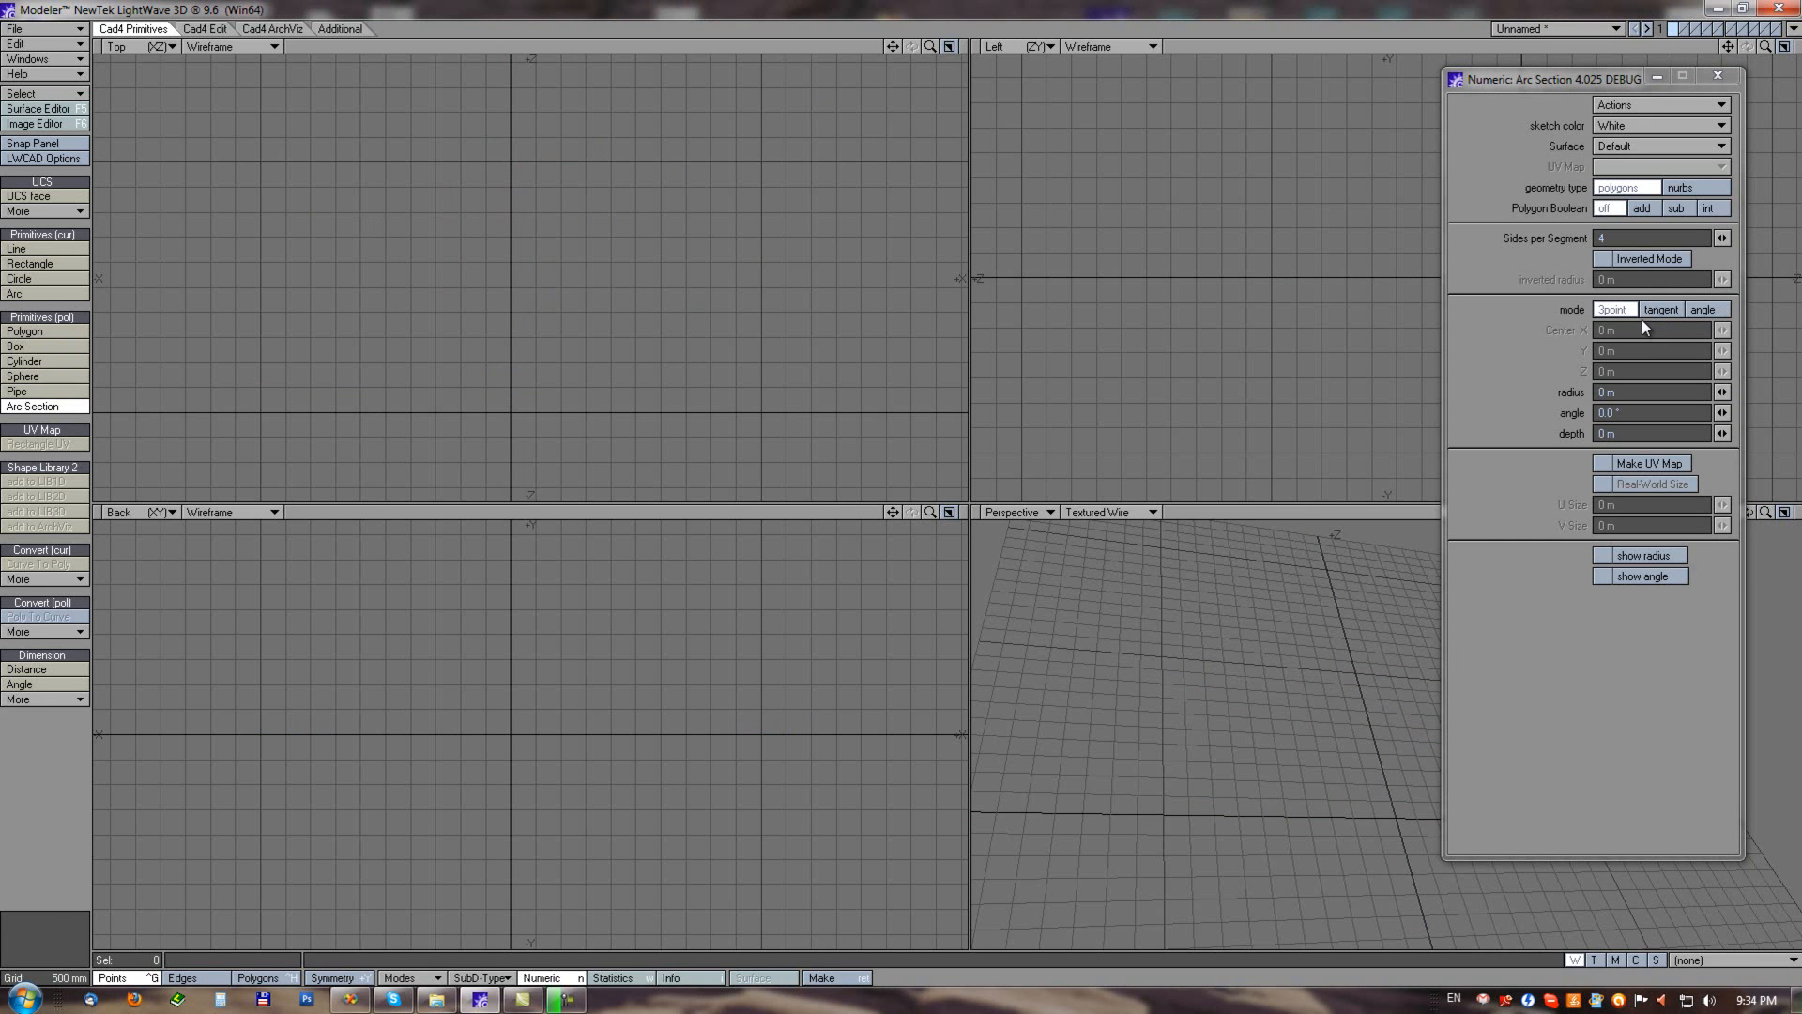
click(1694, 312)
drag(351, 305, 563, 163)
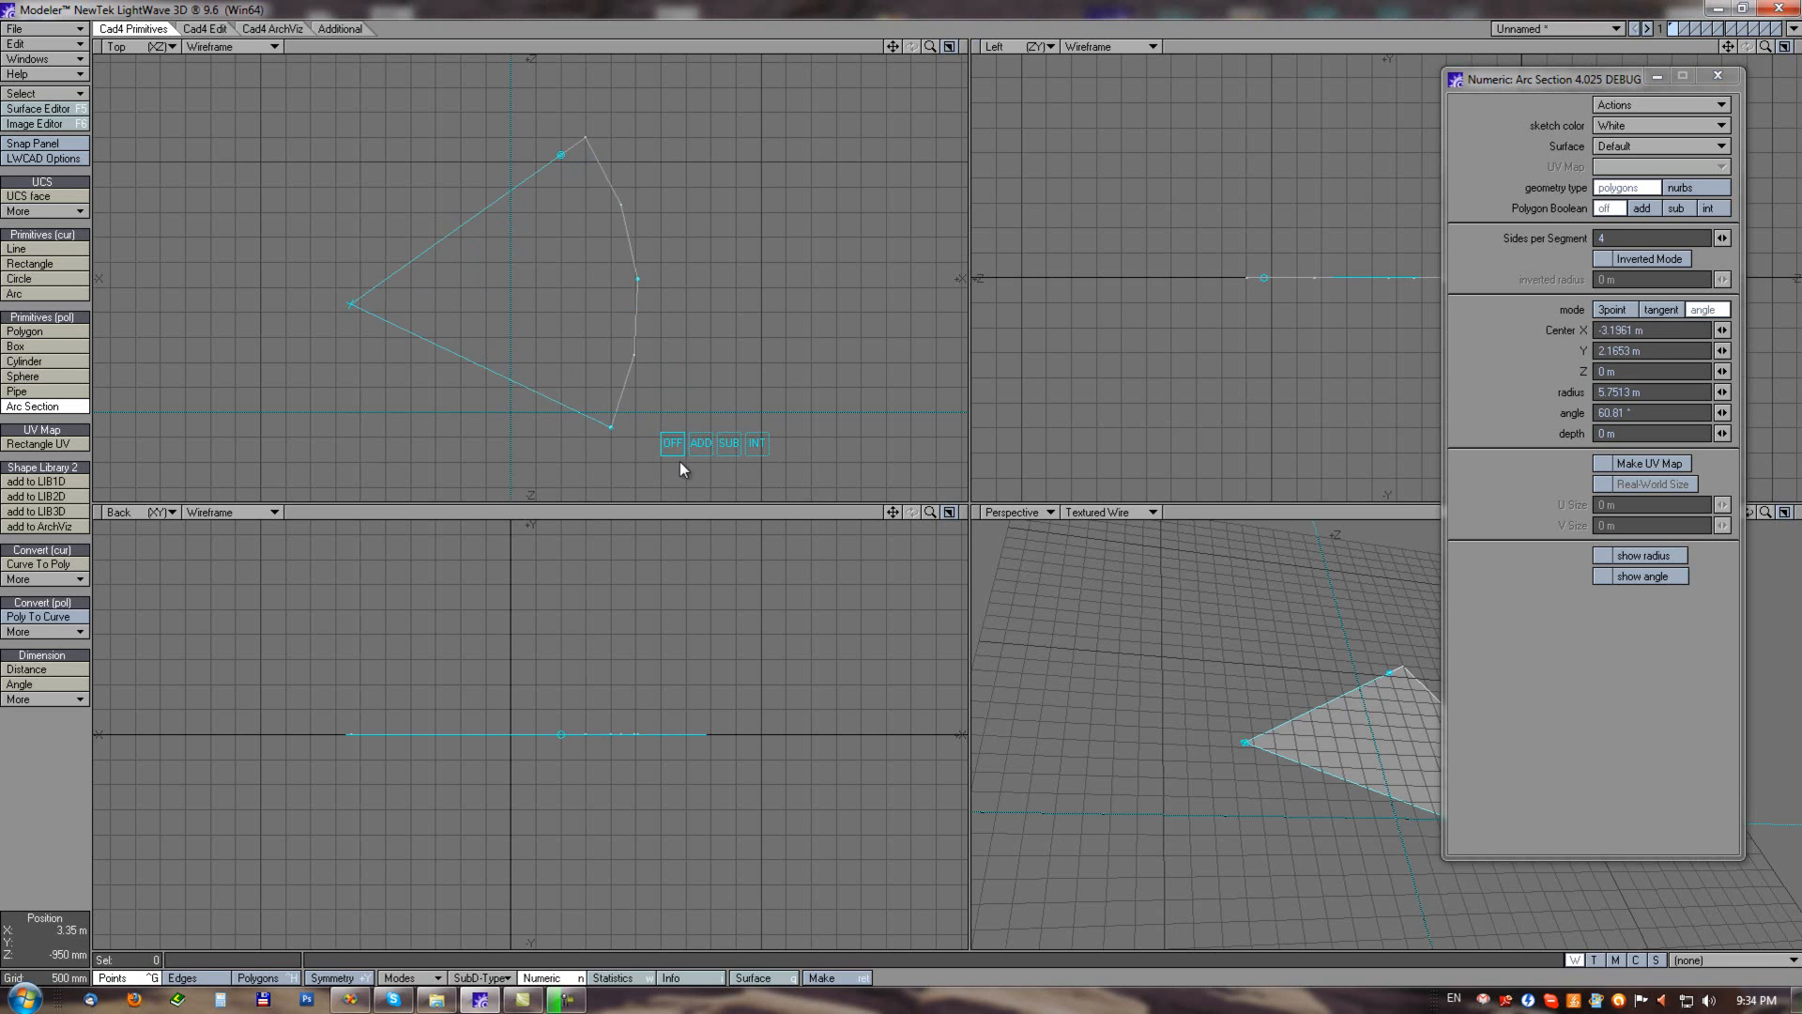
drag(634, 669, 635, 623)
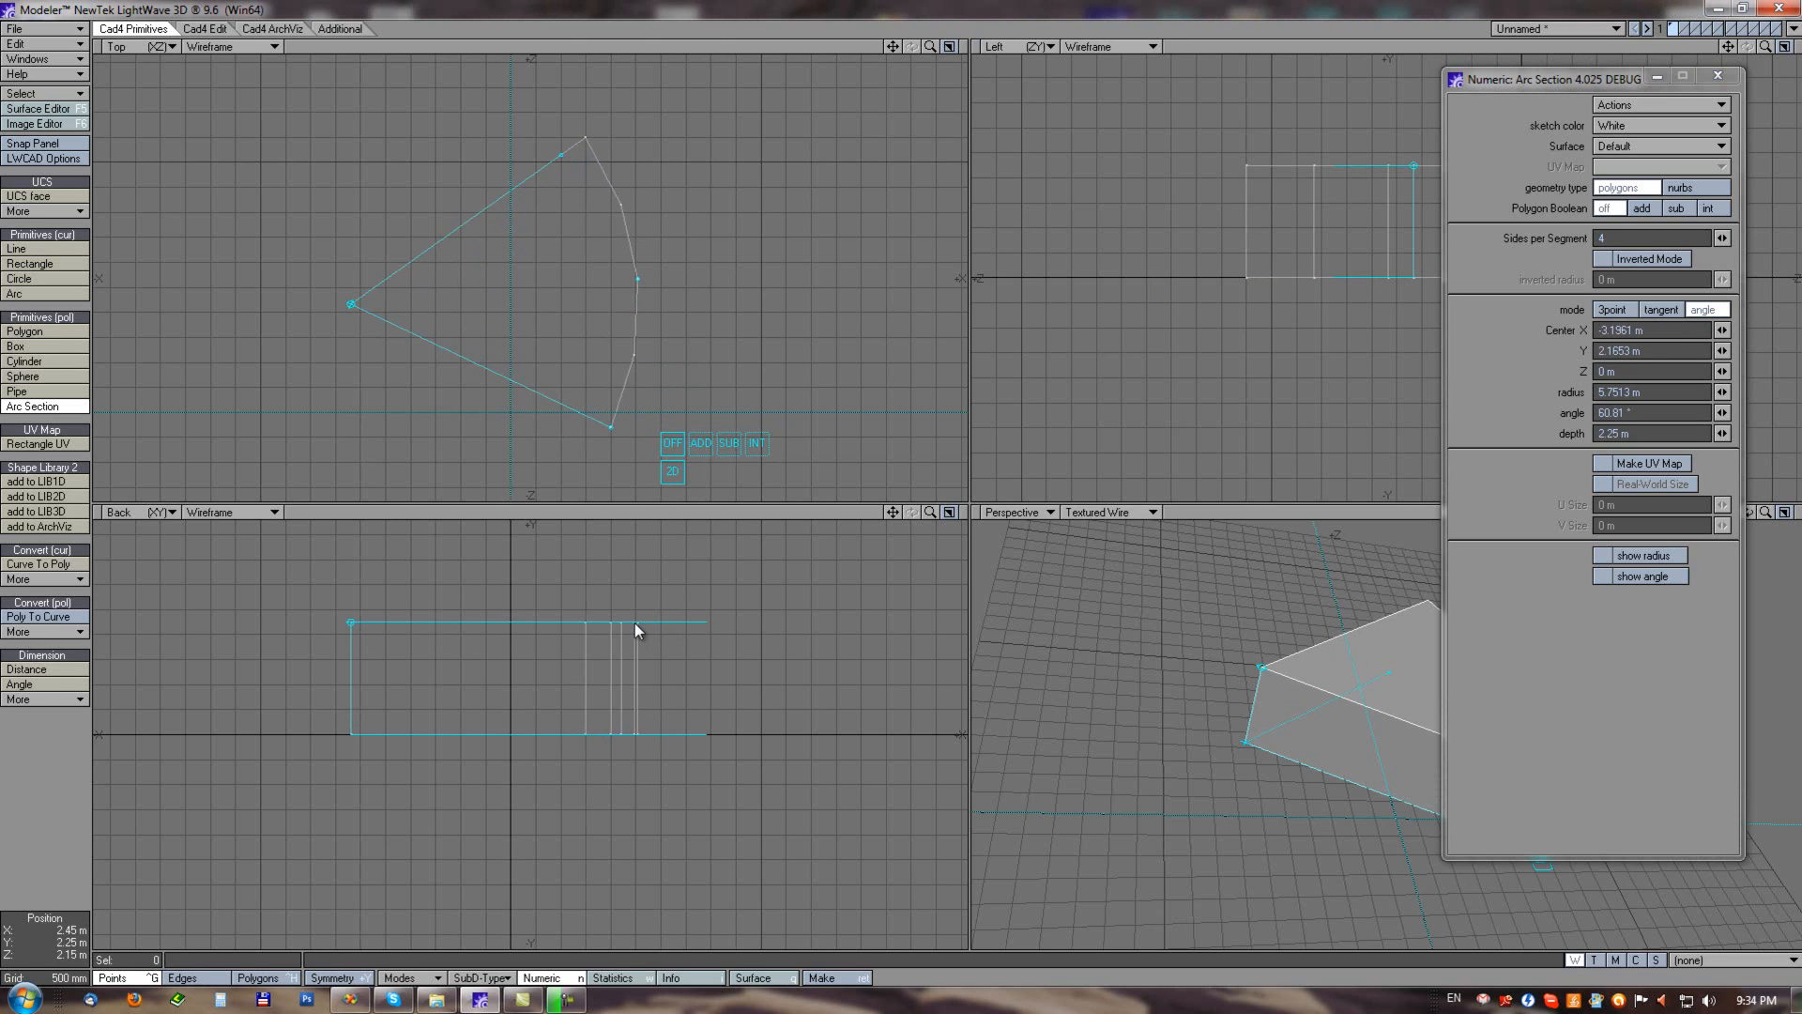
Try Inverted Mode on the arc section with an inverted radius of 1.46 m, and turn it off again.
alt+drag(1329, 702, 1287, 704)
alt+drag(641, 284, 572, 284)
drag(1583, 84, 1618, 75)
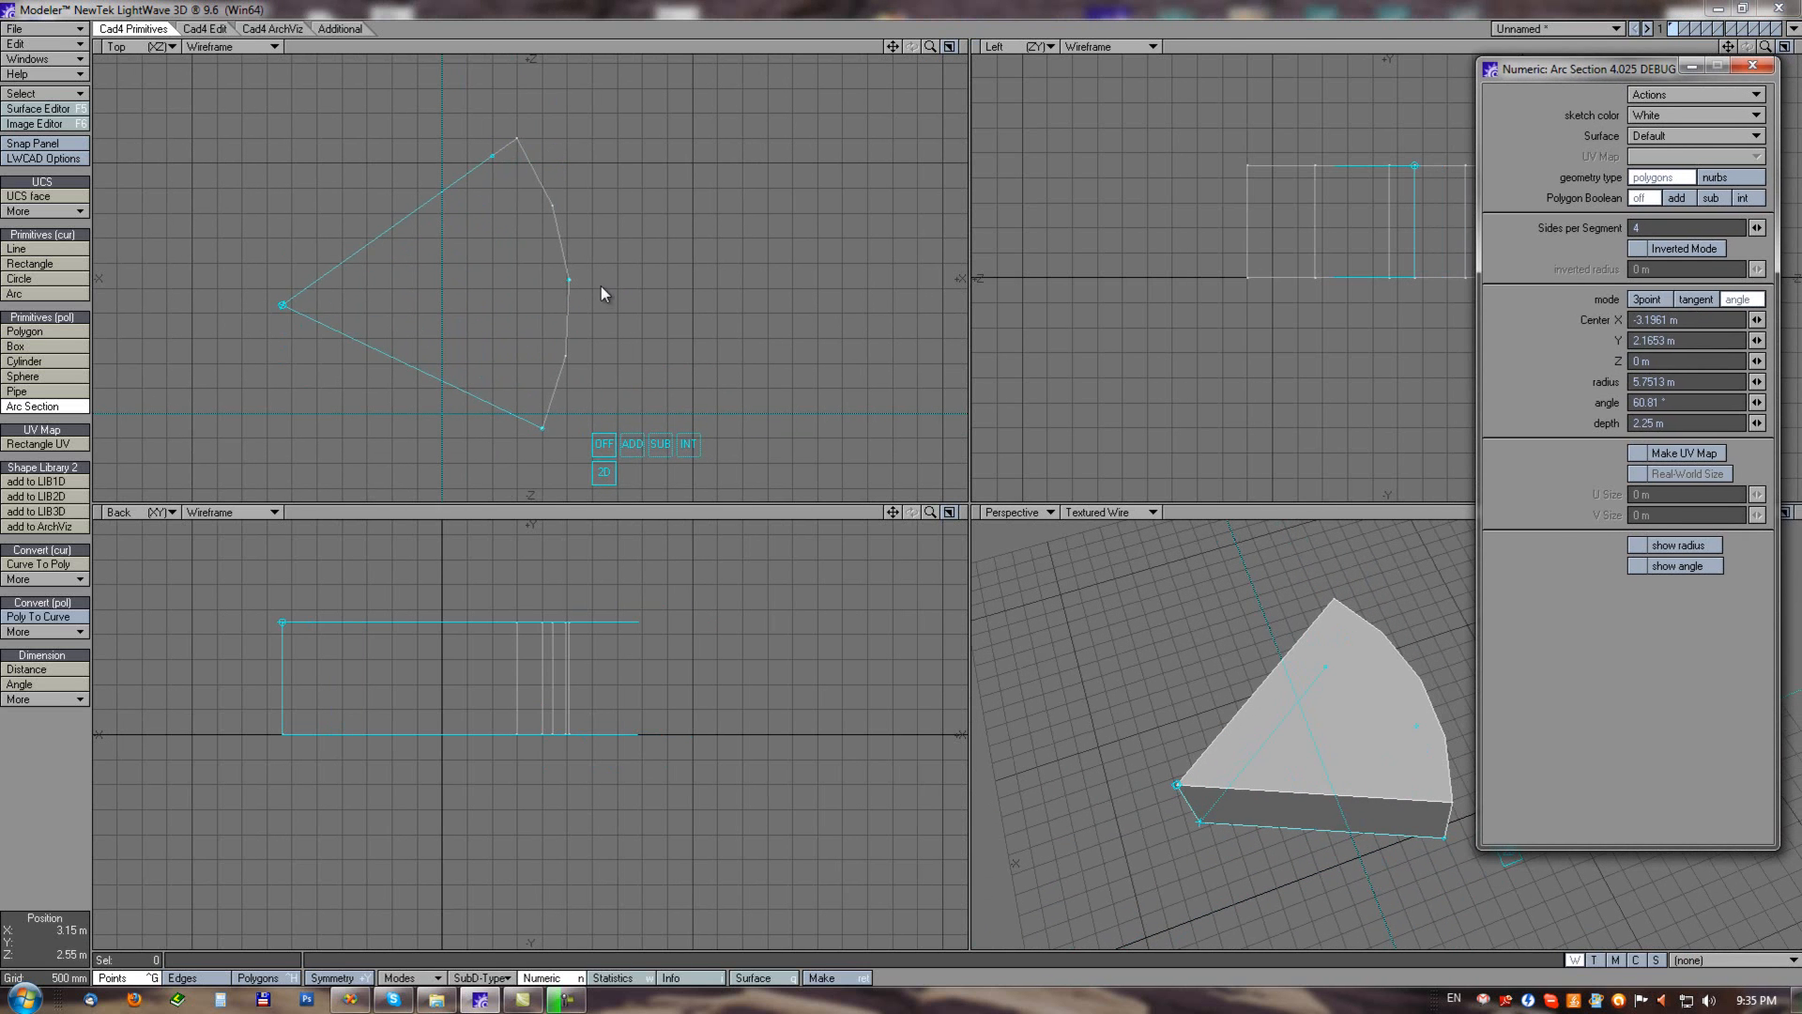
click(1641, 249)
mouse_move(1749, 272)
mouse_down()
mouse_move(133, 394)
mouse_move(234, 394)
mouse_move(68, 391)
mouse_move(1757, 270)
mouse_up()
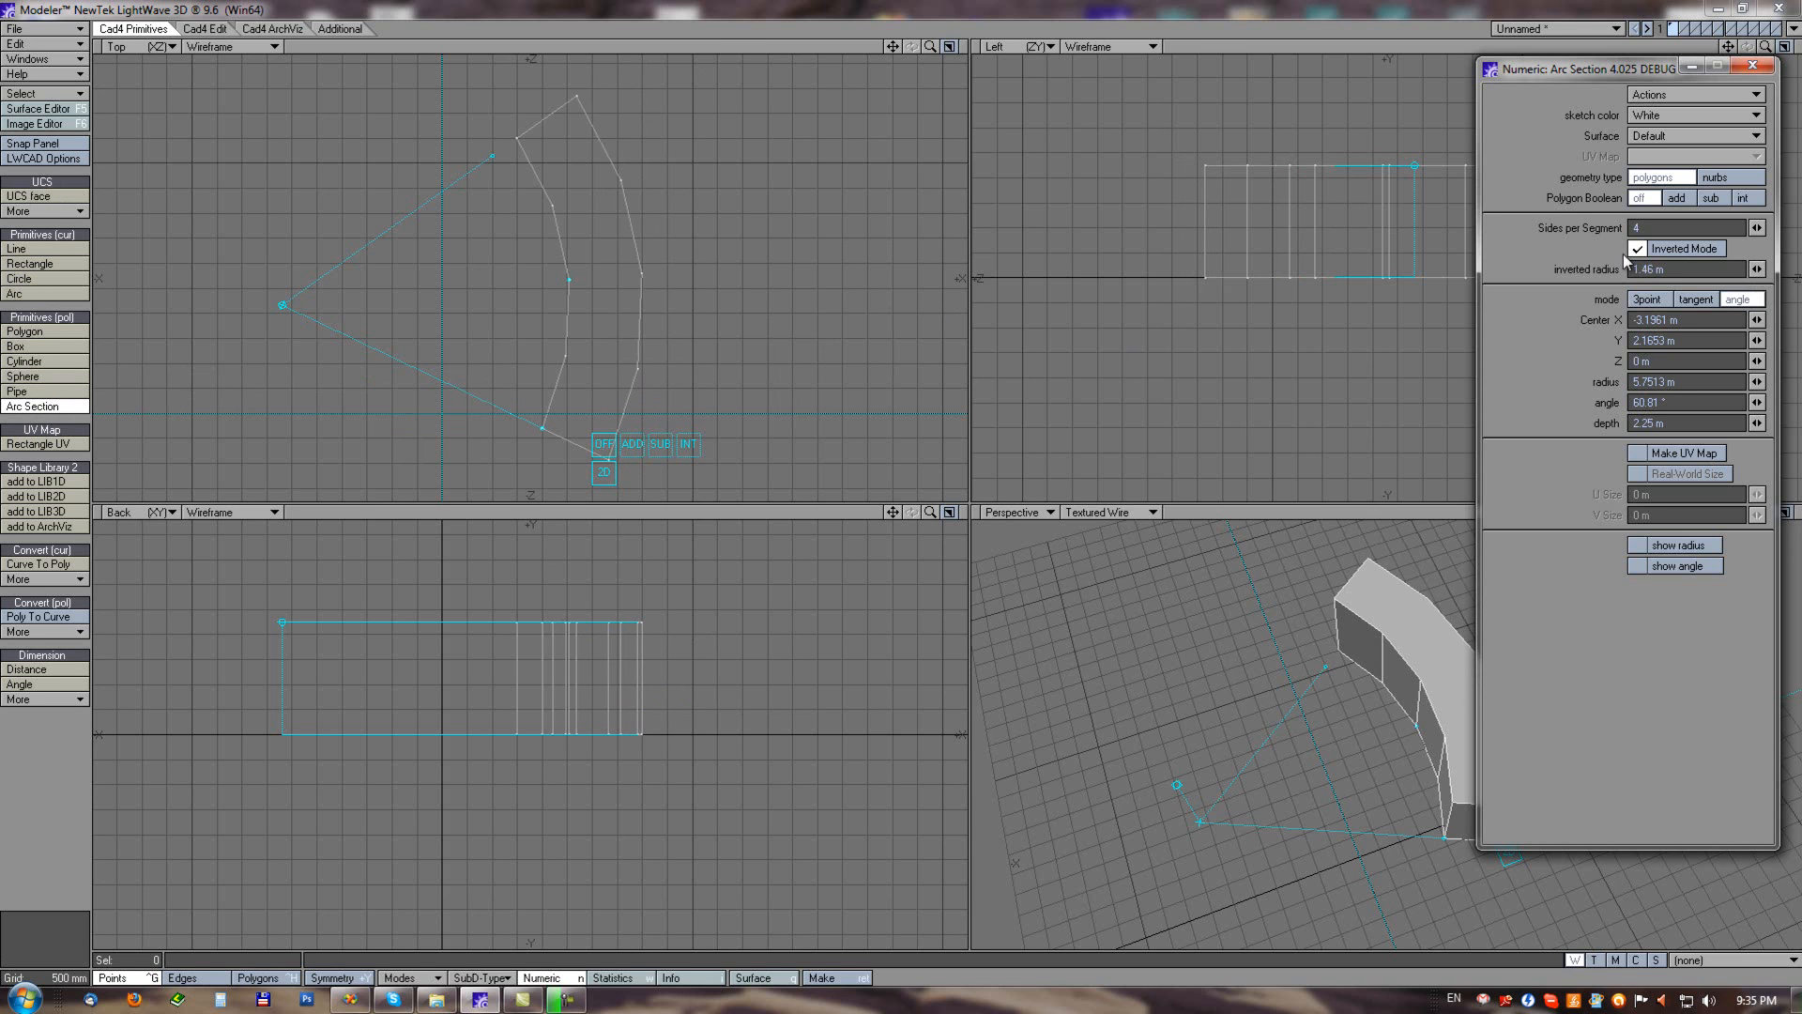
click(1639, 250)
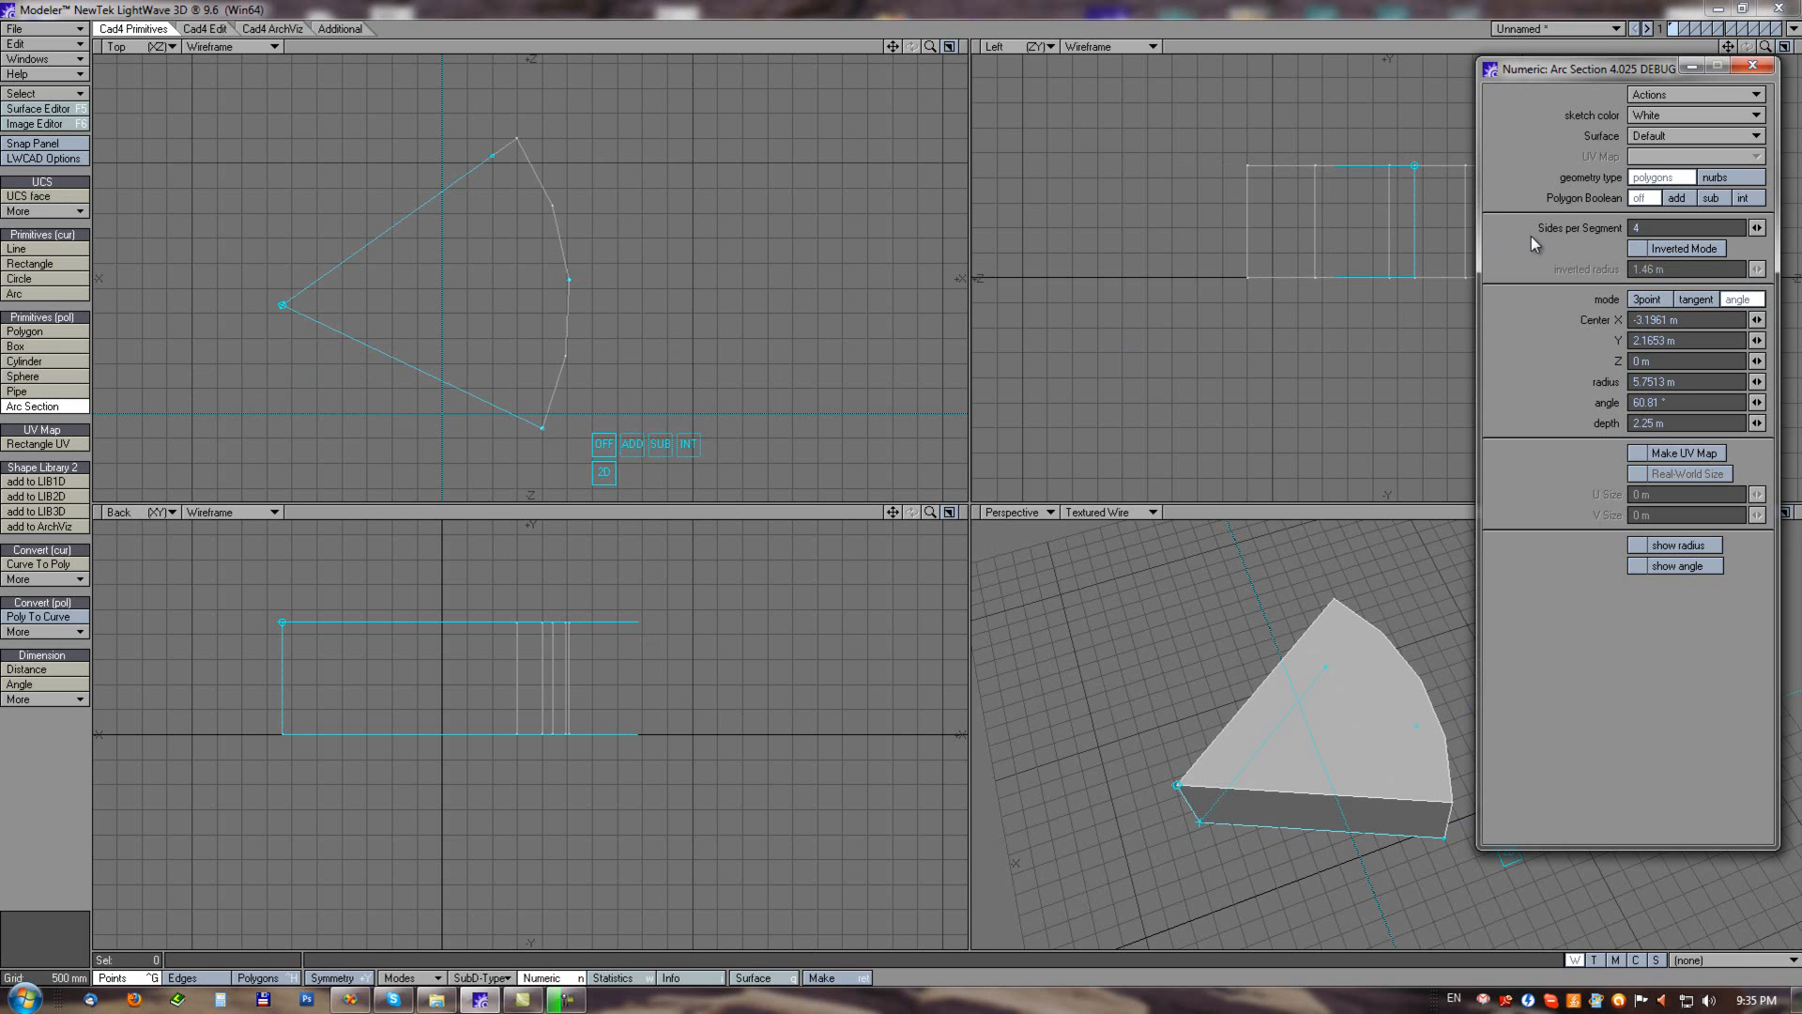
Raise the arc section's sides per segment to 19 and display its radius and angle labels.
drag(1763, 228, 158, 395)
click(1636, 545)
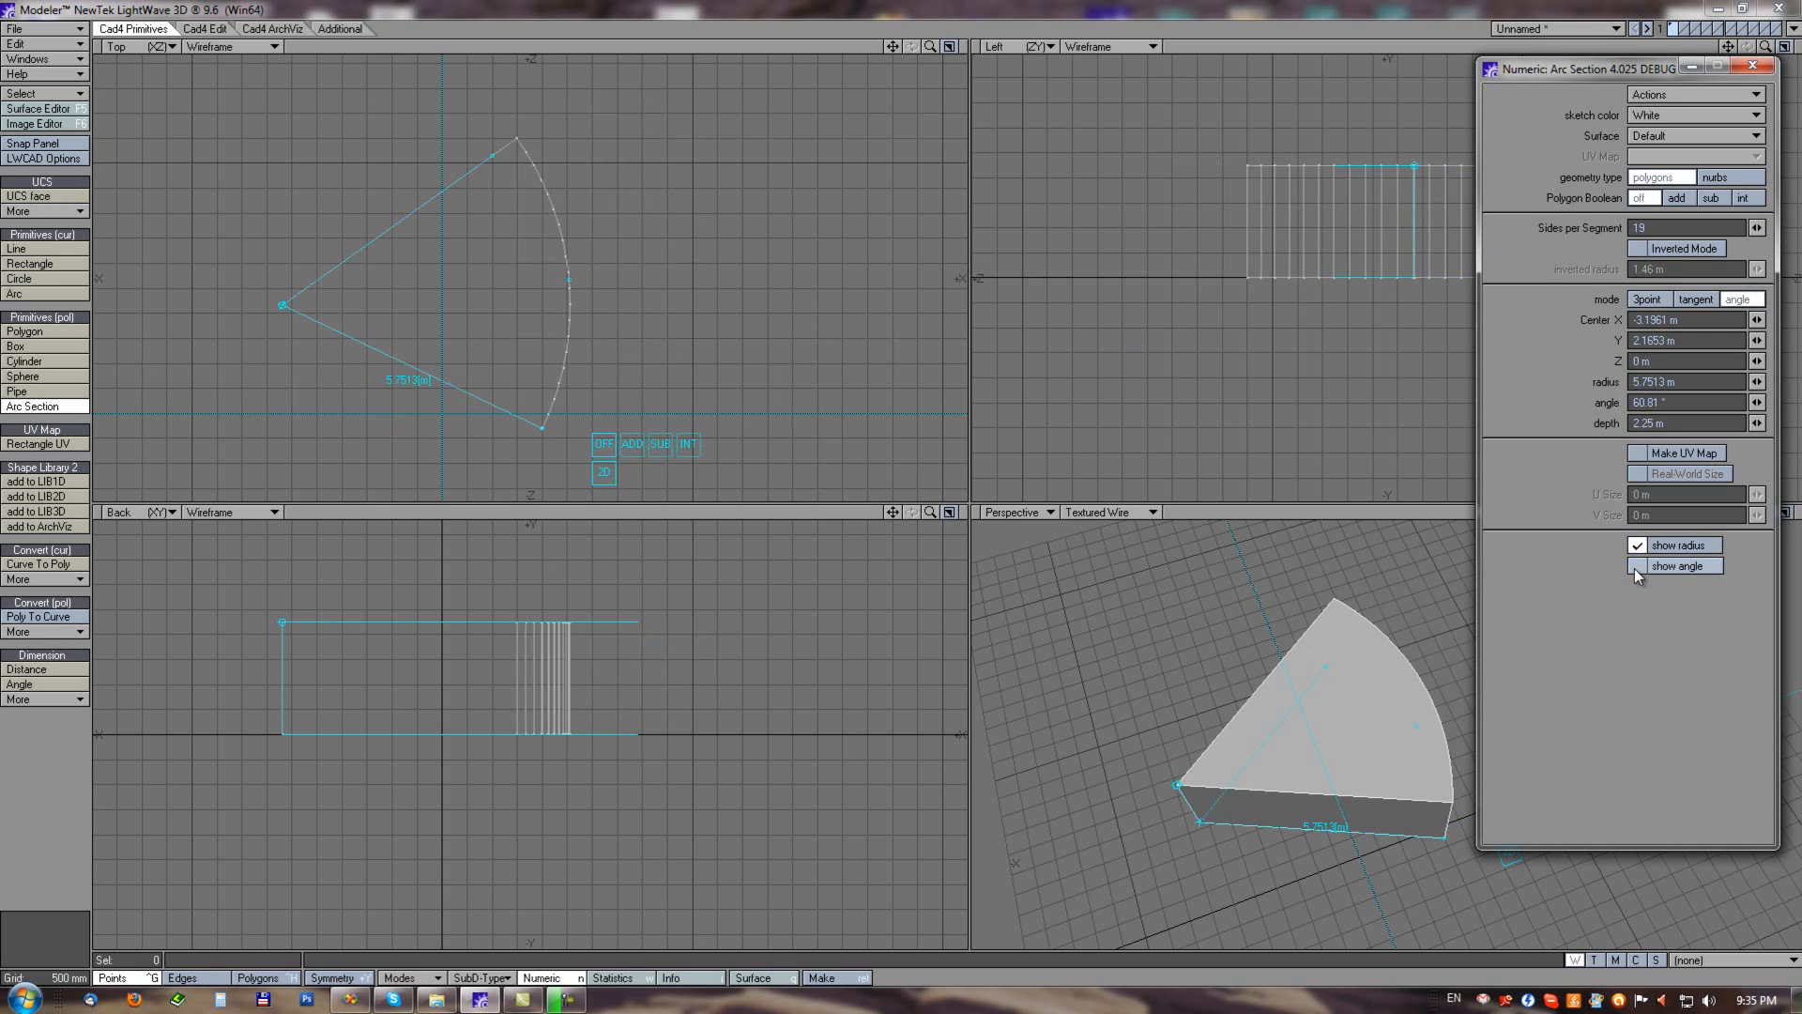
click(1635, 567)
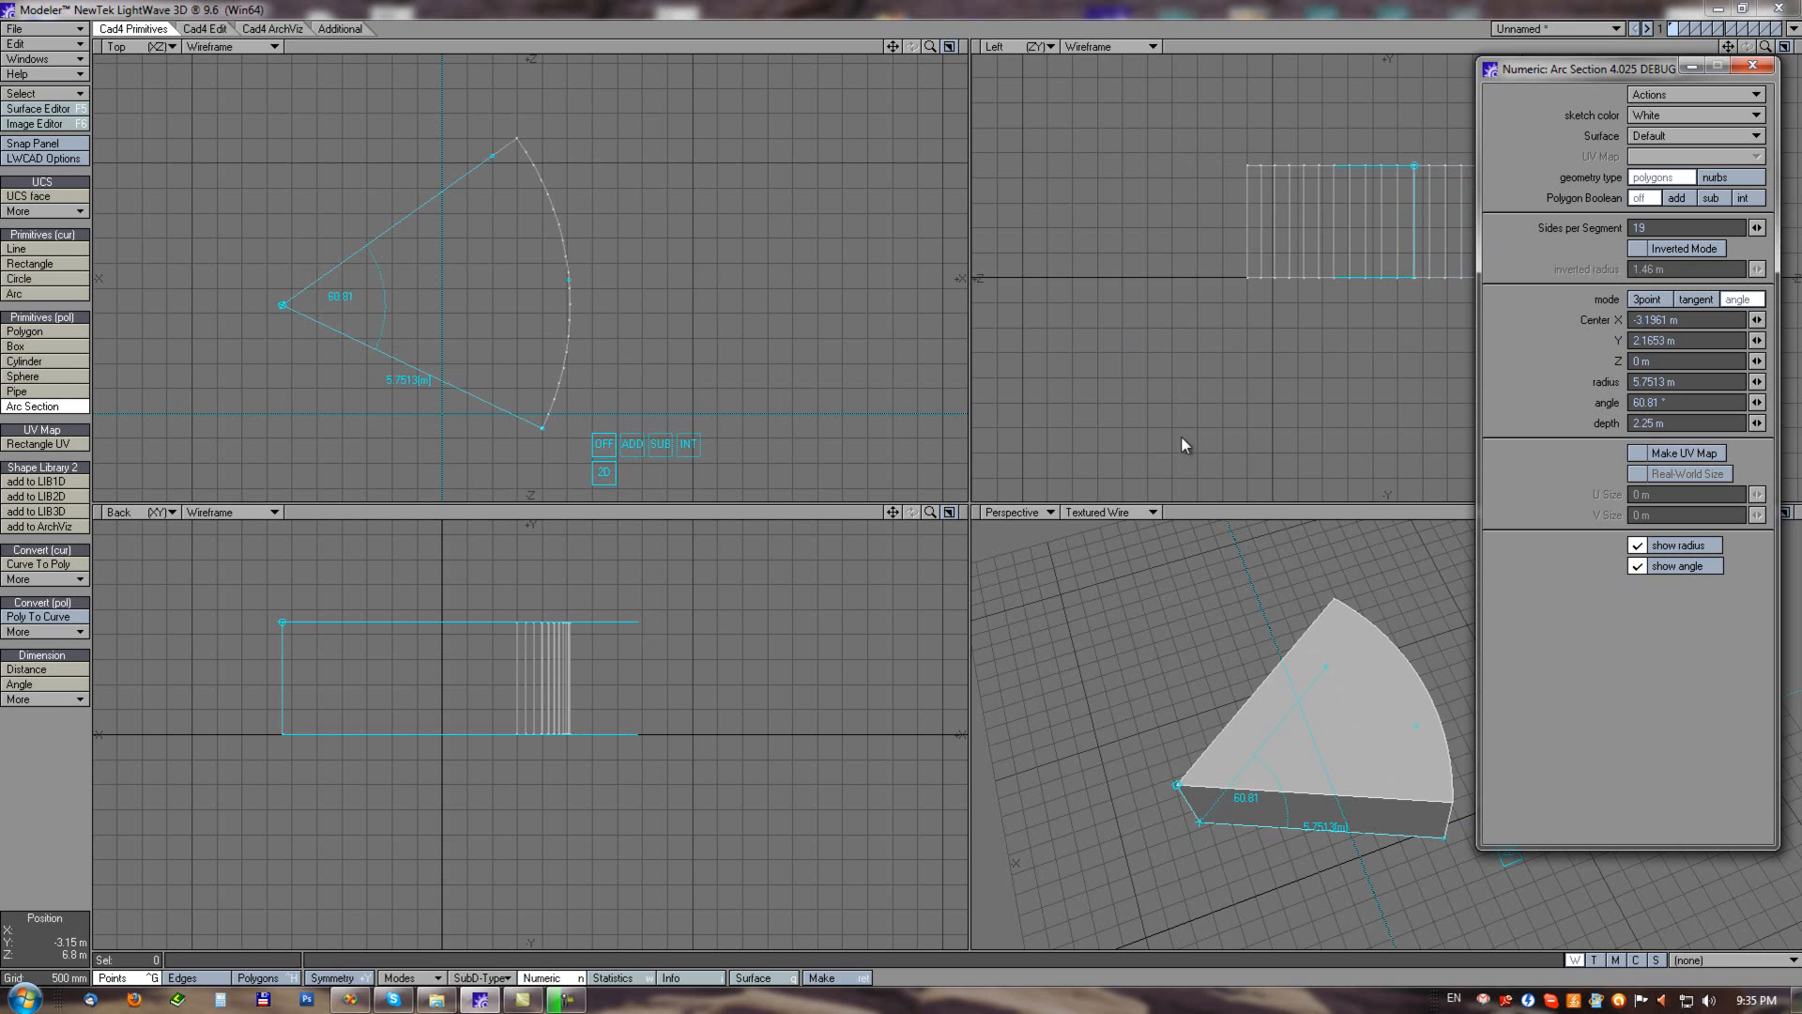